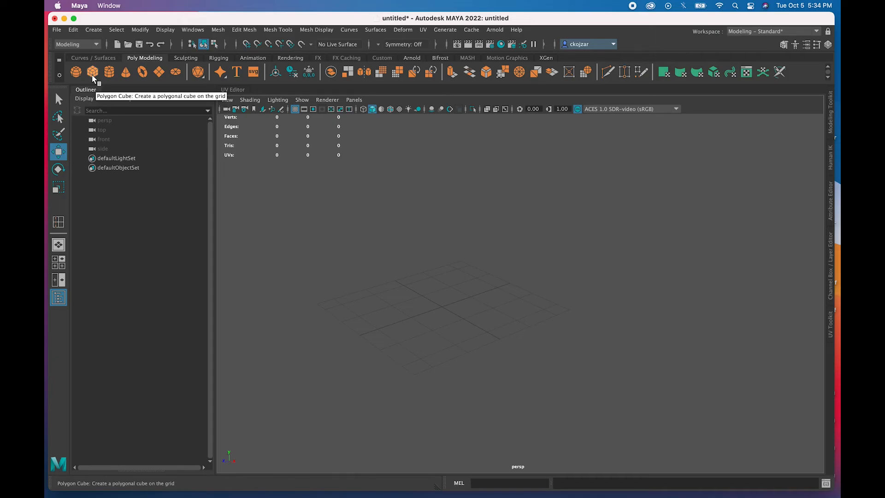
# - Create a polygon cube and scale it into a long flat plank, roughly 4.7 by 1 by 25.8
pyautogui.click(93, 73)
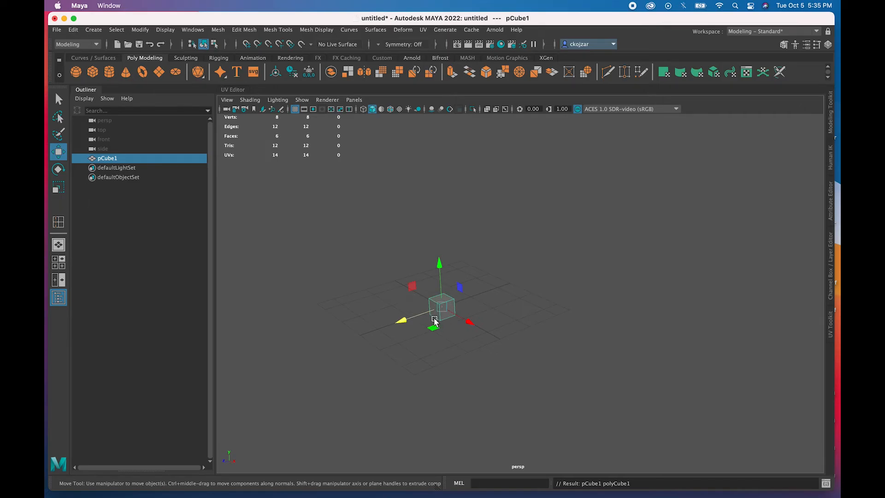
pyautogui.click(58, 188)
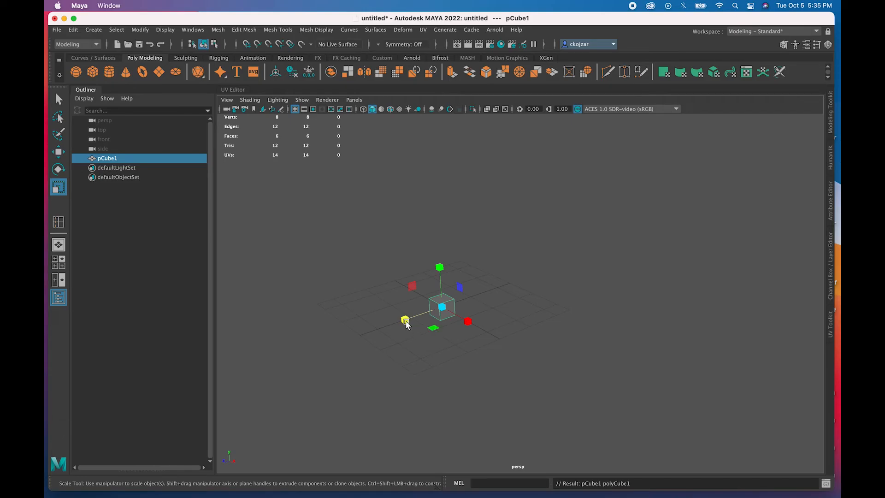
pyautogui.moveTo(406, 325); pyautogui.dragTo(326, 364)
pyautogui.scroll(-8, 406, 325)
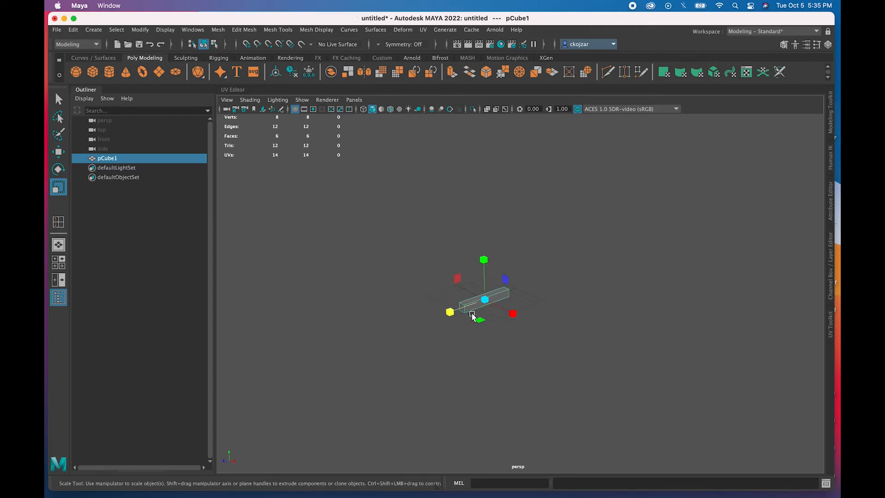
pyautogui.moveTo(448, 312); pyautogui.dragTo(430, 329)
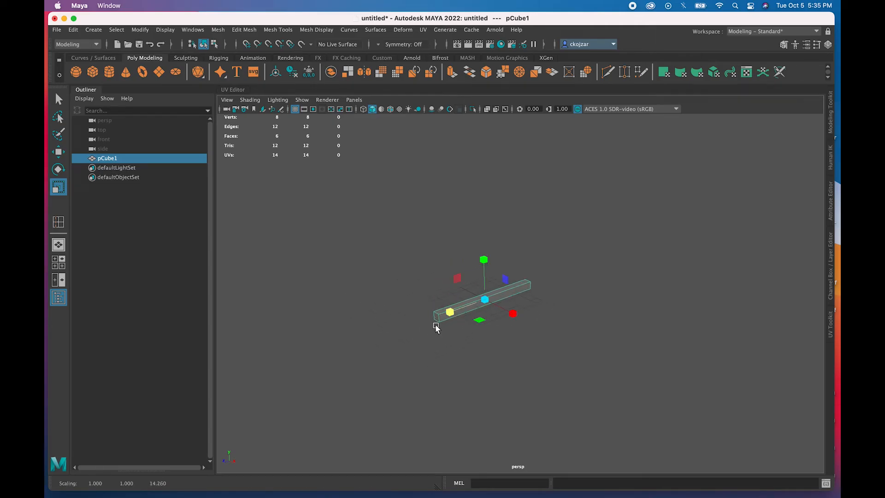
pyautogui.moveTo(513, 314); pyautogui.dragTo(654, 407)
pyautogui.moveTo(450, 313); pyautogui.dragTo(415, 321)
pyautogui.keyDown('alt'); pyautogui.moveTo(457, 352); pyautogui.dragTo(446, 337); pyautogui.keyUp('alt')
pyautogui.scroll(1, 446, 337)
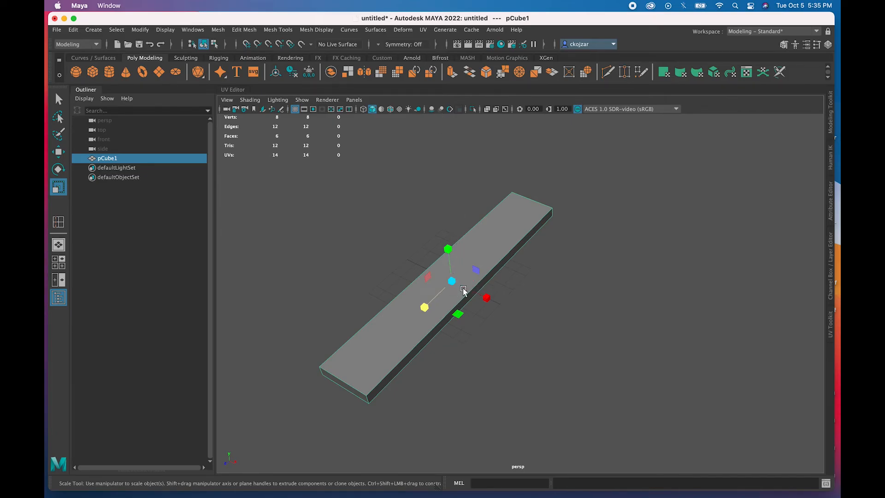
# - Widen the slab to about 6.2 and flatten it to roughly 0.53 thick
pyautogui.moveTo(433, 312)
pyautogui.keyDown('alt'); pyautogui.mouseDown()
pyautogui.moveTo(425, 312)
pyautogui.moveTo(427, 302)
pyautogui.moveTo(394, 301)
pyautogui.moveTo(417, 305)
pyautogui.mouseUp(); pyautogui.keyUp('alt')
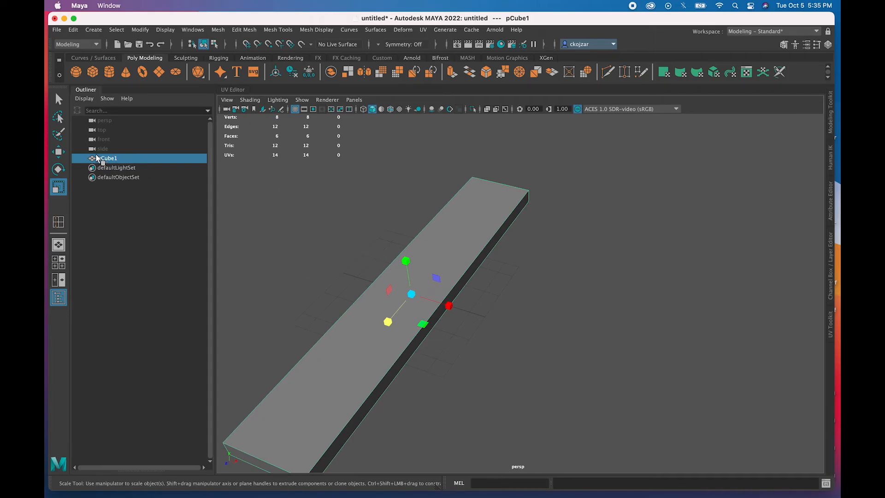
pyautogui.moveTo(447, 304); pyautogui.dragTo(411, 308)
pyautogui.keyDown('alt'); pyautogui.moveTo(530, 217); pyautogui.dragTo(514, 226); pyautogui.keyUp('alt')
pyautogui.keyDown('alt'); pyautogui.moveTo(557, 220); pyautogui.dragTo(492, 263, button='middle'); pyautogui.keyUp('alt')
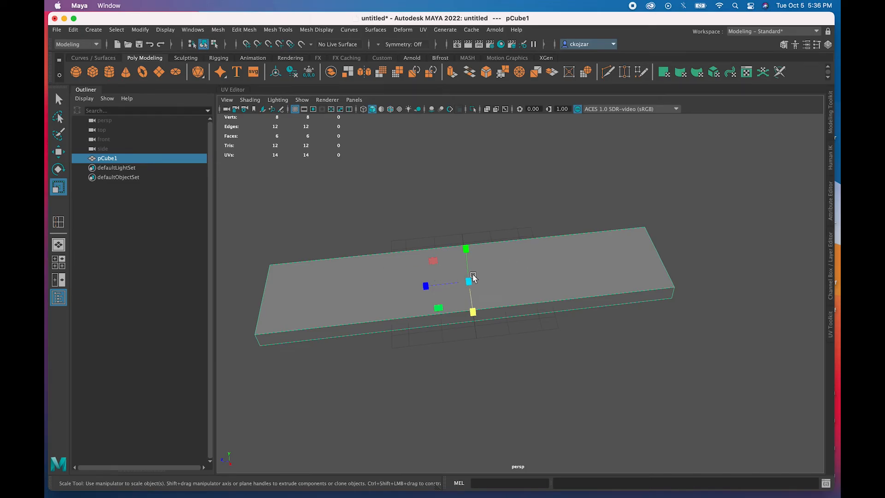
pyautogui.keyDown('alt'); pyautogui.moveTo(460, 288); pyautogui.dragTo(468, 277); pyautogui.keyUp('alt')
pyautogui.moveTo(459, 340); pyautogui.dragTo(465, 375)
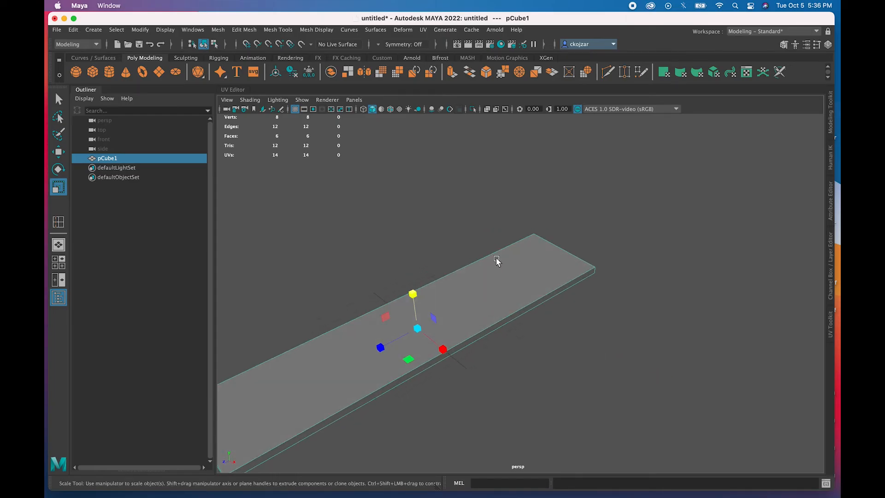
# - Set polyCube1's Subdivisions Width to 7 in its attributes
pyautogui.click(832, 257)
pyautogui.doubleClick(705, 208)
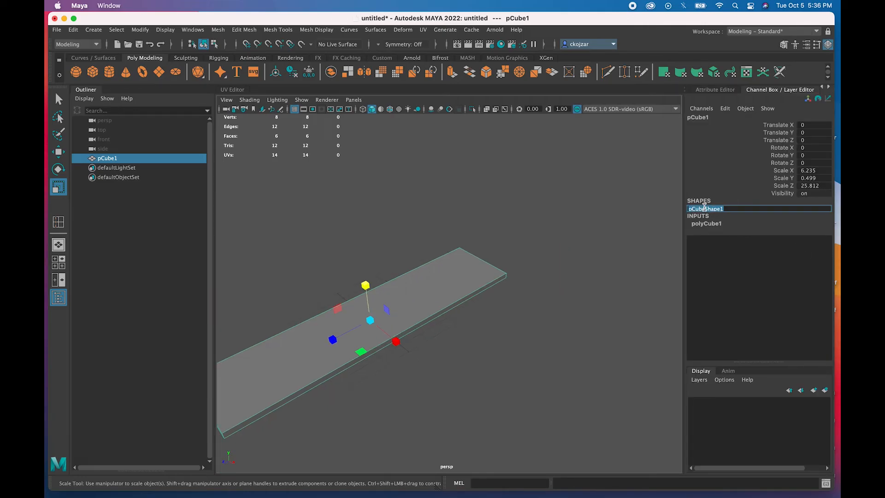
pyautogui.click(701, 204)
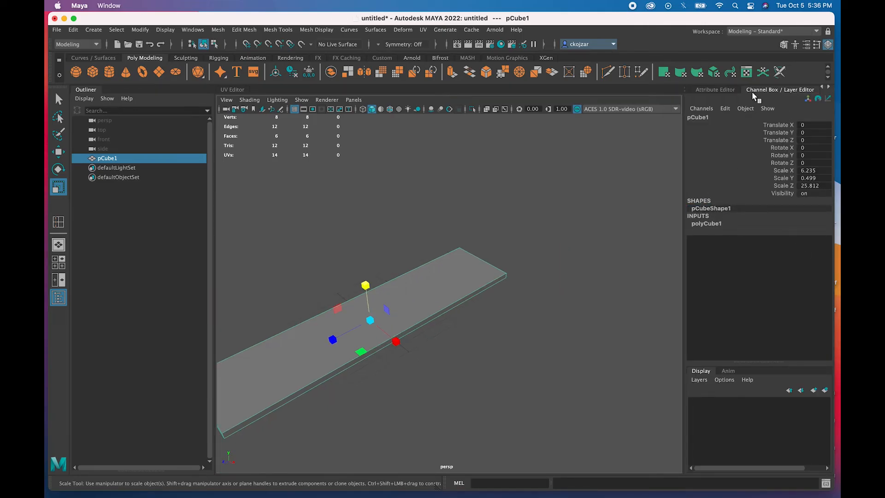
pyautogui.click(710, 227)
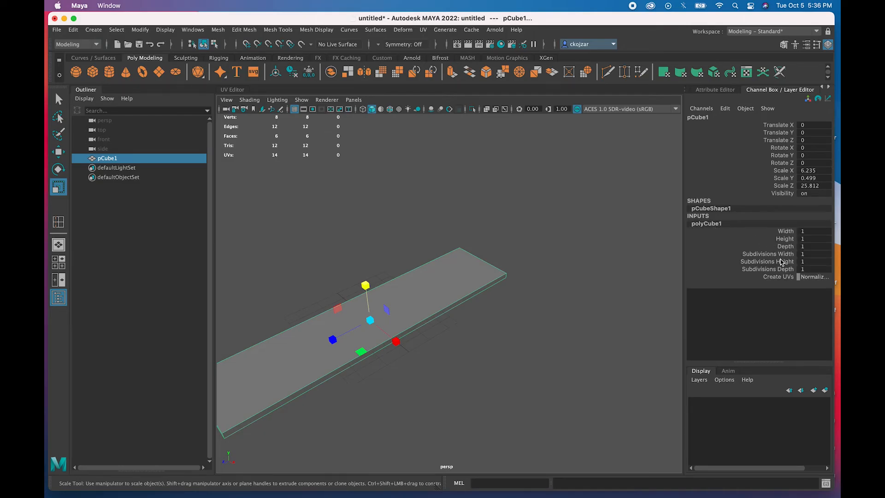
pyautogui.click(722, 89)
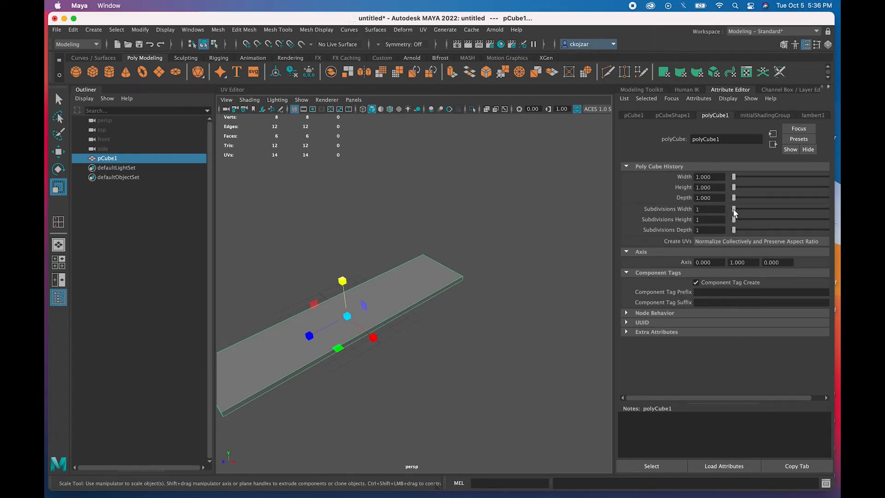
pyautogui.moveTo(734, 210); pyautogui.dragTo(746, 211)
# - Orbit to face the slab's end and switch to face selection mode
pyautogui.keyDown('alt'); pyautogui.moveTo(468, 275); pyautogui.dragTo(453, 279); pyautogui.keyUp('alt')
pyautogui.keyDown('alt'); pyautogui.moveTo(534, 308); pyautogui.dragTo(477, 295); pyautogui.keyUp('alt')
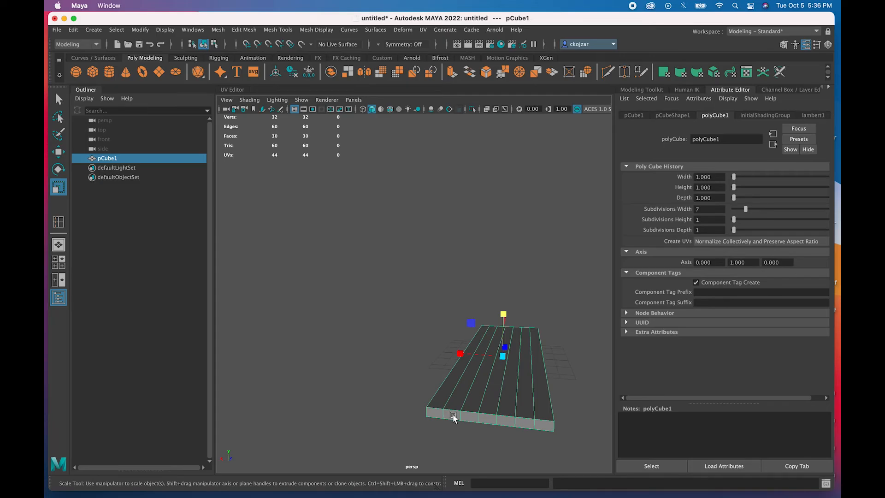
pyautogui.moveTo(454, 419); pyautogui.dragTo(450, 254, button='right')
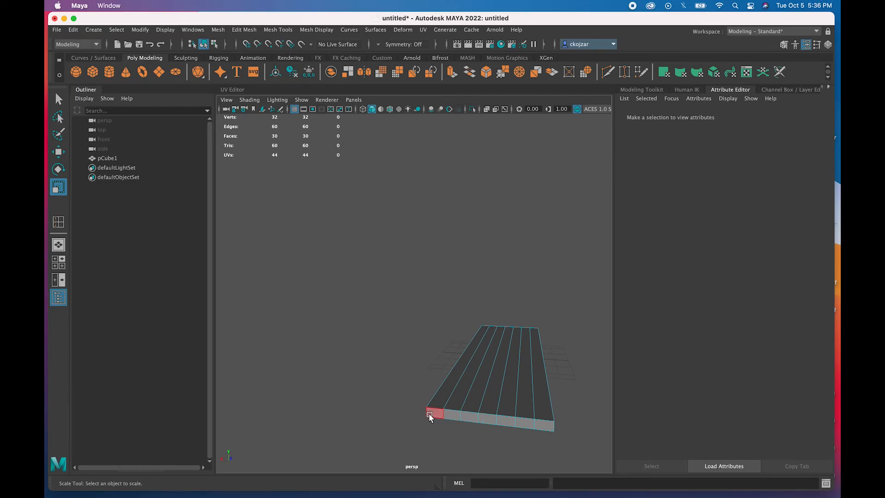
# - Select four alternating end faces, extrude them, and switch to the four-view layout
pyautogui.click(434, 415)
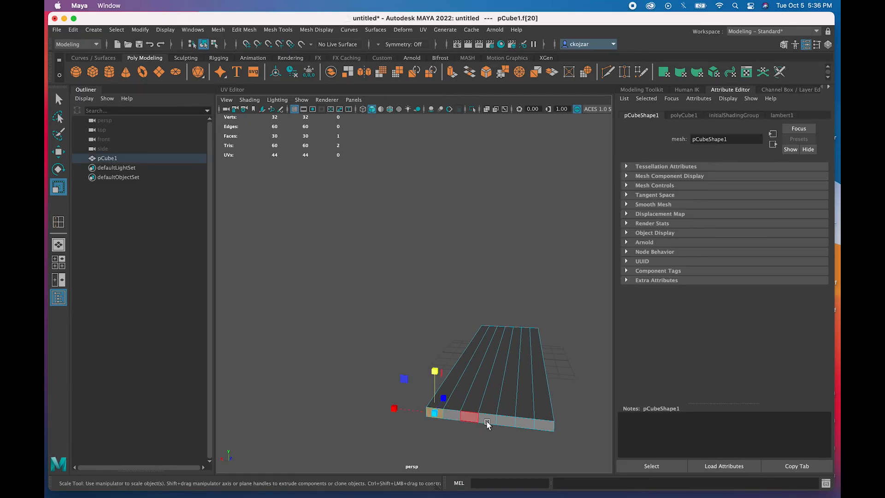
pyautogui.keyDown('shift'); pyautogui.click(469, 417); pyautogui.keyUp('shift')
pyautogui.keyDown('shift'); pyautogui.click(506, 421); pyautogui.keyUp('shift')
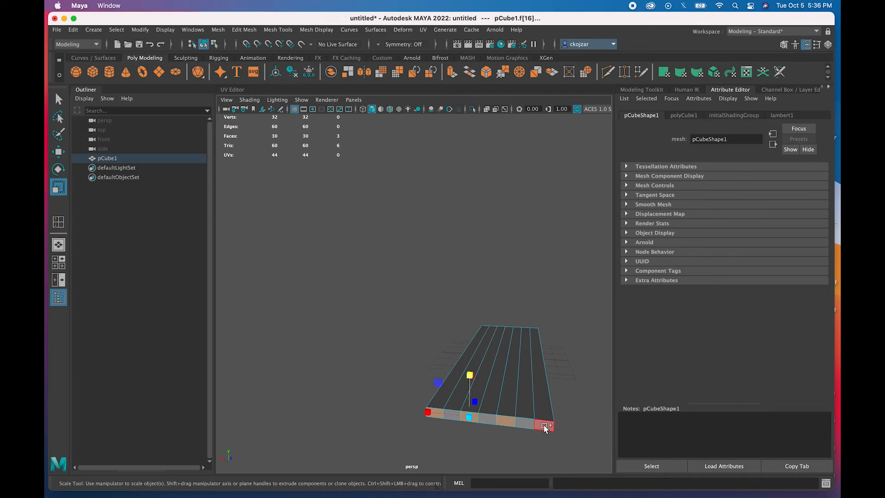
pyautogui.keyDown('shift'); pyautogui.click(544, 424); pyautogui.keyUp('shift')
pyautogui.keyDown('alt'); pyautogui.moveTo(443, 415); pyautogui.dragTo(399, 425); pyautogui.keyUp('alt')
pyautogui.hotkey('ctrl', 'e')
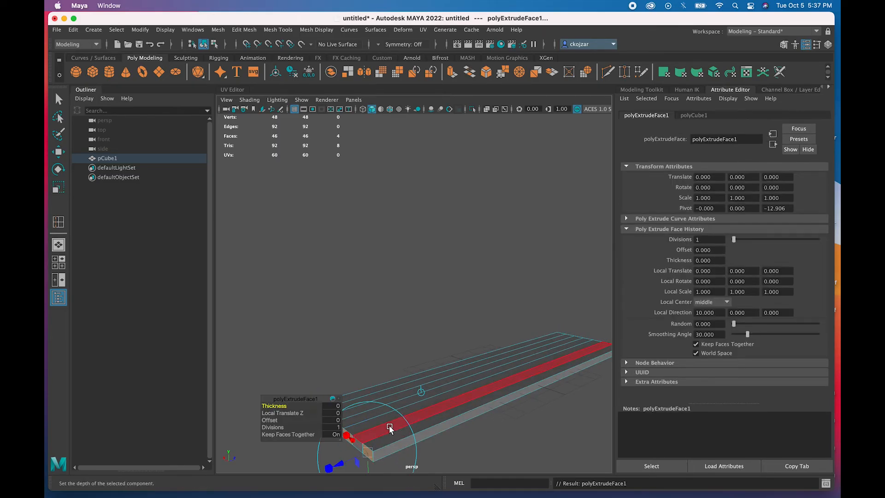
pyautogui.press('space')
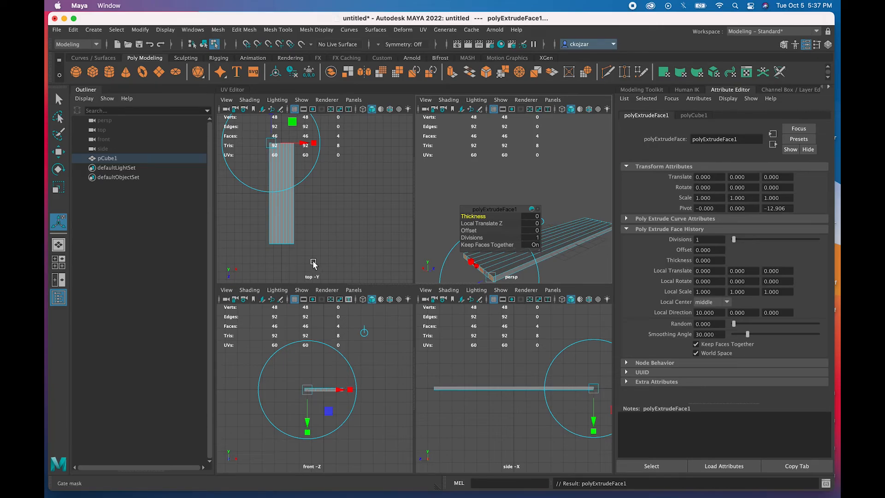
# - Pull the four extruded faces out 10.297 units along local Z to form prongs
pyautogui.keyDown('alt'); pyautogui.moveTo(277, 212); pyautogui.dragTo(305, 254, button='middle'); pyautogui.keyUp('alt')
pyautogui.moveTo(304, 211); pyautogui.dragTo(275, 235)
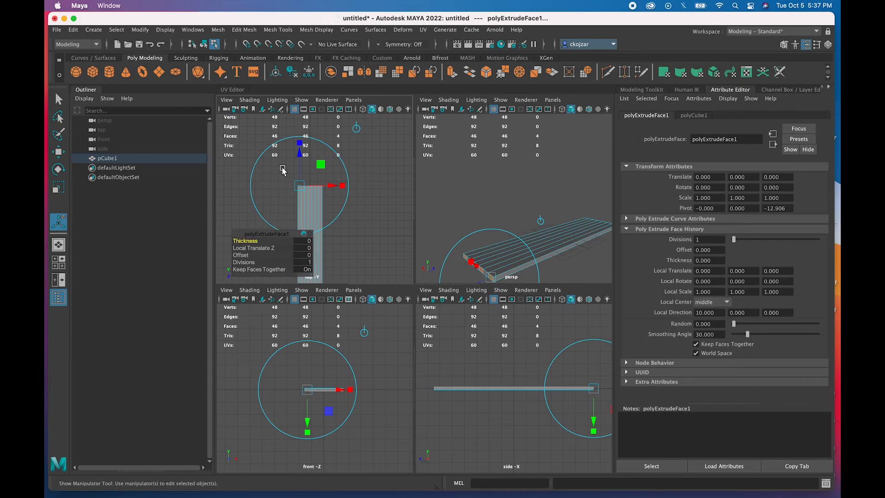
pyautogui.moveTo(299, 156); pyautogui.dragTo(300, 178)
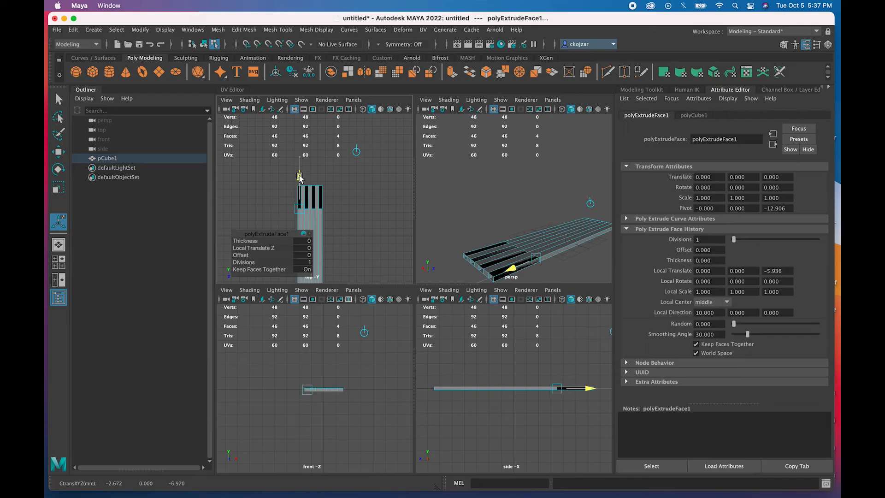
pyautogui.moveTo(299, 178); pyautogui.dragTo(301, 116)
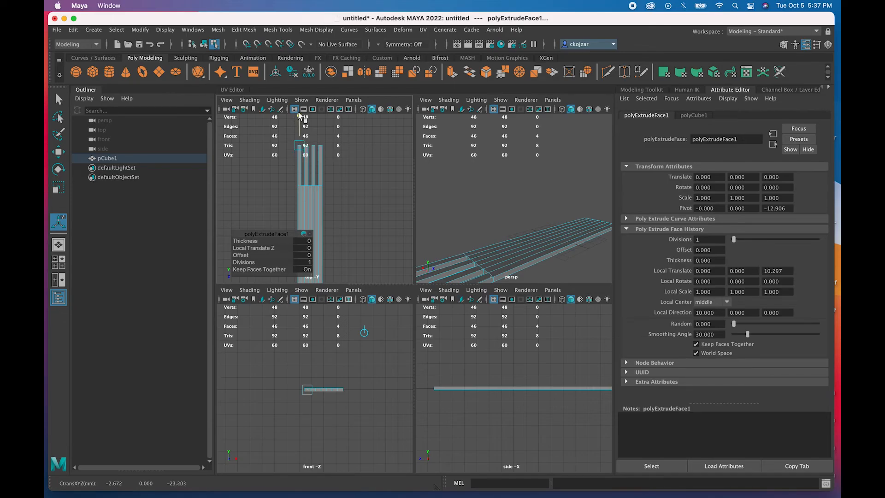
pyautogui.moveTo(300, 116); pyautogui.dragTo(300, 116)
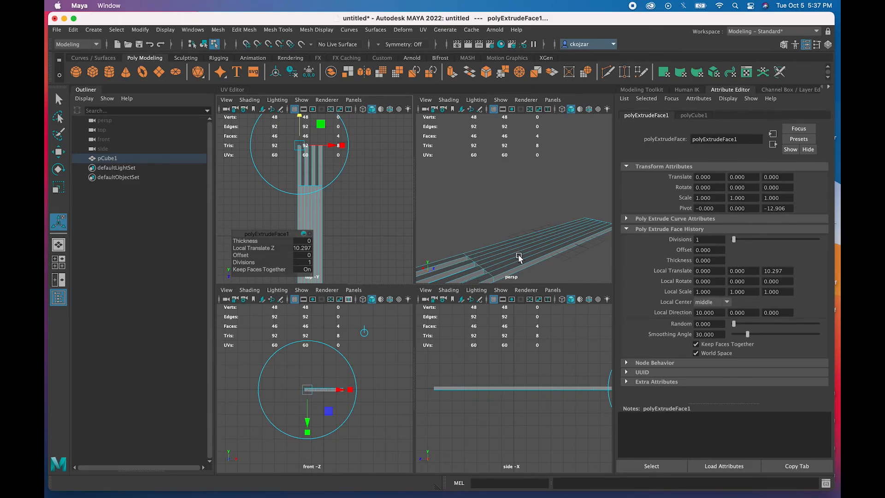
# - Reframe the views around the fork and return to object selection mode
pyautogui.press('space')
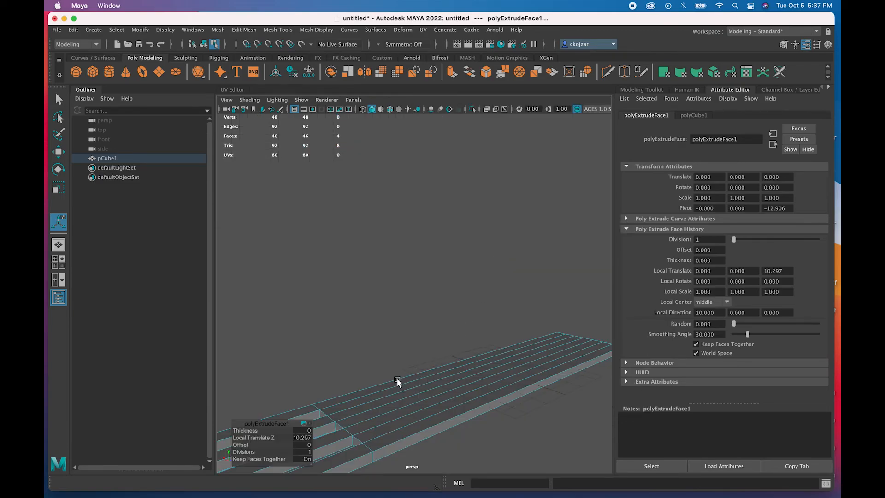
pyautogui.press('space')
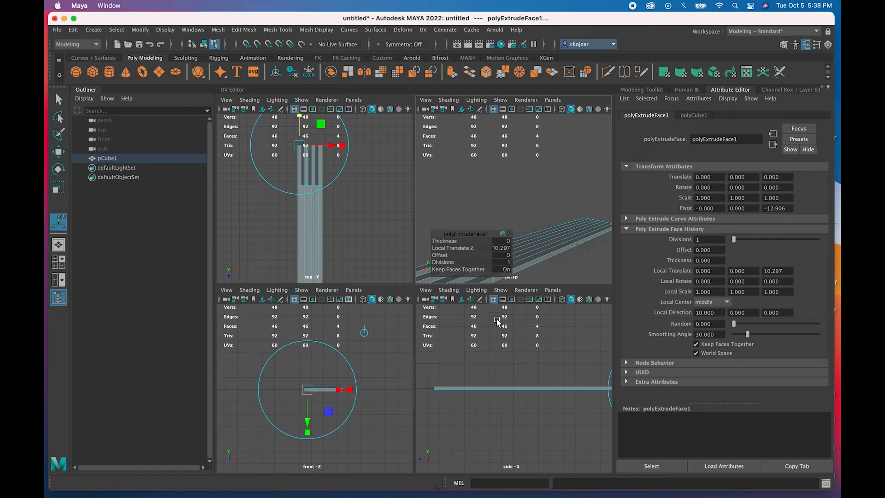
pyautogui.keyDown('alt'); pyautogui.moveTo(526, 381); pyautogui.dragTo(469, 370, button='middle'); pyautogui.keyUp('alt')
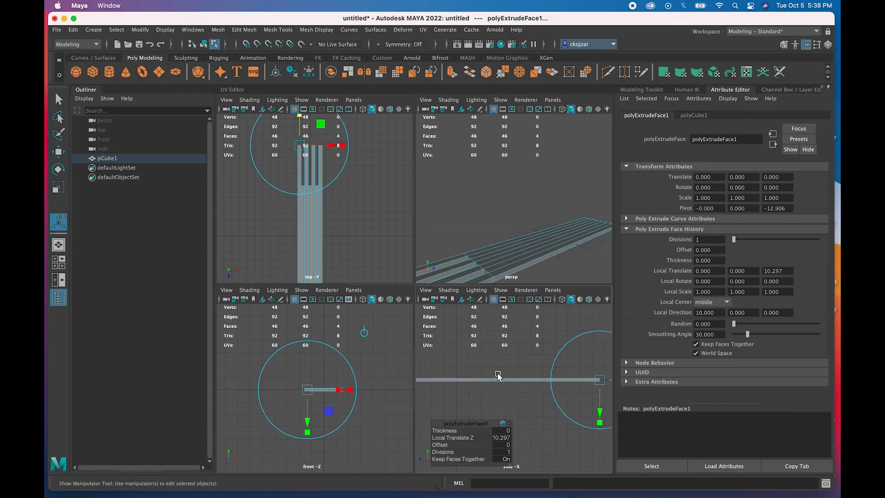
pyautogui.scroll(3, 462, 377)
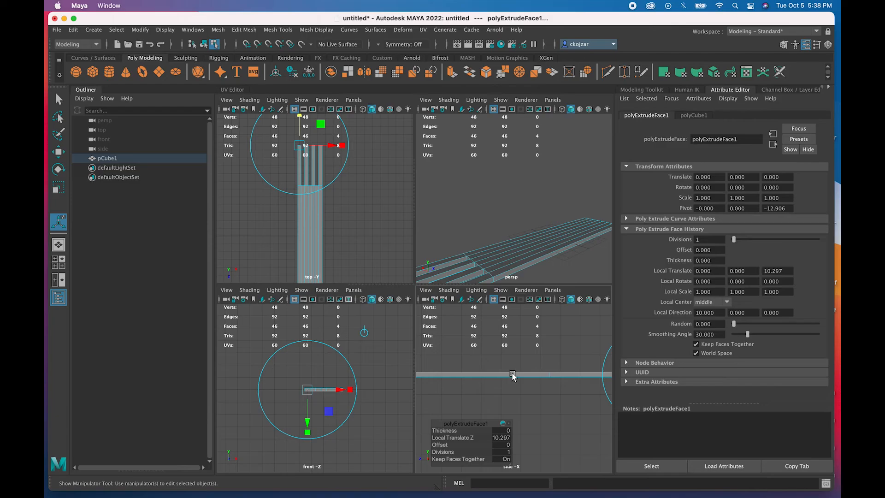
pyautogui.press('q')
pyautogui.moveTo(500, 227); pyautogui.dragTo(540, 216, button='right')
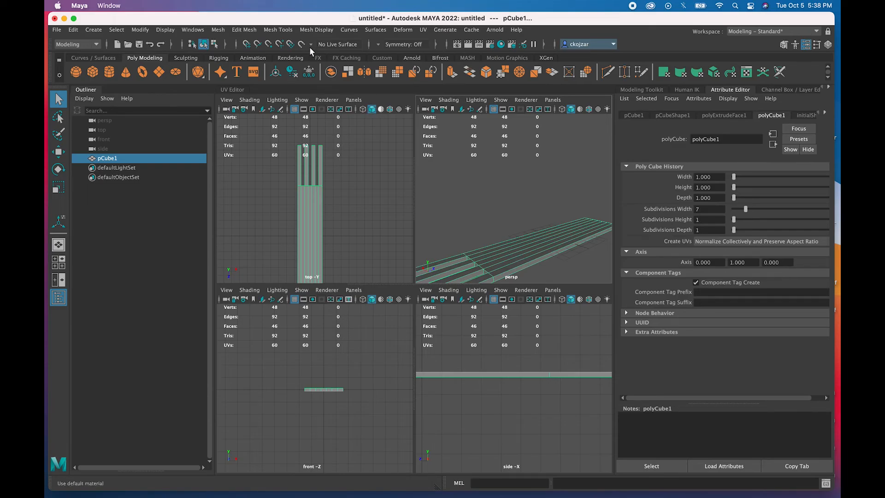
# - Set the Insert Edge Loop Tool's number of edge loops to 10
pyautogui.click(243, 29)
pyautogui.moveTo(222, 30)
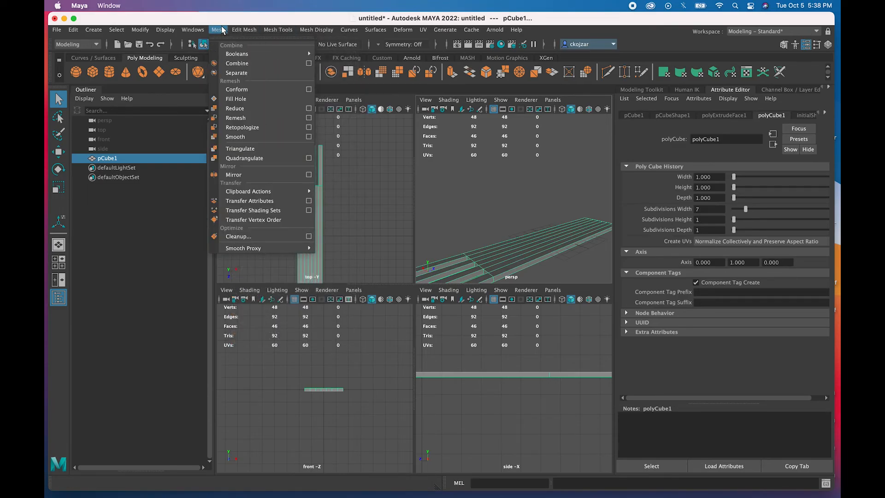
pyautogui.moveTo(272, 29)
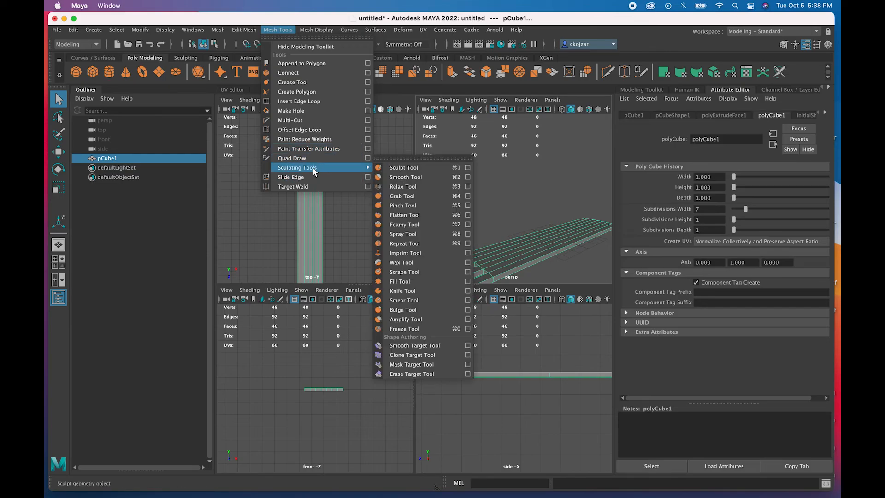
pyautogui.click(368, 101)
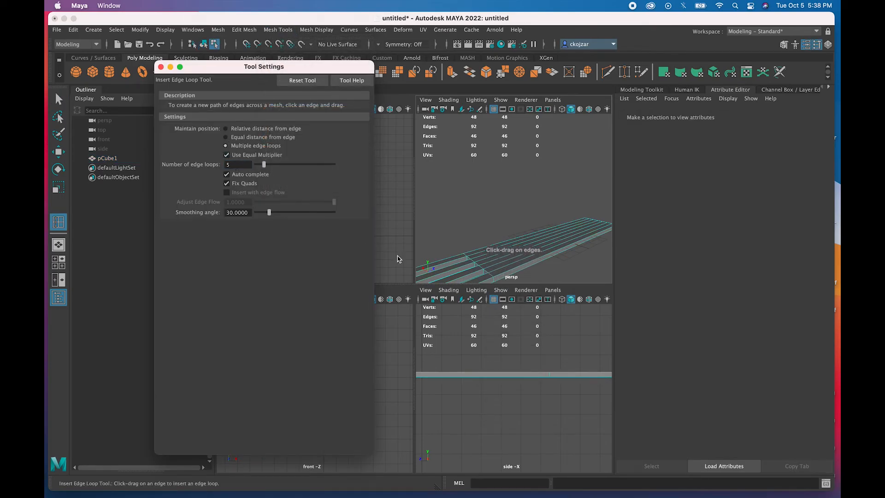
pyautogui.moveTo(264, 69); pyautogui.dragTo(166, 73)
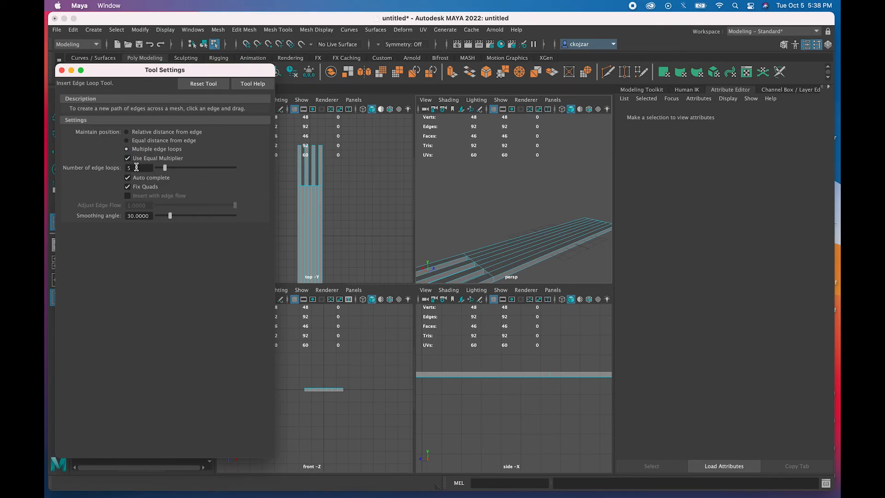
pyautogui.scroll(-4, 296, 219)
pyautogui.scroll(3, 296, 218)
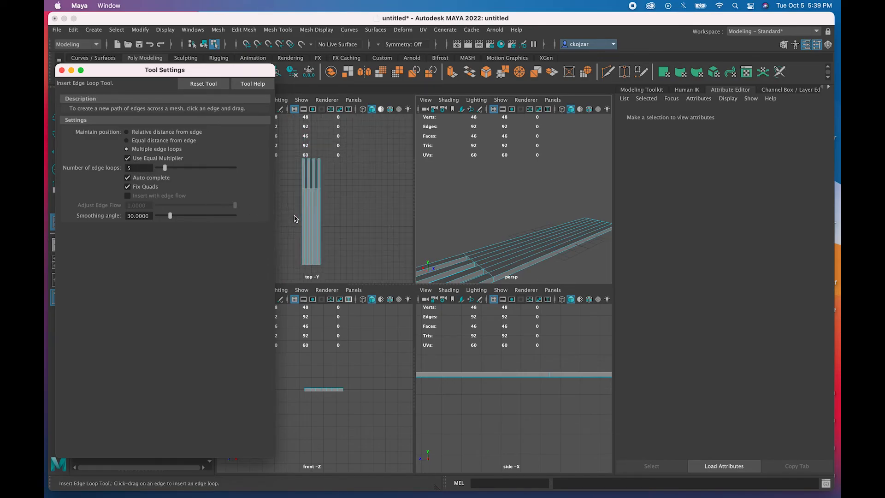
pyautogui.click(138, 169)
pyautogui.write('10')
pyautogui.rightClick(304, 224)
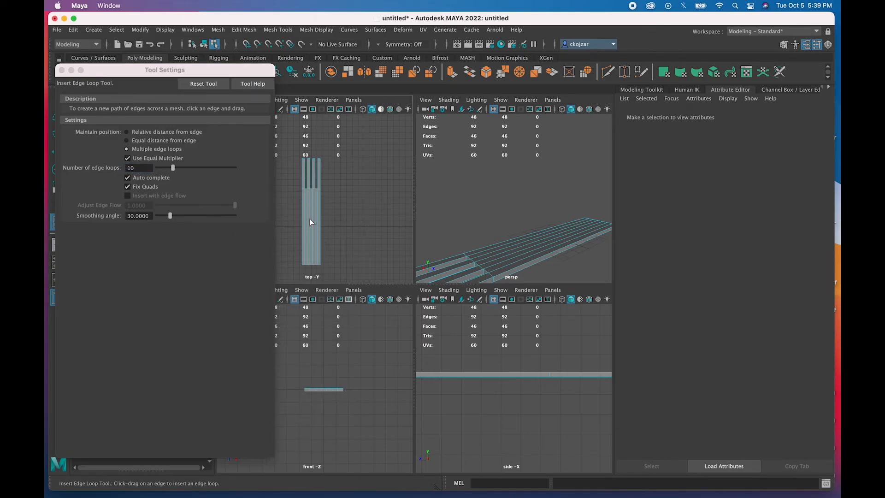
# - Insert ten evenly spaced edge loops across the handle and close Tool Settings
pyautogui.rightClick(310, 218)
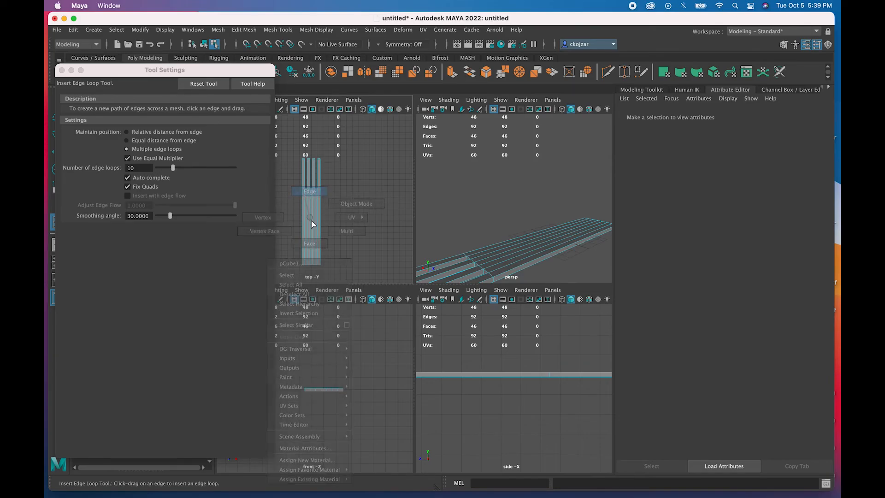
pyautogui.click(309, 219)
pyautogui.scroll(4, 306, 228)
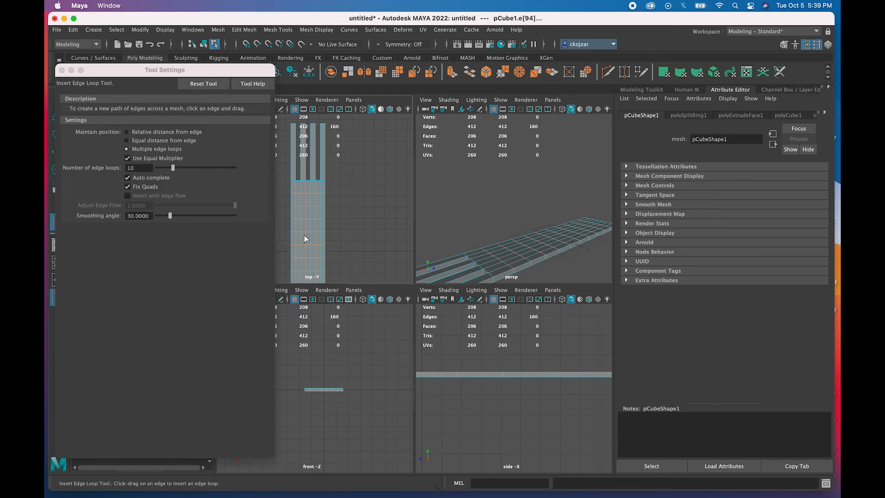
pyautogui.keyDown('alt'); pyautogui.moveTo(309, 245); pyautogui.dragTo(303, 207, button='middle'); pyautogui.keyUp('alt')
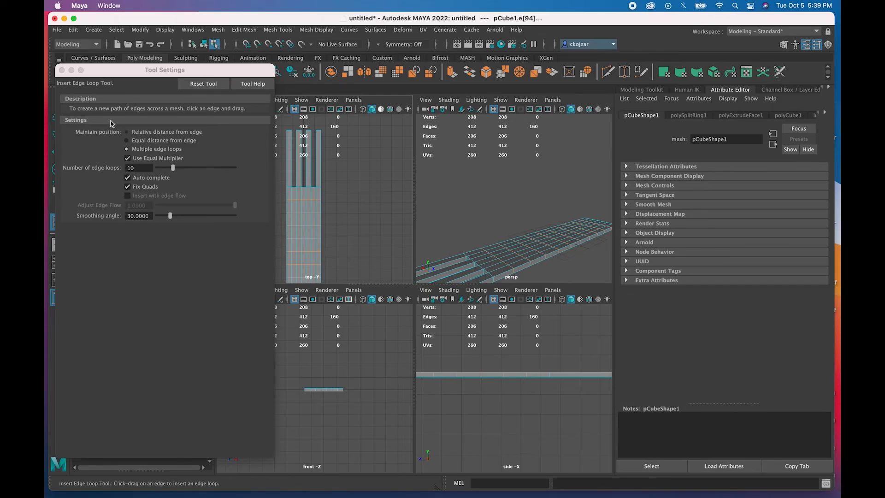
pyautogui.click(62, 70)
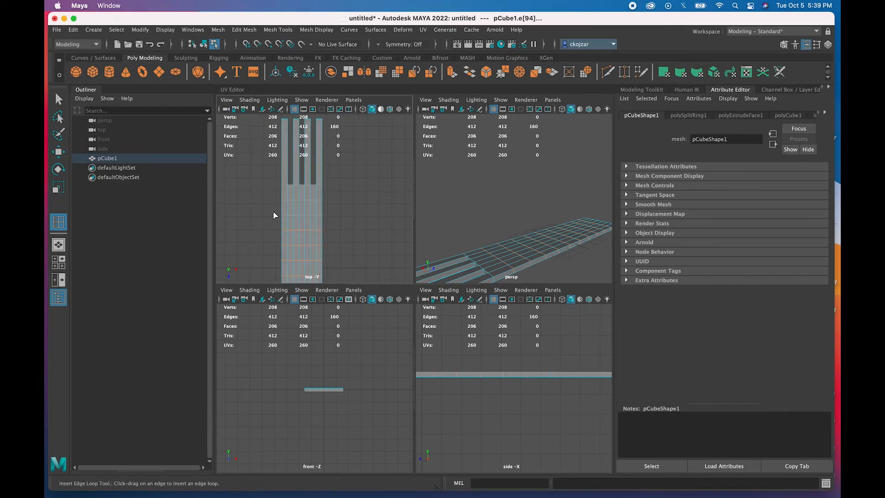
# - Switch the fork mesh to vertex mode and activate the Select Tool
pyautogui.scroll(3, 273, 212)
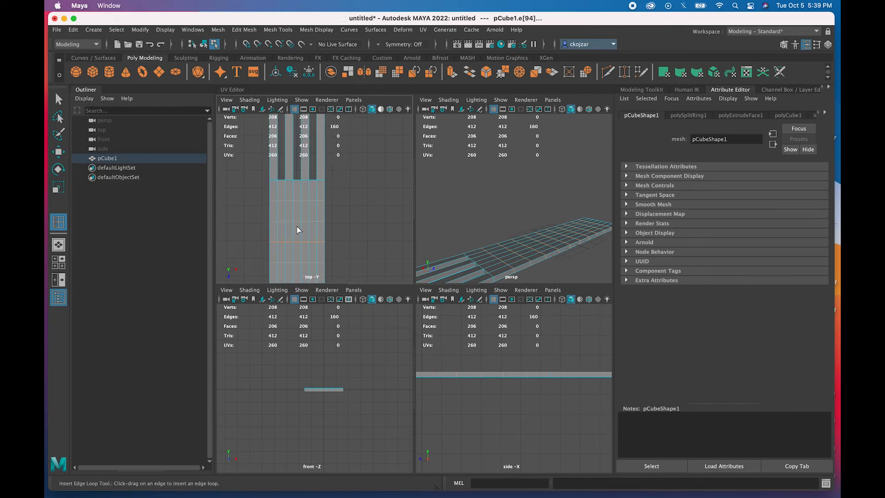
pyautogui.scroll(-3, 297, 226)
pyautogui.keyDown('alt'); pyautogui.moveTo(299, 227); pyautogui.dragTo(302, 197, button='middle'); pyautogui.keyUp('alt')
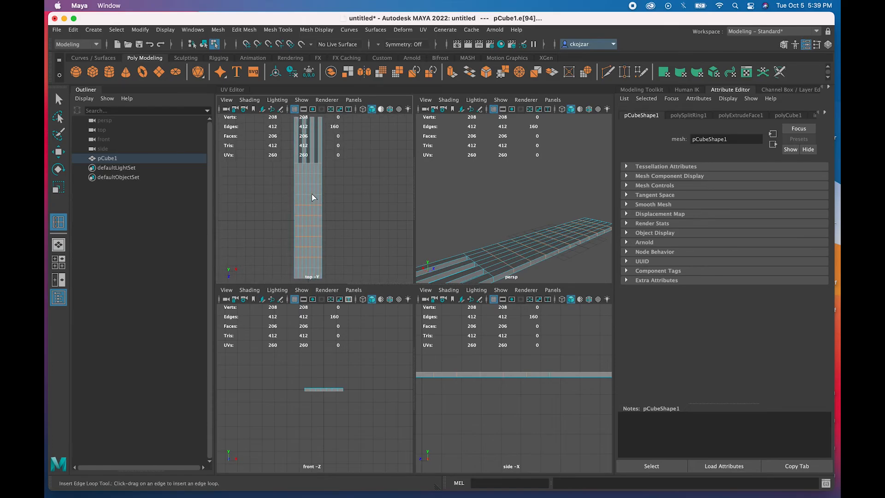
pyautogui.moveTo(308, 195); pyautogui.dragTo(276, 197, button='right')
pyautogui.scroll(2, 283, 190)
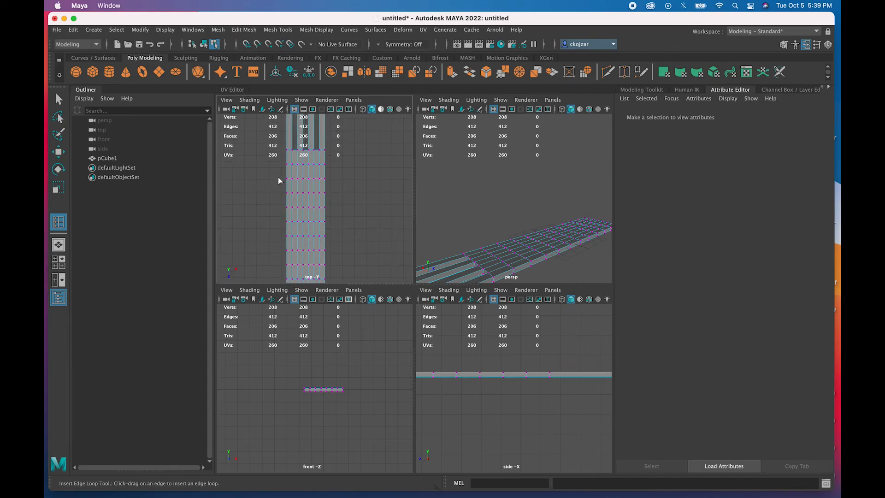
pyautogui.press('q')
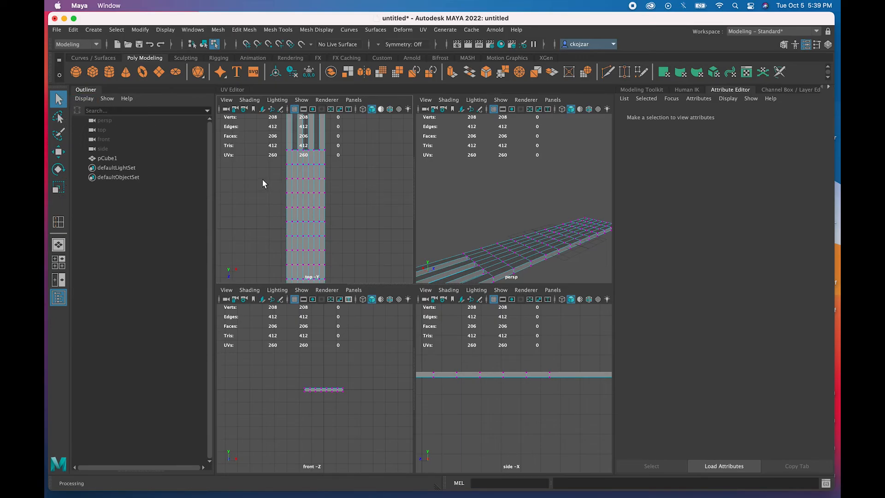
# - Scale the vertex rows just below the prongs inward to about half width
pyautogui.moveTo(275, 169); pyautogui.dragTo(333, 189)
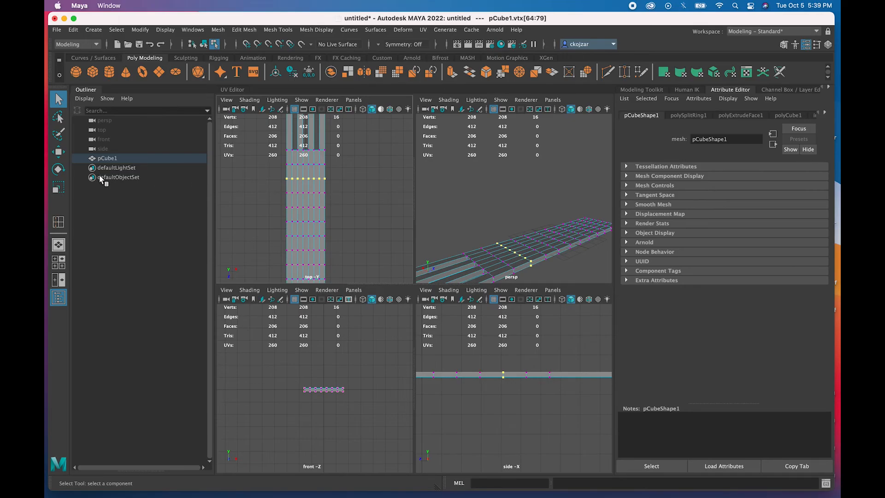
pyautogui.press('w')
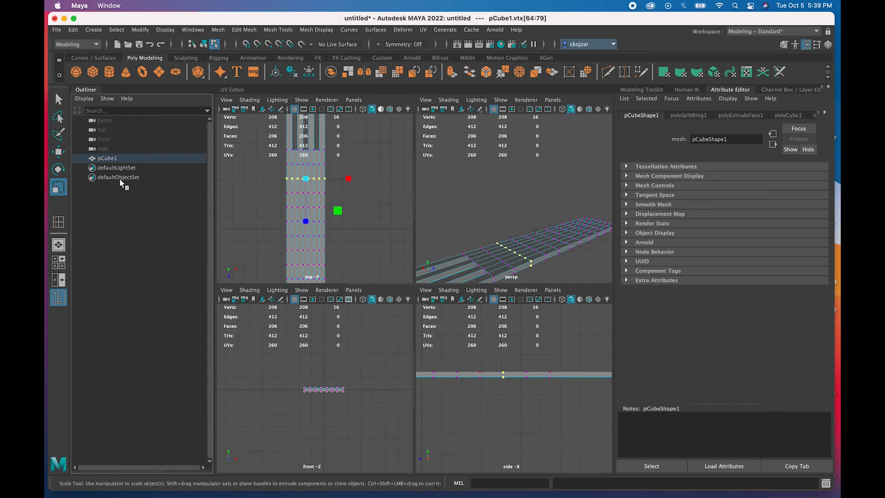
pyautogui.press('e')
pyautogui.press('w')
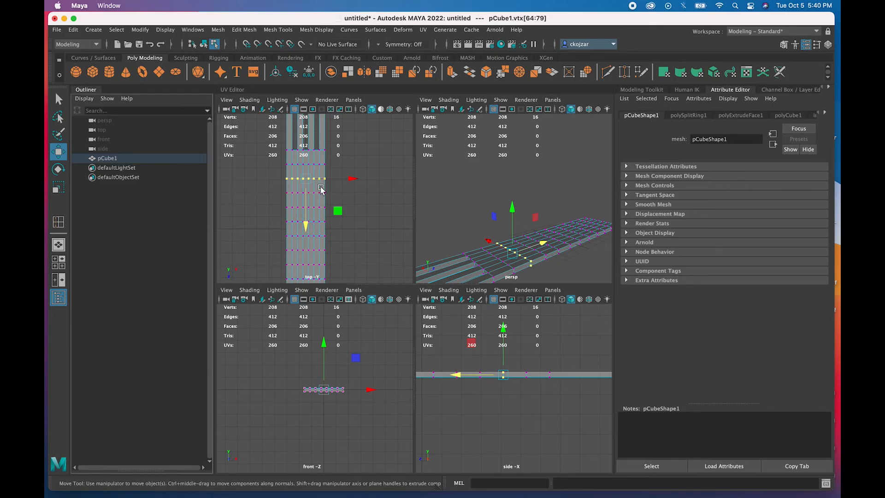
pyautogui.press('r')
pyautogui.moveTo(351, 179); pyautogui.dragTo(329, 182)
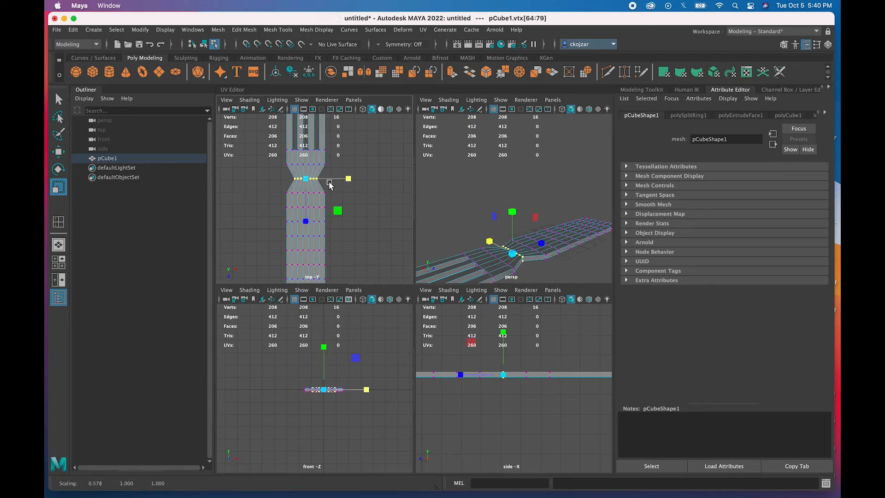
pyautogui.click(270, 174)
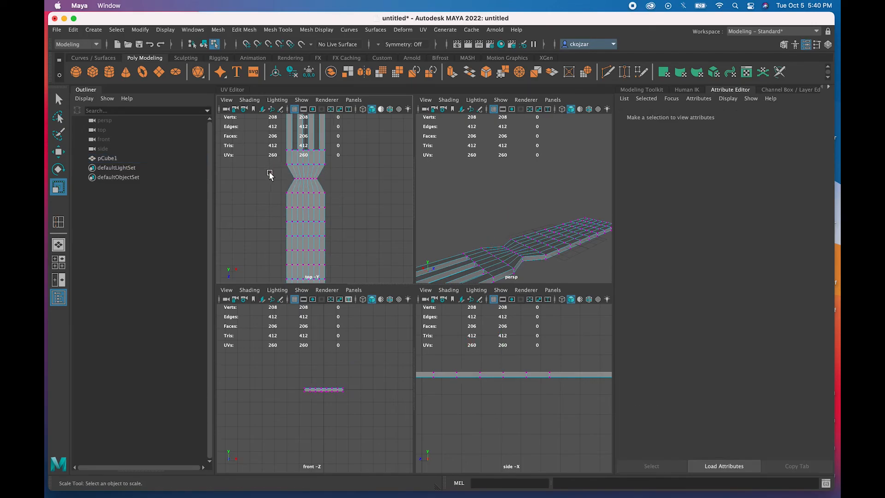
pyautogui.moveTo(335, 163); pyautogui.dragTo(262, 170)
pyautogui.moveTo(344, 165); pyautogui.dragTo(265, 203)
pyautogui.moveTo(348, 193); pyautogui.dragTo(325, 200)
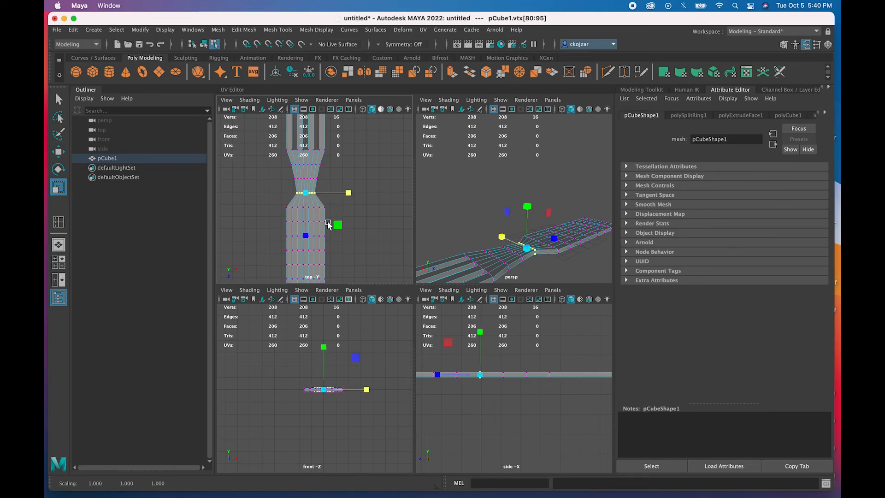
# - Narrow the lower handle rows and end row to shape the taper toward the handle end
pyautogui.scroll(-3, 327, 225)
pyautogui.scroll(5, 327, 225)
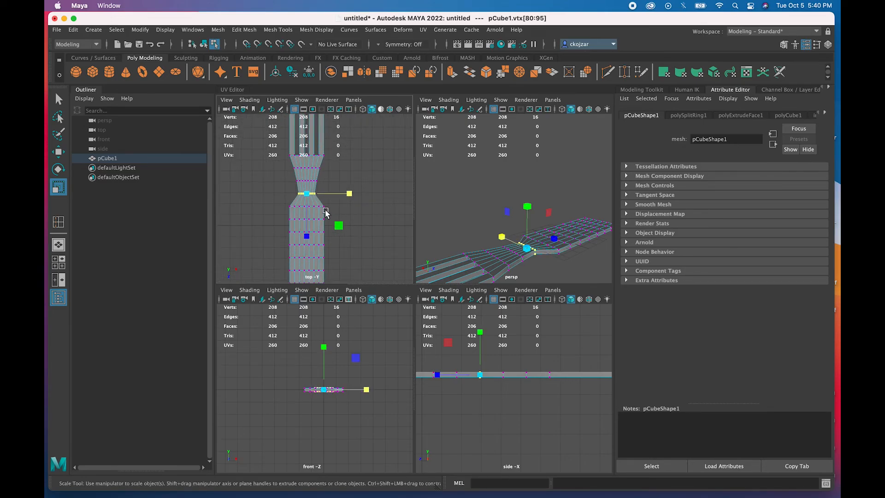
pyautogui.moveTo(335, 207); pyautogui.dragTo(285, 268)
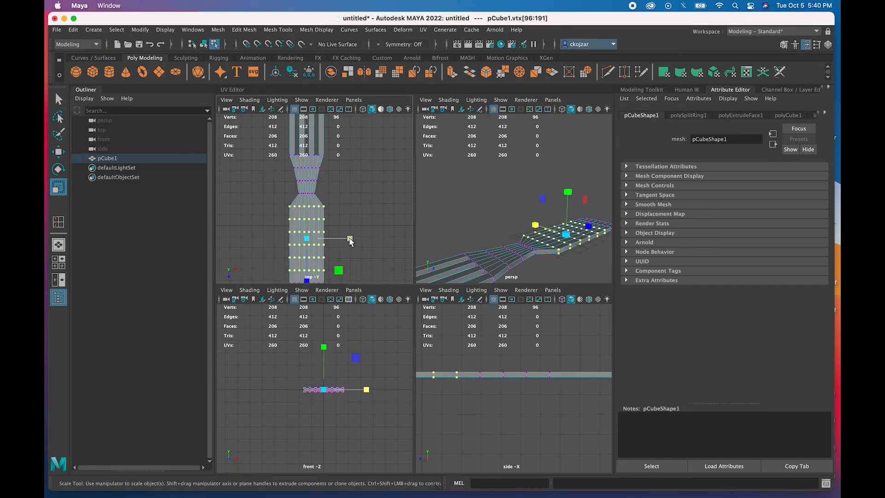
pyautogui.moveTo(350, 239); pyautogui.dragTo(323, 241)
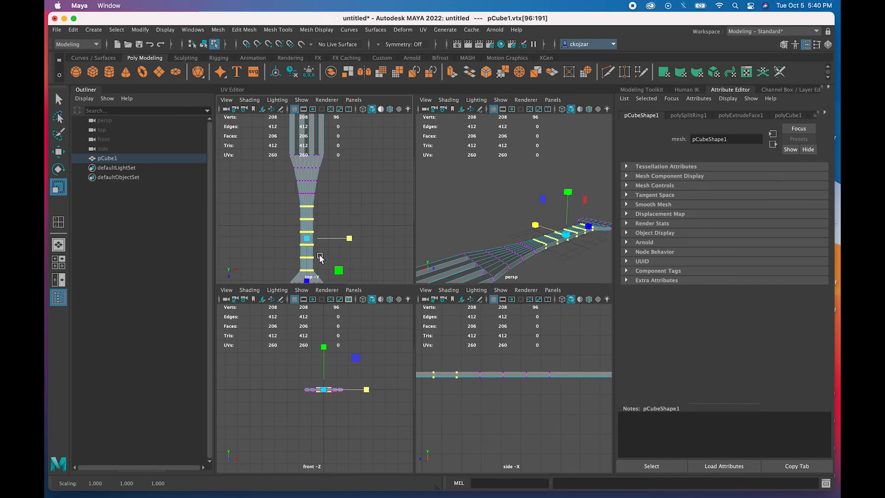
pyautogui.keyDown('alt'); pyautogui.moveTo(320, 258); pyautogui.dragTo(316, 207, button='middle'); pyautogui.keyUp('alt')
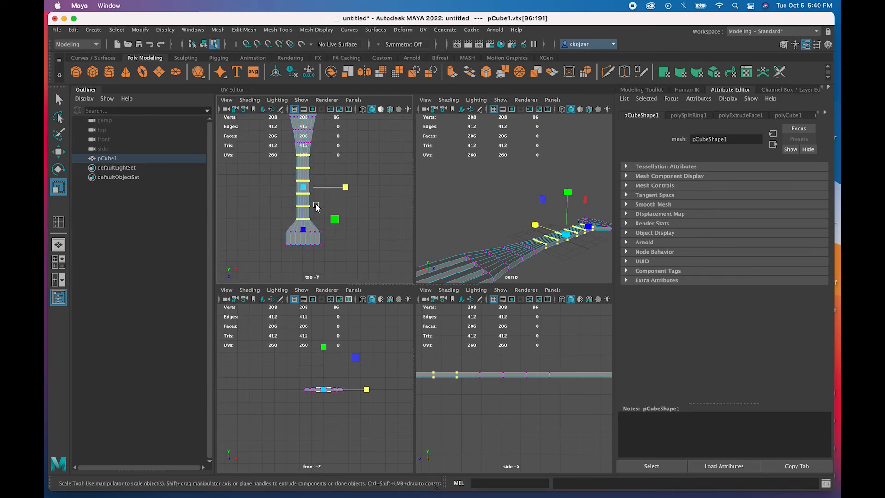
pyautogui.moveTo(290, 241); pyautogui.dragTo(275, 242)
pyautogui.moveTo(345, 231); pyautogui.dragTo(290, 224)
pyautogui.moveTo(346, 219); pyautogui.dragTo(357, 221)
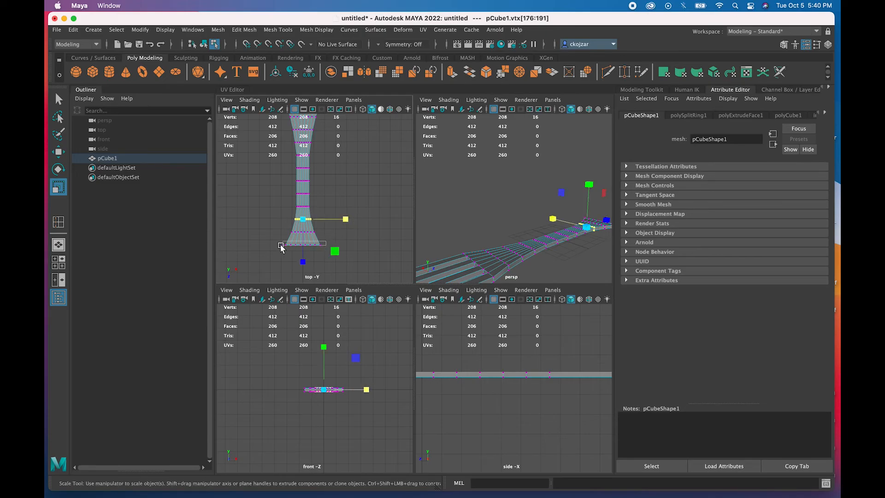
pyautogui.moveTo(282, 248); pyautogui.dragTo(326, 245)
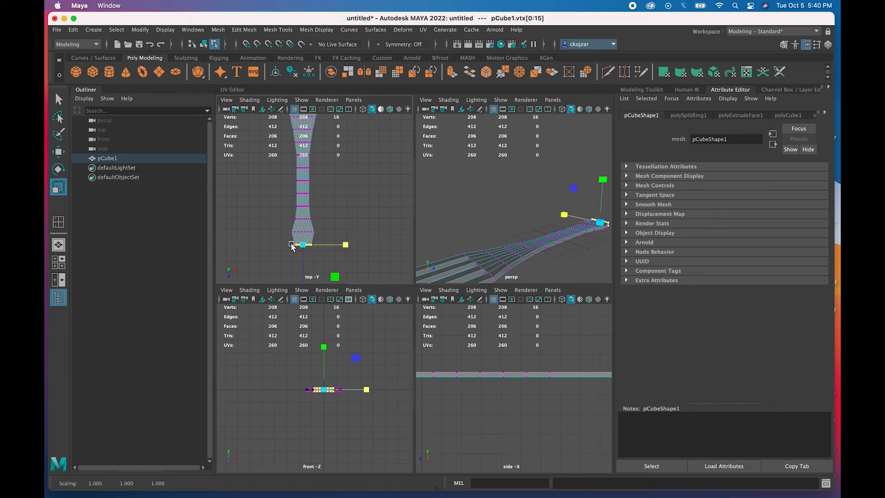
# - Move the end vertex row down to about Z 7.43 and narrow it
pyautogui.press('w')
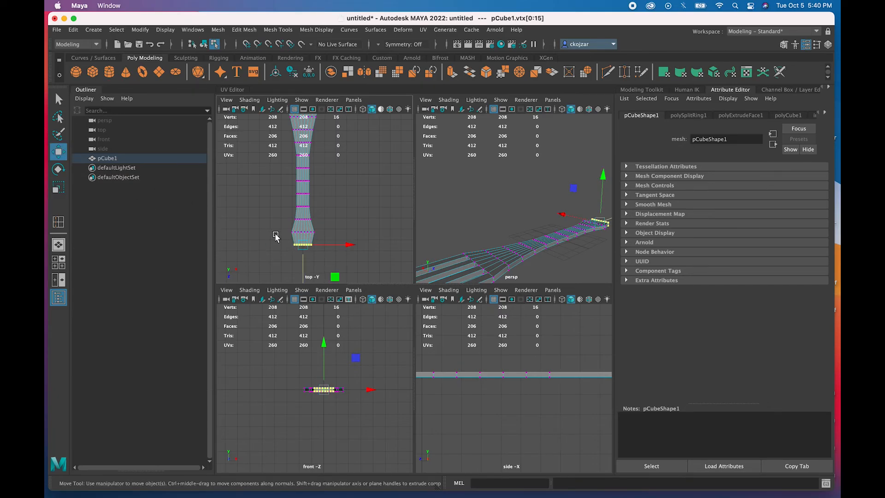
pyautogui.keyDown('alt'); pyautogui.moveTo(298, 263); pyautogui.dragTo(287, 206, button='middle'); pyautogui.keyUp('alt')
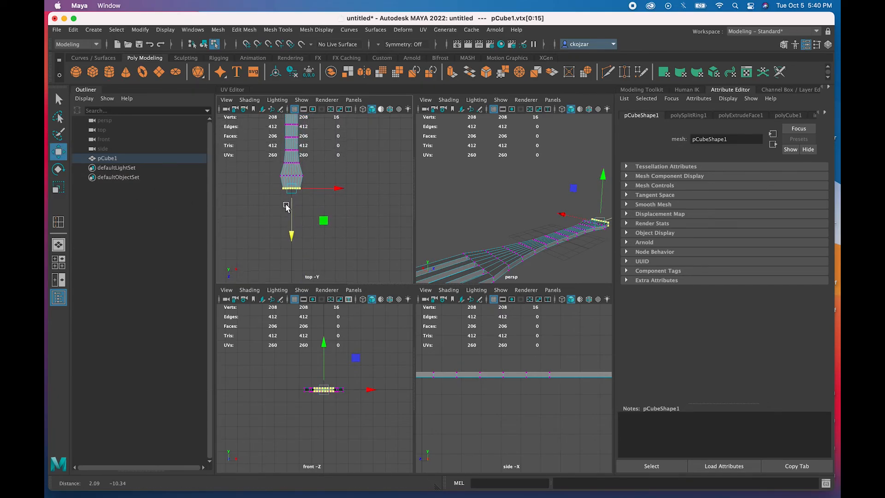
pyautogui.moveTo(291, 235); pyautogui.dragTo(291, 246)
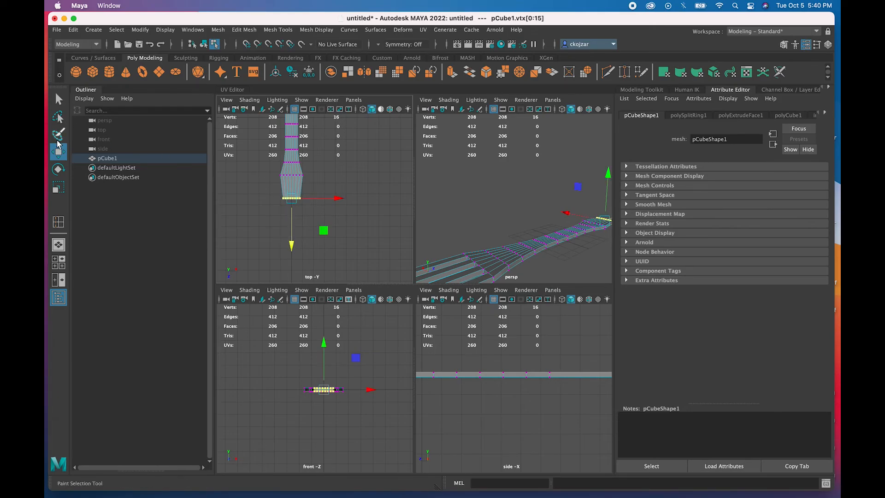
pyautogui.click(58, 186)
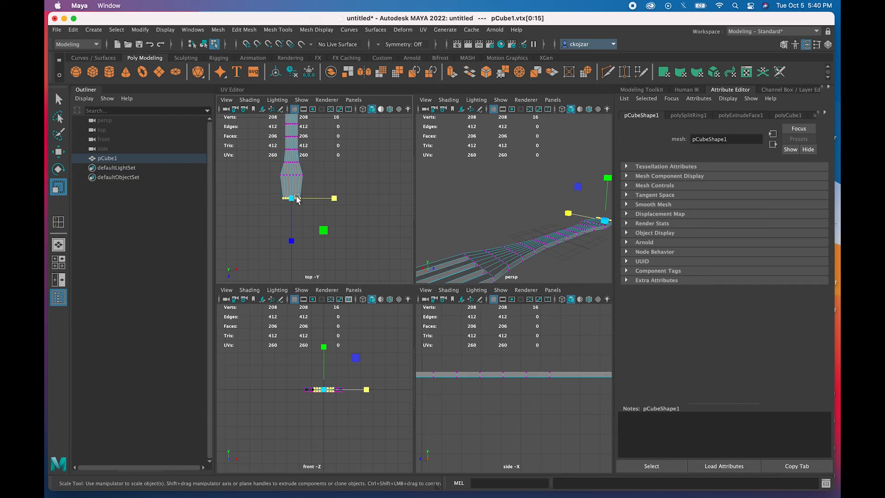
pyautogui.moveTo(335, 199); pyautogui.dragTo(327, 198)
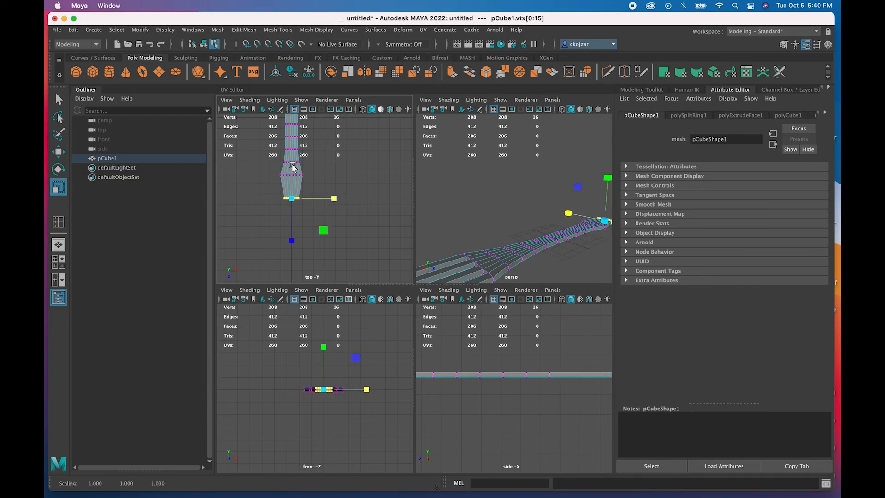
pyautogui.moveTo(311, 160); pyautogui.dragTo(270, 169)
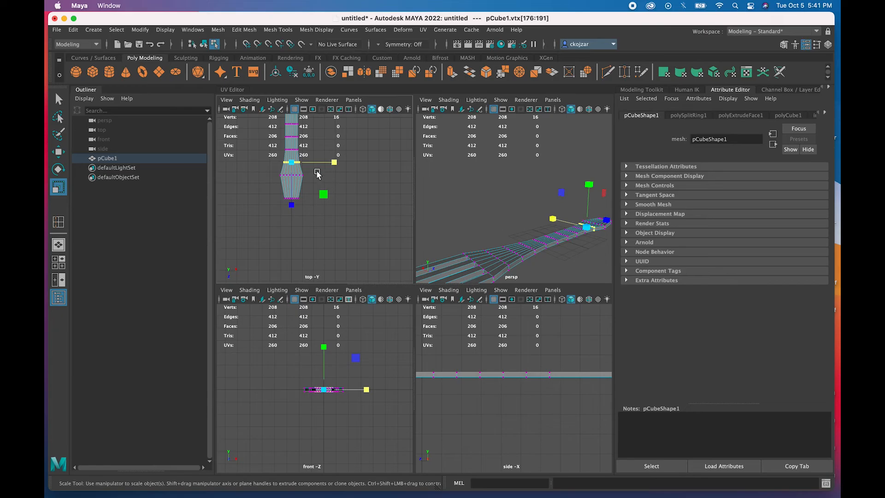
# - Nudge a vertex row up the handle and pan to the neck and tines
pyautogui.click(58, 152)
pyautogui.moveTo(291, 210); pyautogui.dragTo(291, 206)
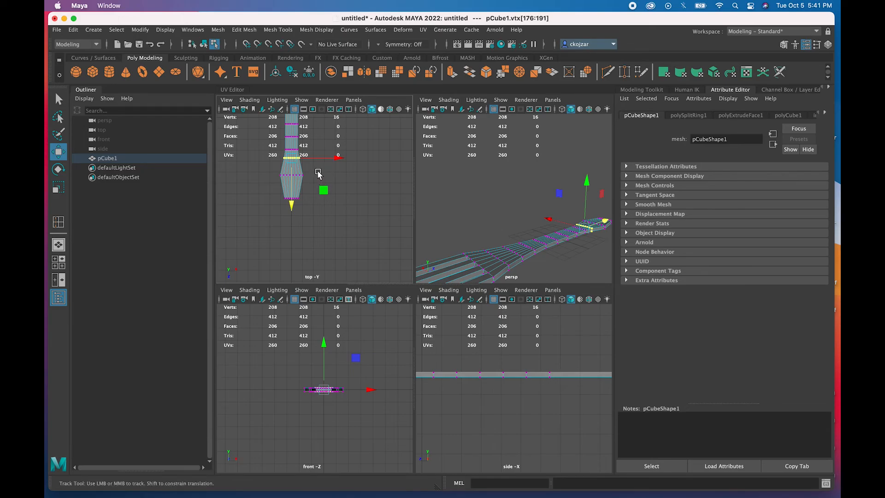
pyautogui.keyDown('alt'); pyautogui.moveTo(317, 171); pyautogui.dragTo(323, 237, button='middle'); pyautogui.keyUp('alt')
pyautogui.keyDown('alt'); pyautogui.moveTo(314, 182); pyautogui.dragTo(314, 231, button='middle'); pyautogui.keyUp('alt')
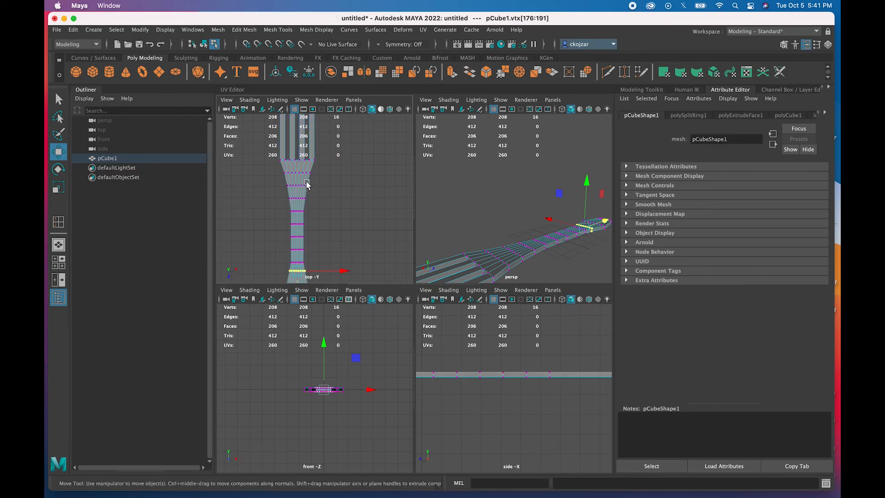
# - Widen the vertex ring where the neck flares below the prongs
pyautogui.moveTo(313, 182); pyautogui.dragTo(268, 193)
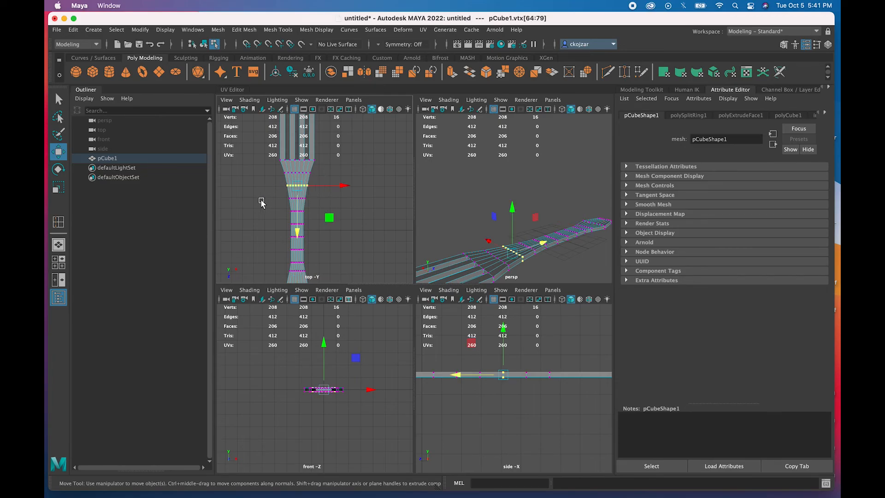
pyautogui.press('r')
pyautogui.click(339, 187)
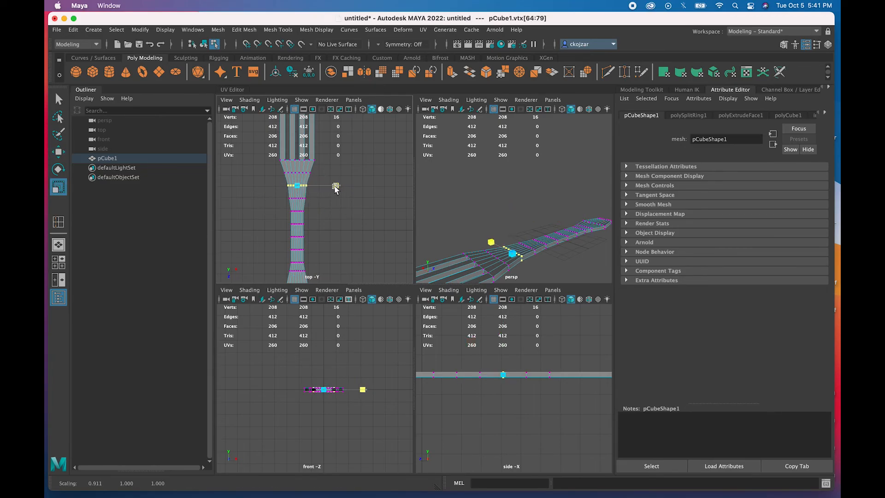
pyautogui.moveTo(312, 194); pyautogui.dragTo(283, 213)
pyautogui.click(339, 198)
pyautogui.moveTo(342, 199); pyautogui.dragTo(290, 209)
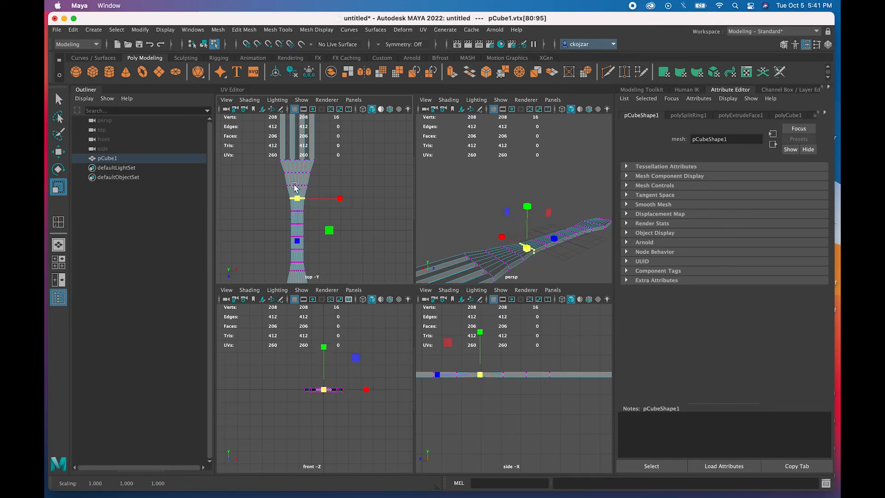
# - Slide the neck vertex ring lengthwise to about Z -9.78 and check in perspective
pyautogui.moveTo(317, 171); pyautogui.dragTo(276, 176)
pyautogui.press('w')
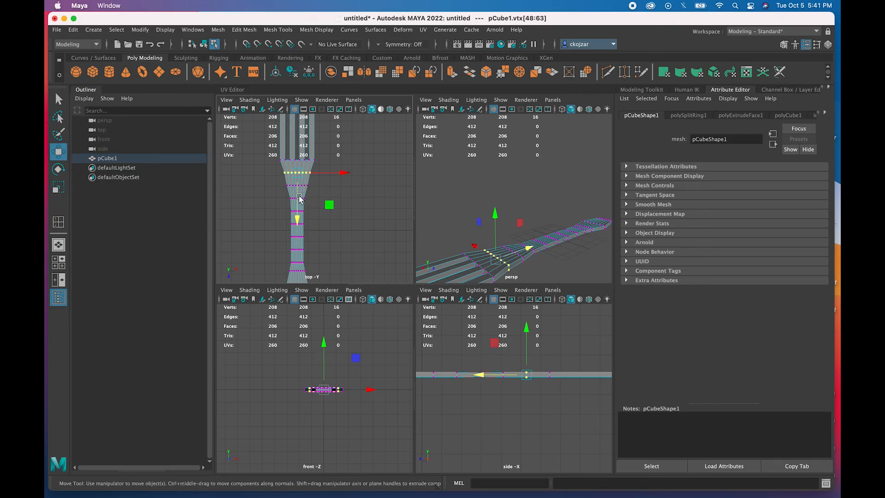
pyautogui.moveTo(296, 219); pyautogui.dragTo(299, 224)
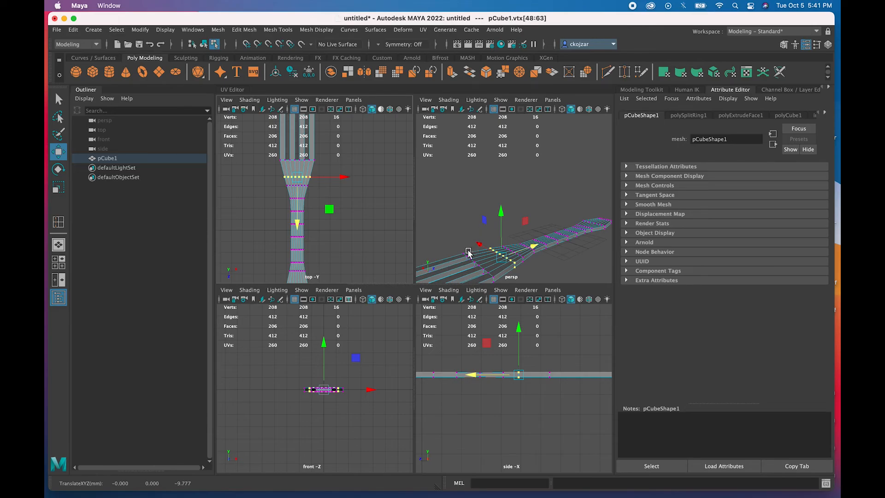
pyautogui.keyDown('alt'); pyautogui.moveTo(463, 249); pyautogui.dragTo(449, 238); pyautogui.keyUp('alt')
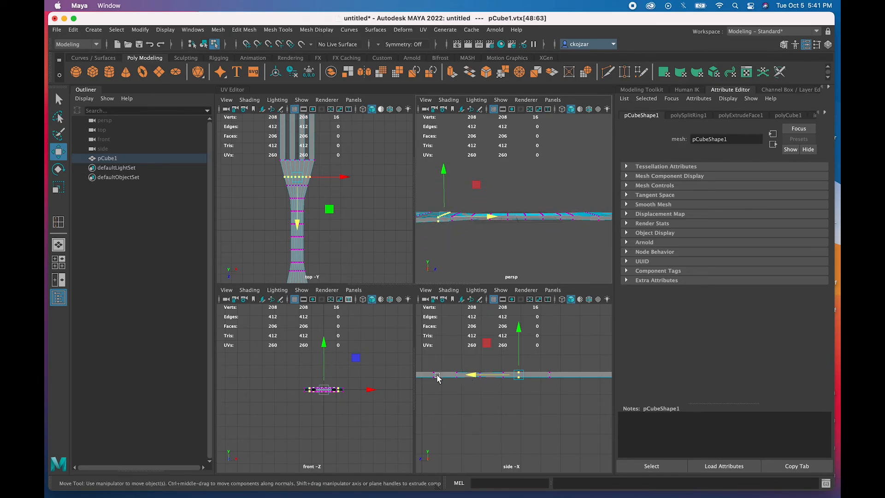
# - Marquee-select the tine-base vertices at both ends of the side profile, then return to Select Tool
pyautogui.scroll(6, 330, 385)
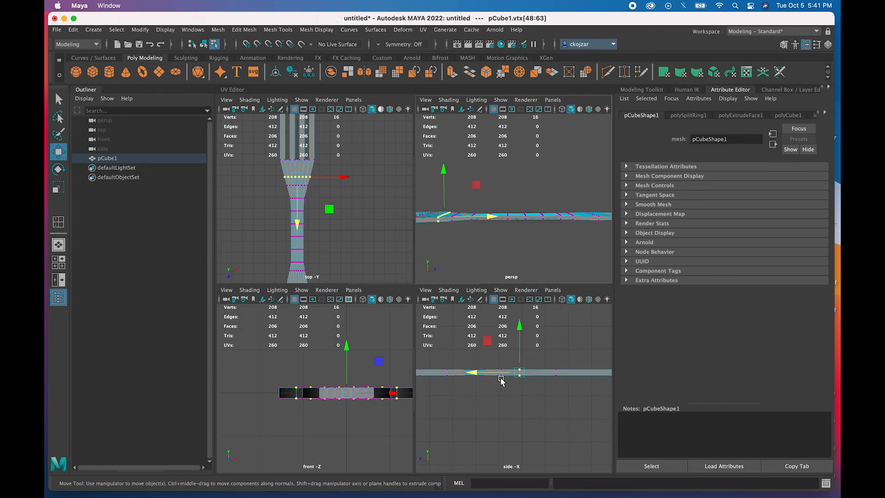
pyautogui.scroll(-3, 514, 394)
pyautogui.scroll(2, 512, 392)
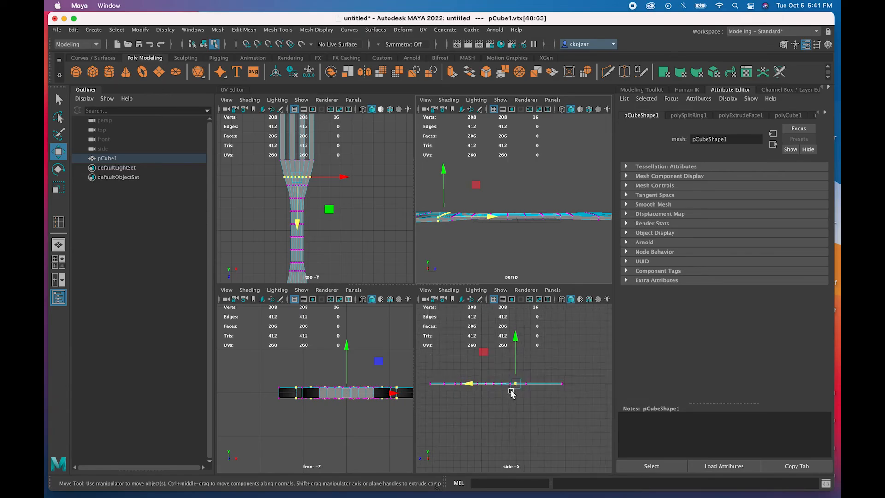
pyautogui.keyDown('alt'); pyautogui.moveTo(477, 393); pyautogui.dragTo(517, 391, button='middle'); pyautogui.keyUp('alt')
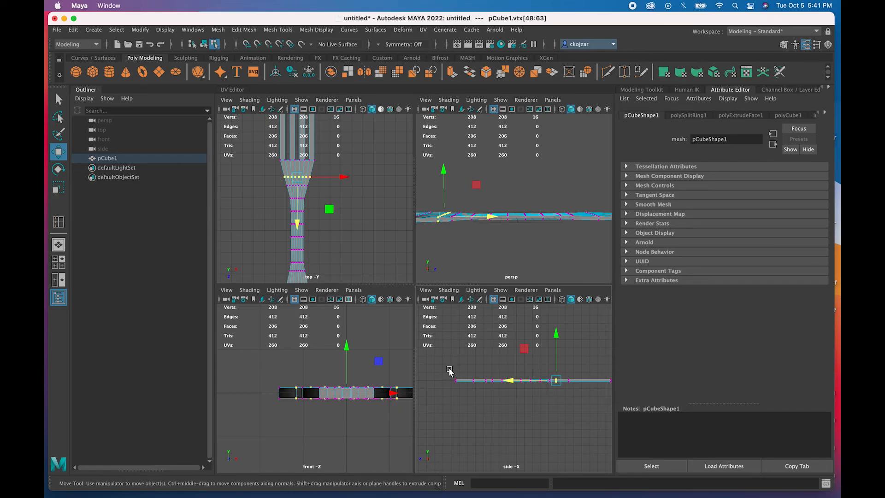
pyautogui.moveTo(453, 373); pyautogui.dragTo(494, 399)
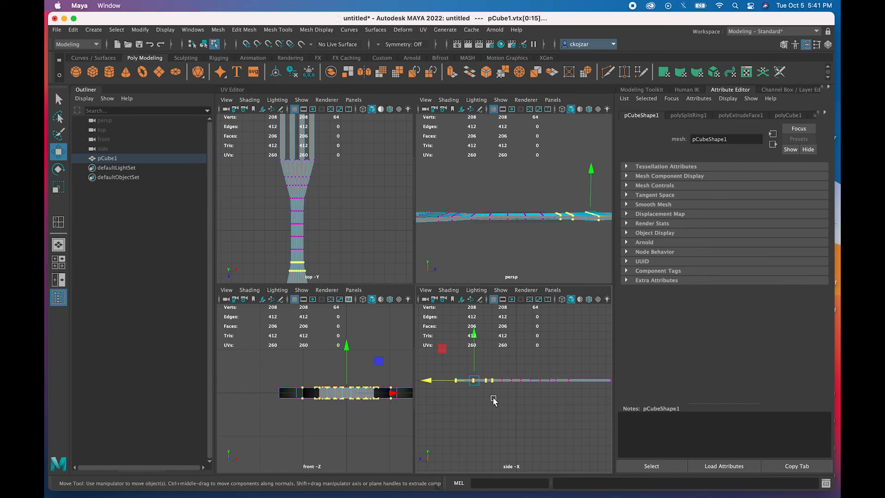
pyautogui.keyDown('shift'); pyautogui.moveTo(562, 369); pyautogui.dragTo(613, 395); pyautogui.keyUp('shift')
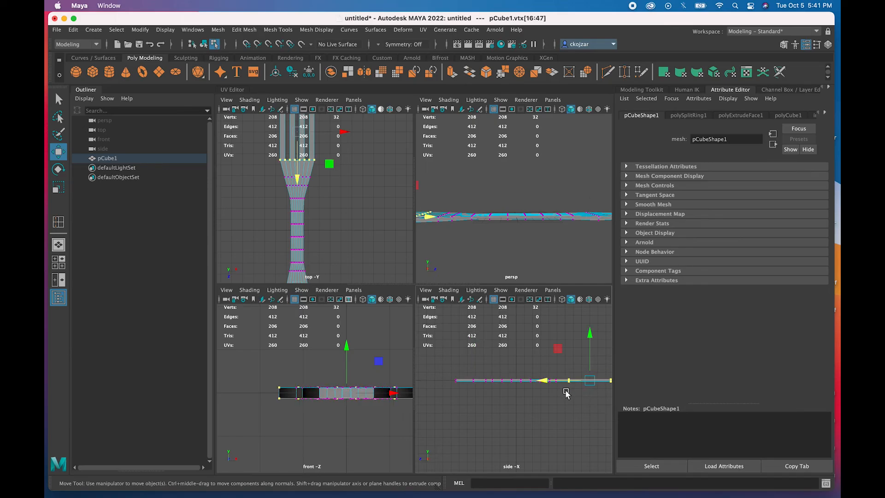
pyautogui.press('q')
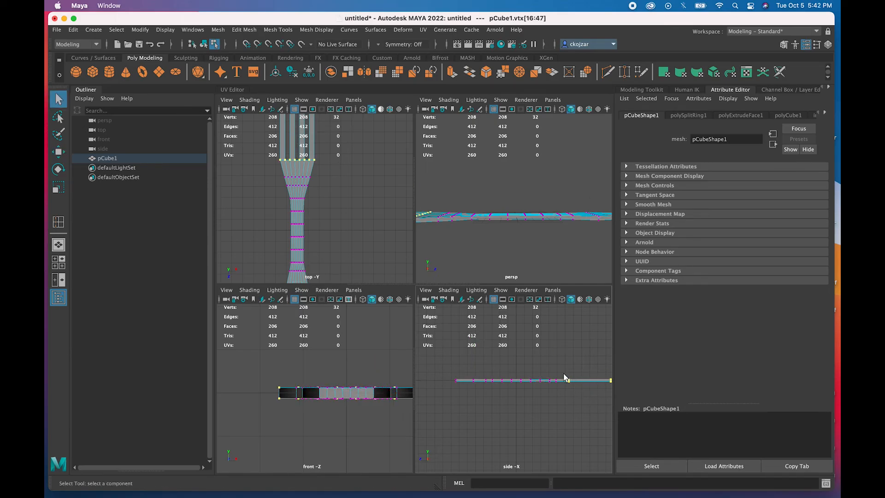
# - Return to object mode and frame the fork profile in the side view
pyautogui.moveTo(579, 381); pyautogui.dragTo(615, 215, button='right')
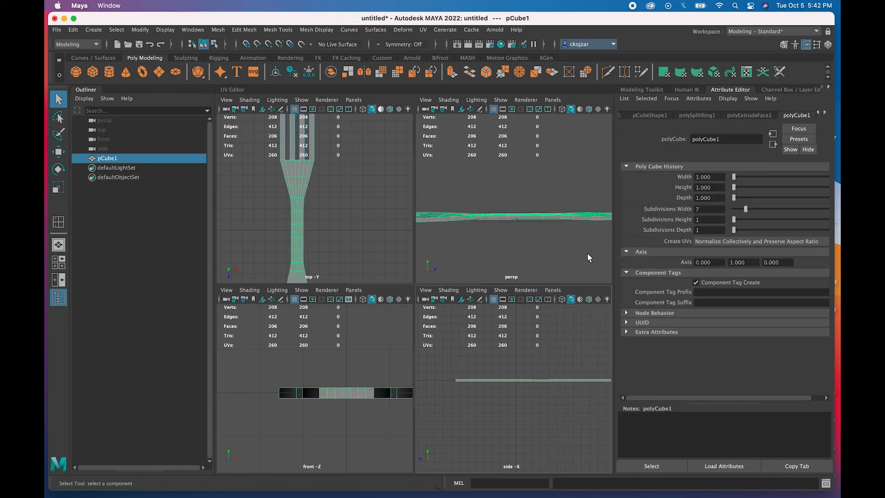
pyautogui.keyDown('alt'); pyautogui.moveTo(585, 379); pyautogui.dragTo(515, 407, button='middle'); pyautogui.keyUp('alt')
pyautogui.scroll(4, 545, 391)
pyautogui.scroll(-3, 516, 407)
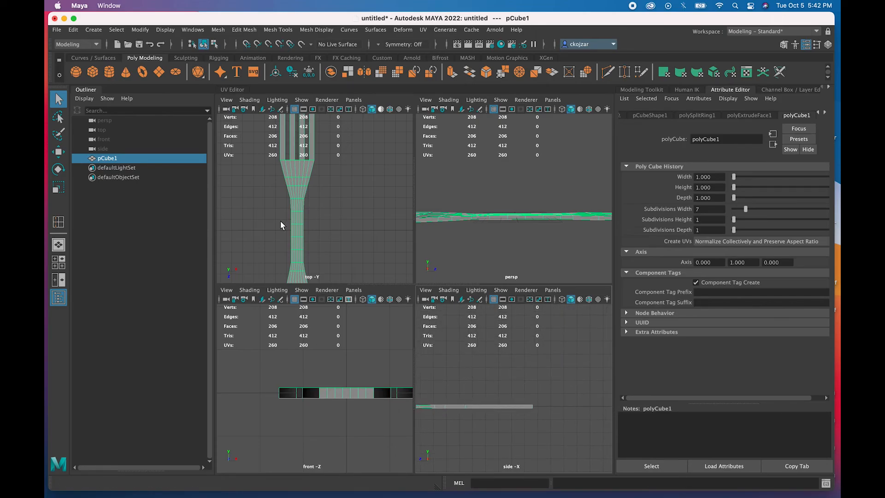
pyautogui.scroll(-3, 281, 220)
pyautogui.scroll(2, 282, 218)
pyautogui.scroll(4, 301, 200)
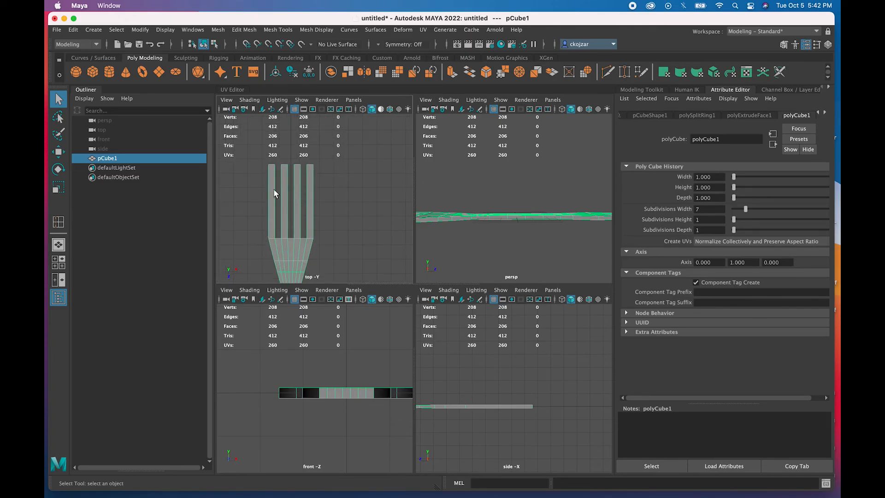
# - Insert five evenly spaced edge loops into the fork using Insert Edge Loop set to 5
pyautogui.click(272, 31)
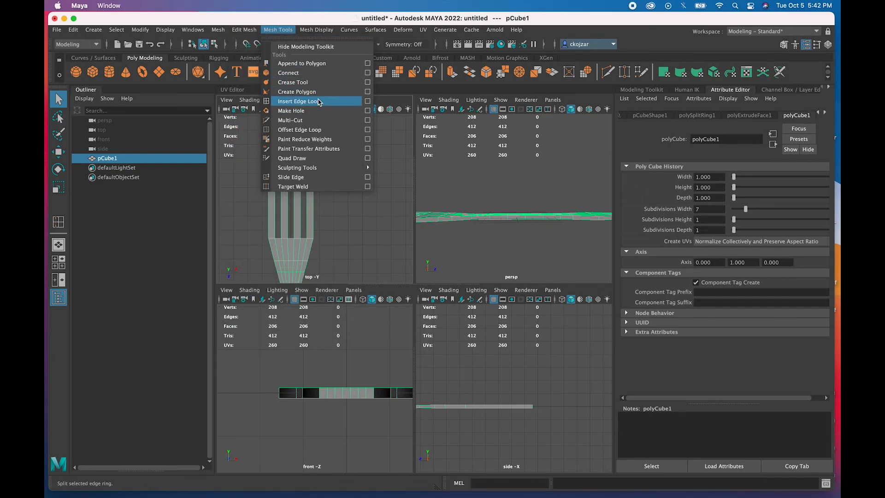
pyautogui.click(362, 102)
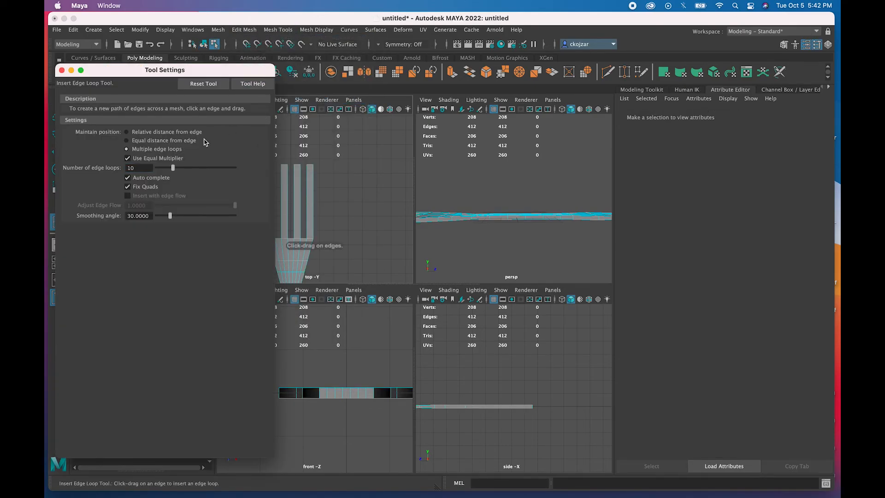
pyautogui.press('BackSpace')
pyautogui.press('BackSpace')
pyautogui.write('5')
pyautogui.click(312, 199)
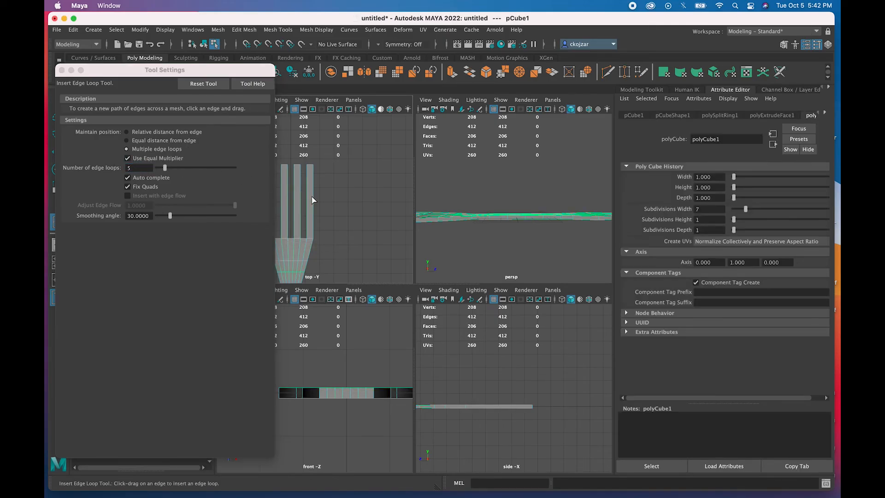
pyautogui.moveTo(312, 200); pyautogui.dragTo(312, 179, button='right')
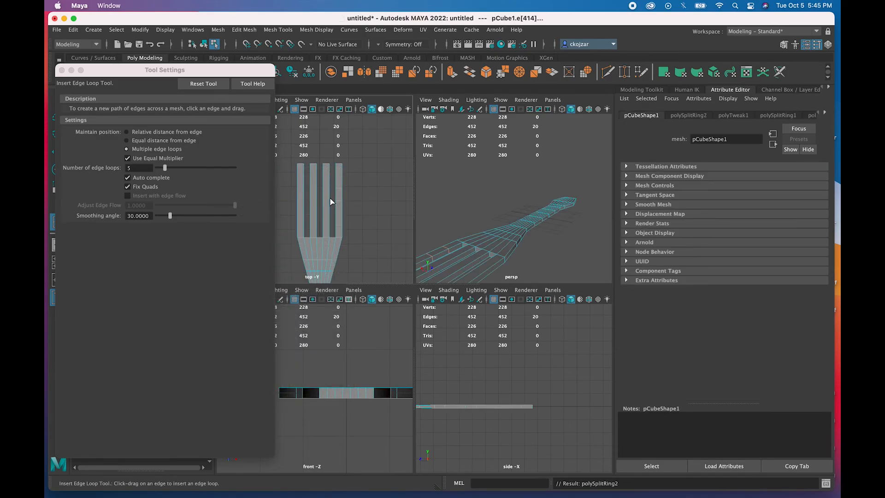
pyautogui.click(331, 202)
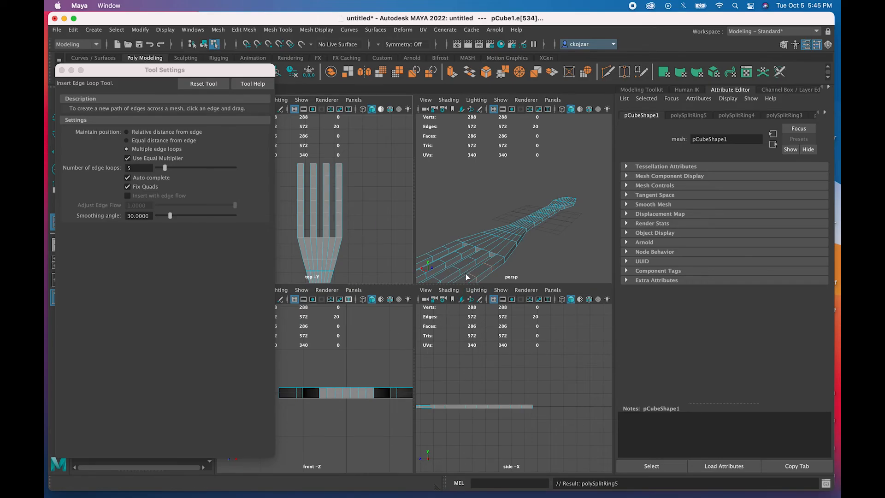
pyautogui.click(61, 71)
# - Frame the whole fork, select it and enter vertex mode
pyautogui.keyDown('alt'); pyautogui.moveTo(360, 255); pyautogui.dragTo(349, 249); pyautogui.keyUp('alt')
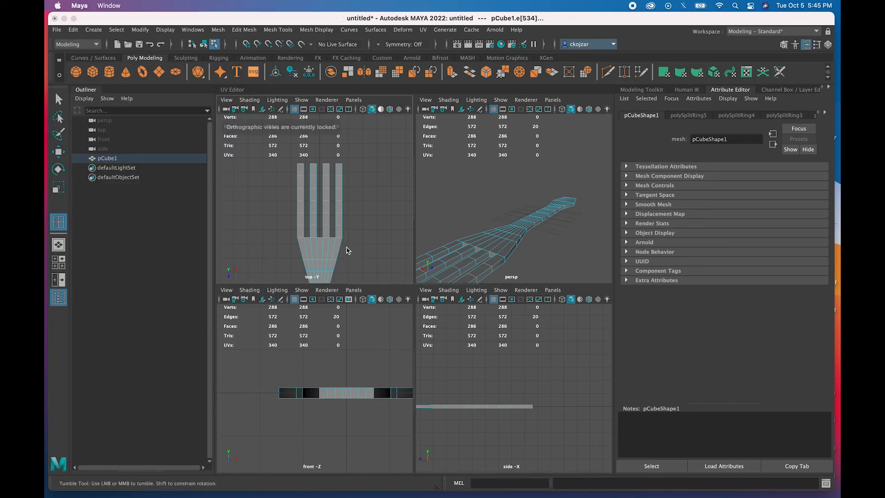
pyautogui.scroll(3, 447, 404)
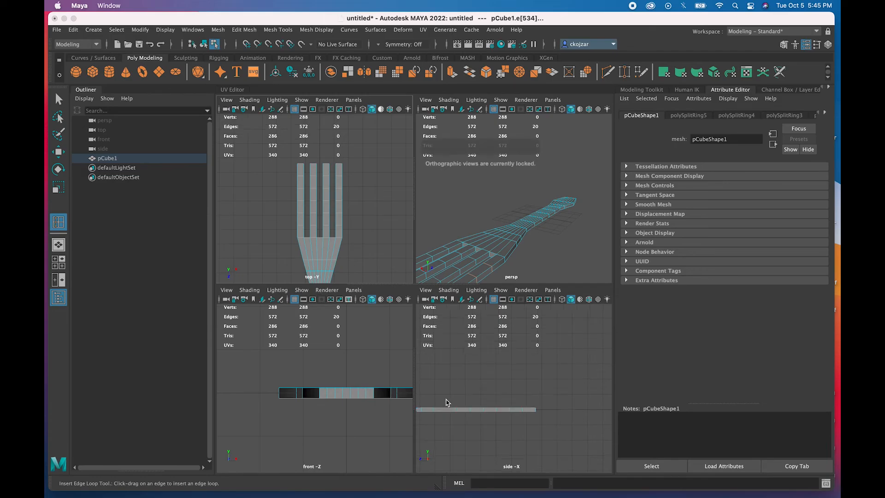
pyautogui.keyDown('alt'); pyautogui.moveTo(461, 409); pyautogui.dragTo(502, 387, button='middle'); pyautogui.keyUp('alt')
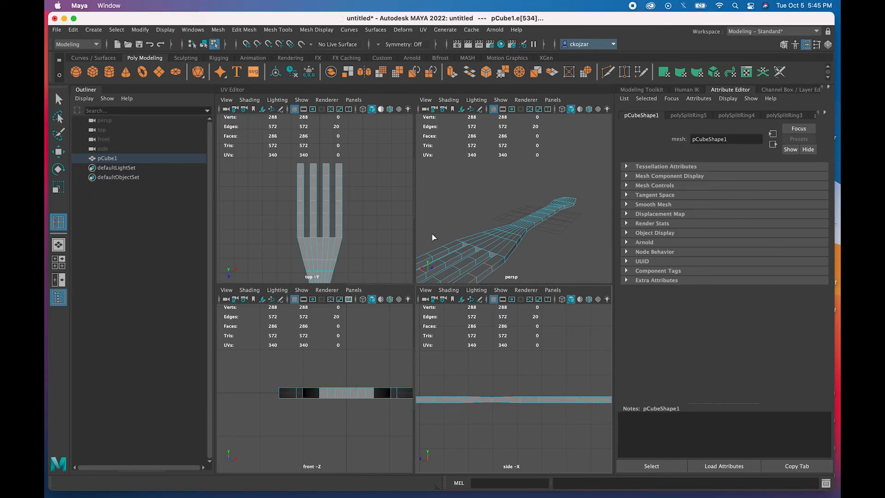
pyautogui.click(465, 277)
pyautogui.moveTo(468, 271); pyautogui.dragTo(433, 228, button='right')
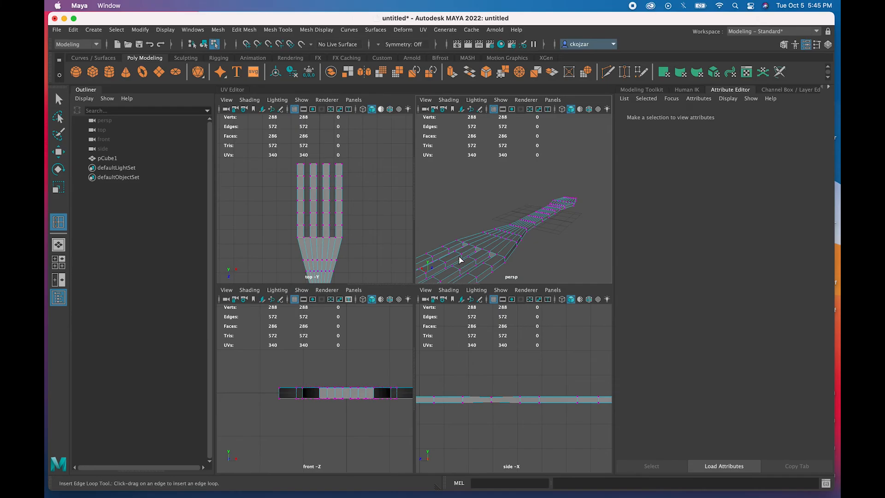
pyautogui.click(449, 270)
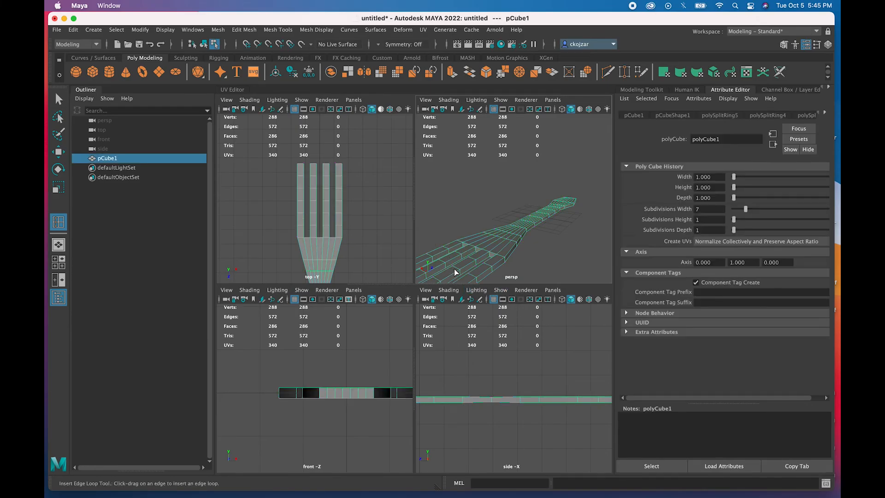
pyautogui.scroll(-4, 454, 269)
pyautogui.scroll(-3, 514, 386)
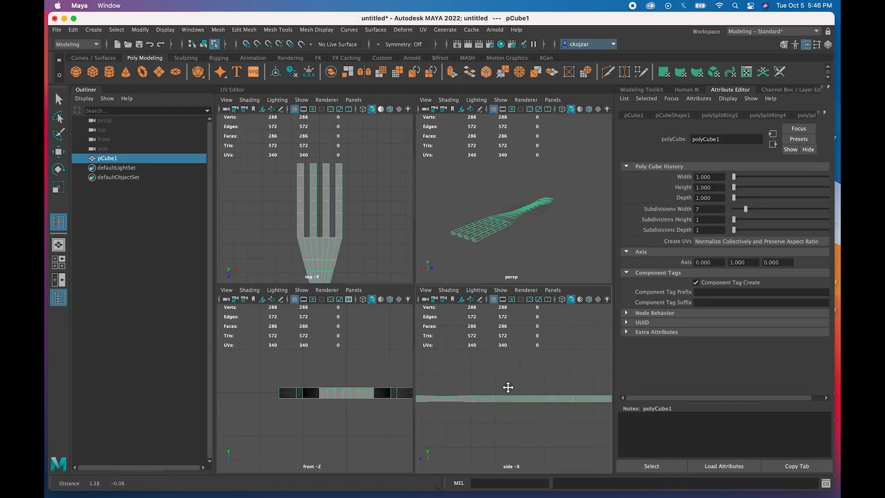
# - Marquee-select all 96 vertices of the four prongs in the top view
pyautogui.press('q')
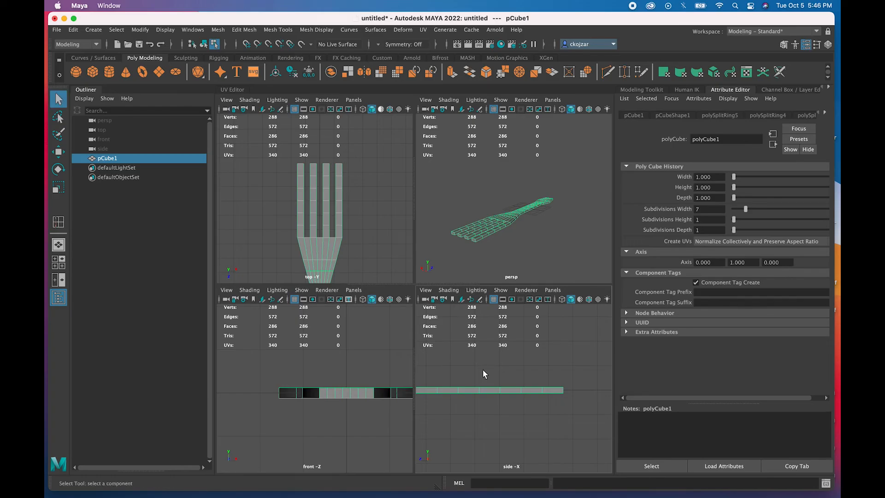
pyautogui.moveTo(455, 225); pyautogui.dragTo(431, 226, button='right')
pyautogui.moveTo(443, 224); pyautogui.dragTo(491, 262)
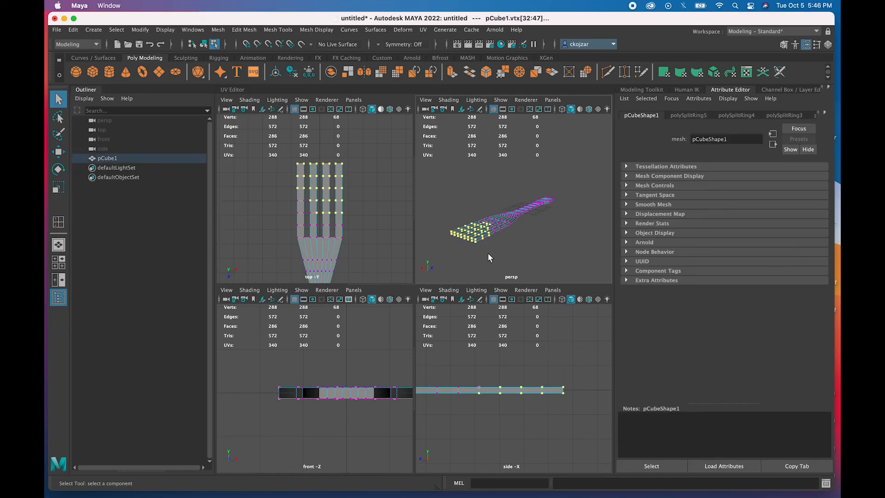
pyautogui.click(359, 217)
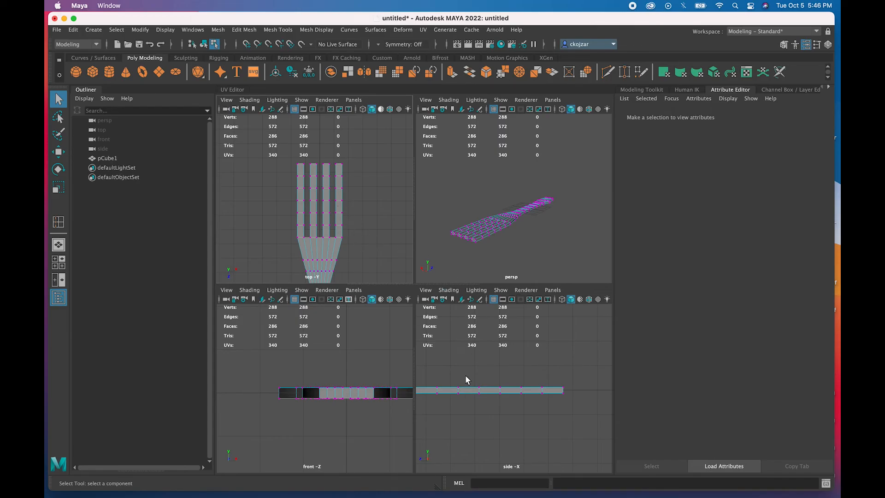
pyautogui.scroll(-10, 466, 375)
pyautogui.scroll(5, 463, 375)
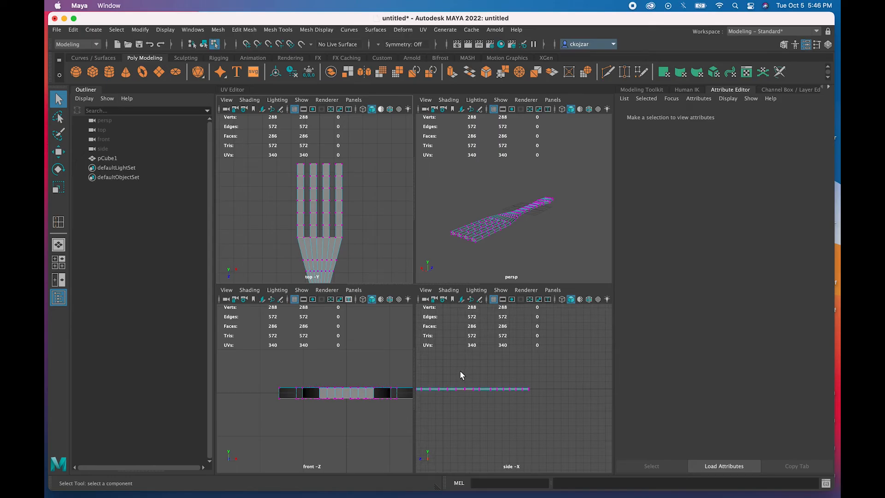
pyautogui.moveTo(350, 159); pyautogui.dragTo(279, 226)
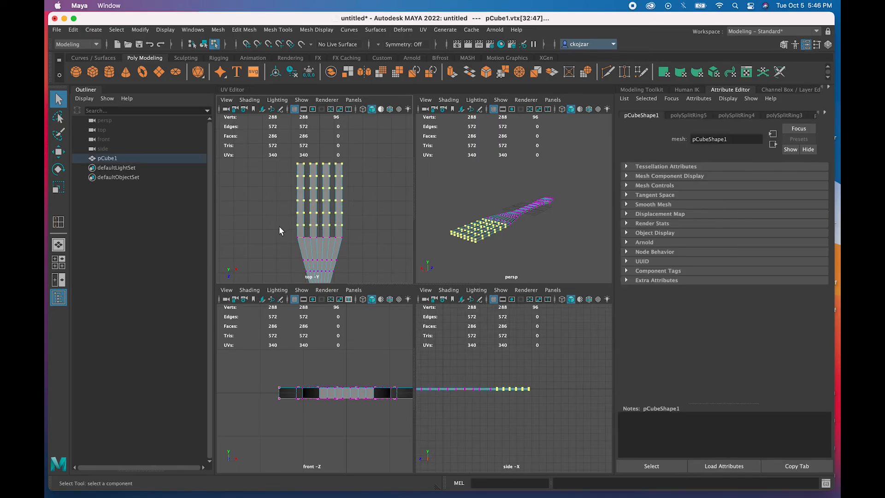
# - Raise the prong vertices on Y, then lower successive prong-end columns to curve the head
pyautogui.click(59, 151)
pyautogui.moveTo(515, 344); pyautogui.dragTo(513, 337)
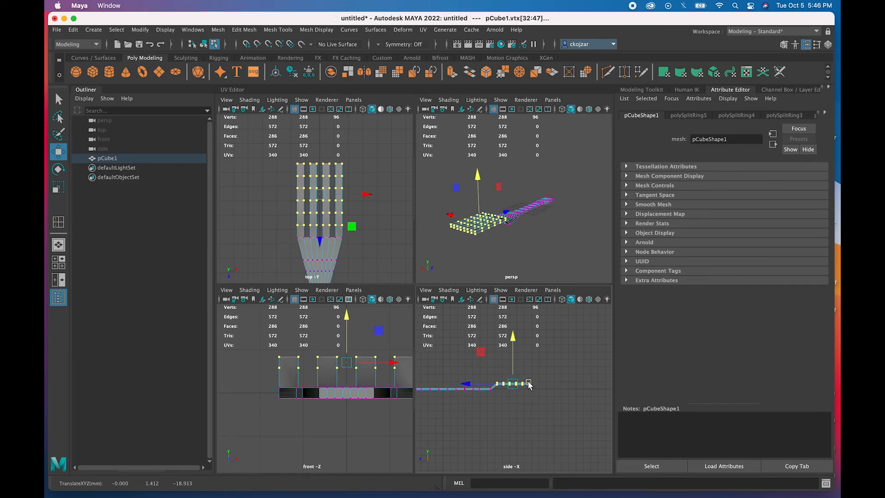
pyautogui.scroll(5, 519, 403)
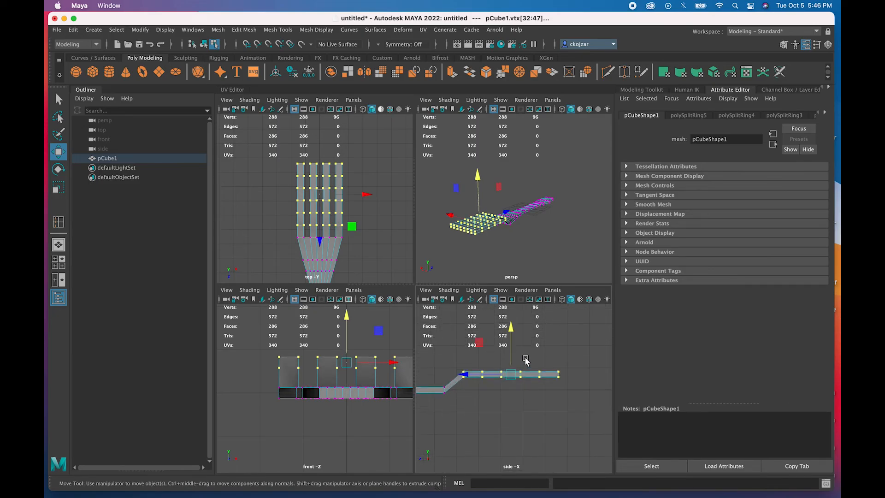
pyautogui.moveTo(529, 361); pyautogui.dragTo(550, 388)
pyautogui.click(538, 332)
pyautogui.moveTo(538, 331); pyautogui.dragTo(506, 388)
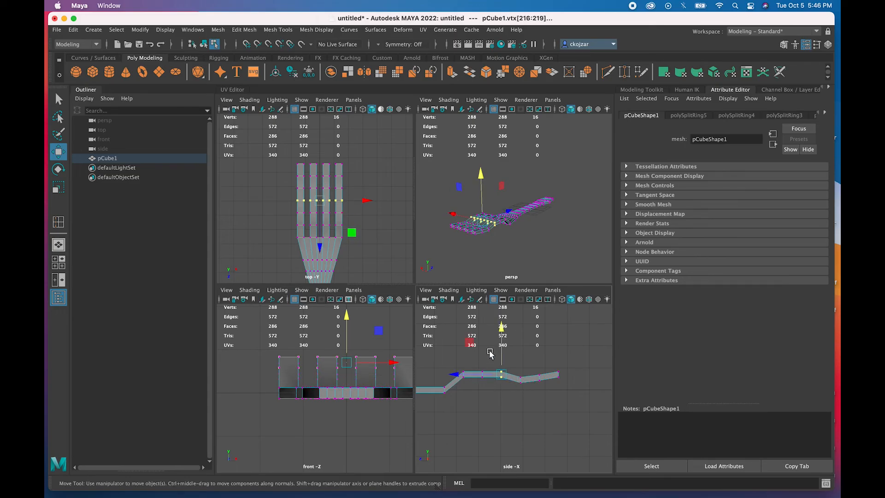
pyautogui.moveTo(502, 327); pyautogui.dragTo(493, 389)
pyautogui.moveTo(482, 327); pyautogui.dragTo(457, 386)
pyautogui.moveTo(463, 332); pyautogui.dragTo(463, 346)
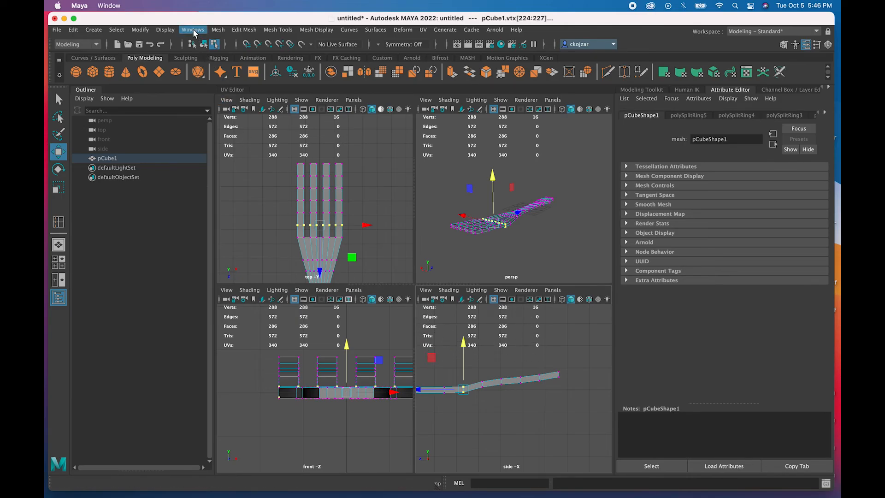
pyautogui.click(166, 31)
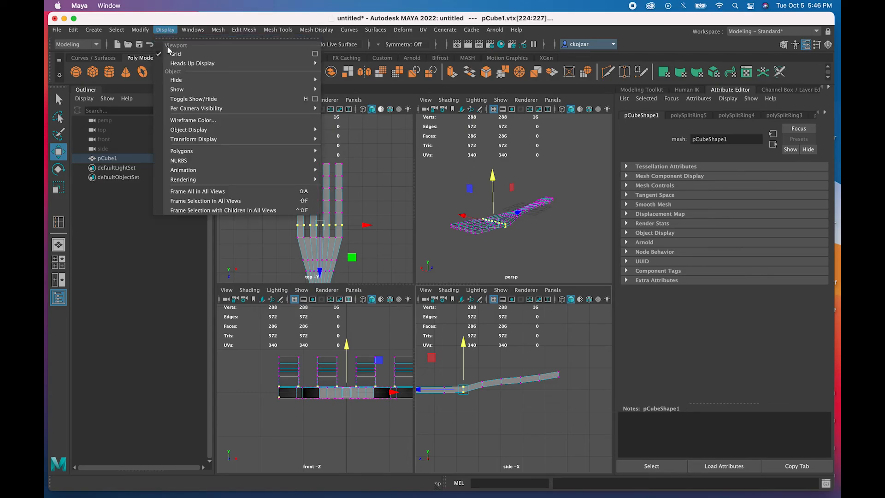
pyautogui.moveTo(204, 86)
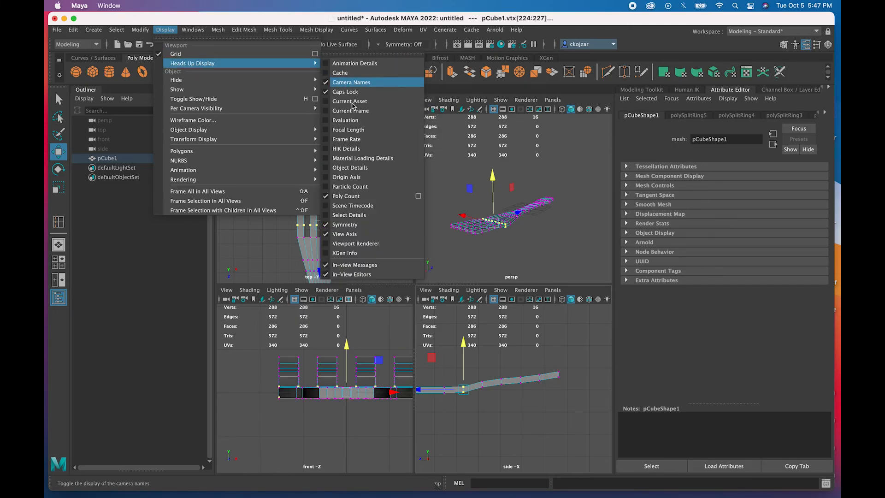
pyautogui.click(327, 198)
pyautogui.click(166, 30)
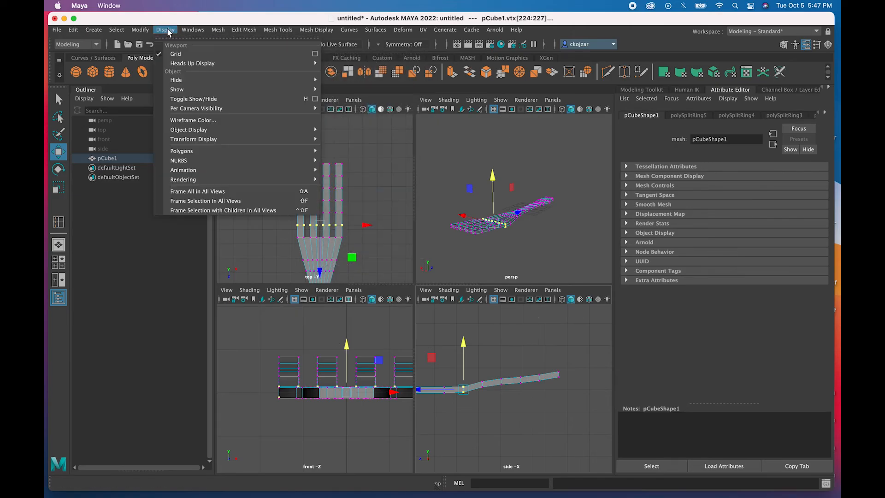
pyautogui.moveTo(189, 63)
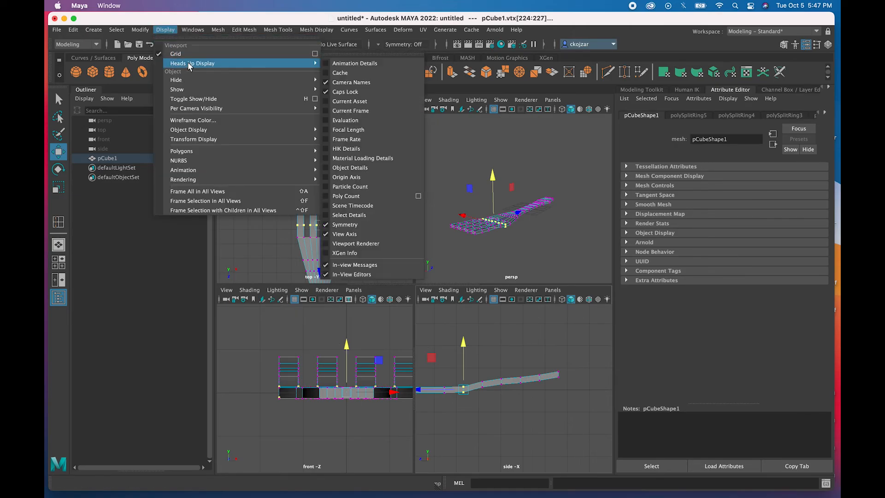
pyautogui.click(328, 197)
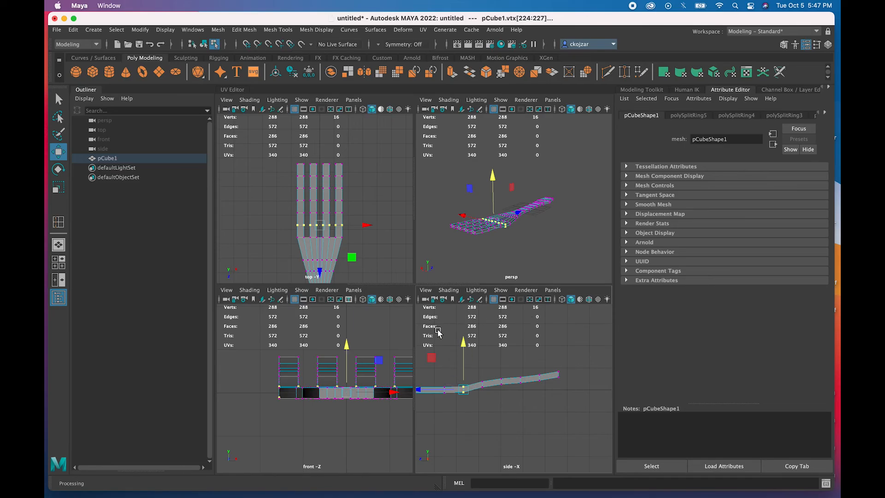
# - Raise the first handle vertex rows, including vtx[64:79], and slide the bend row lengthwise
pyautogui.keyDown('alt'); pyautogui.moveTo(449, 356); pyautogui.dragTo(521, 351, button='middle'); pyautogui.keyUp('alt')
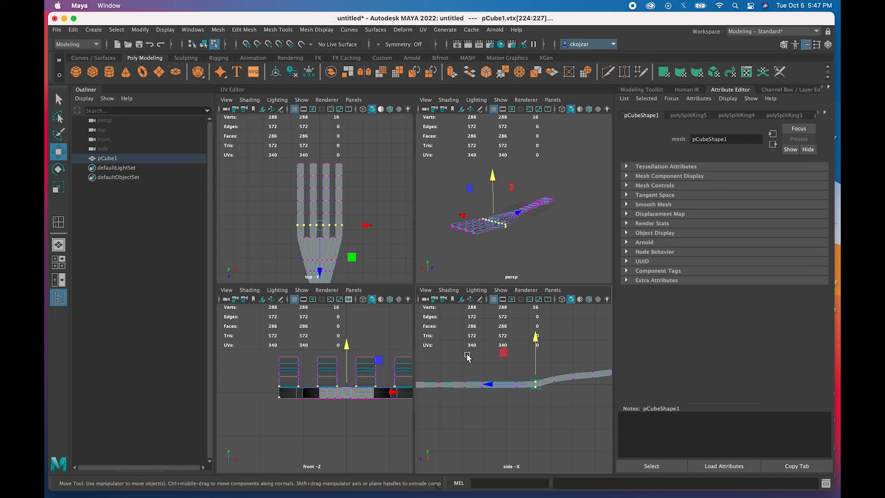
pyautogui.scroll(5, 475, 365)
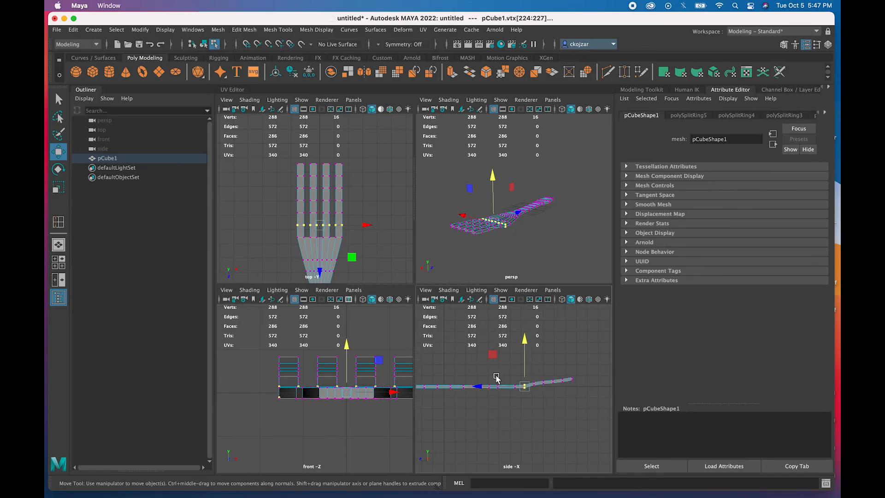
pyautogui.moveTo(488, 374); pyautogui.dragTo(508, 404)
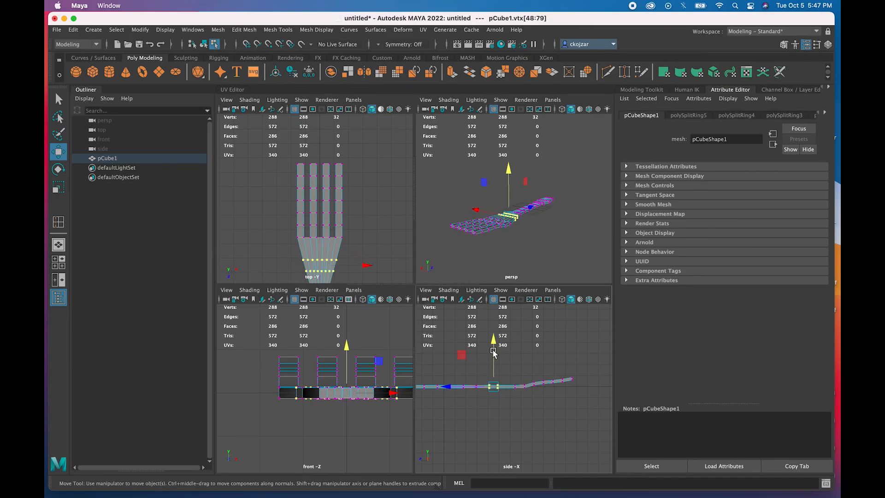
pyautogui.moveTo(493, 344); pyautogui.dragTo(494, 337)
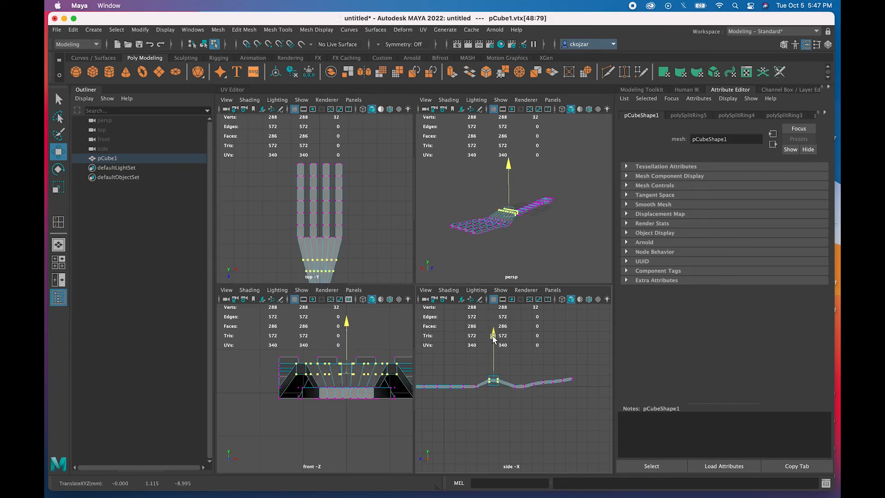
pyautogui.moveTo(472, 374); pyautogui.dragTo(480, 395)
pyautogui.moveTo(476, 342); pyautogui.dragTo(477, 339)
pyautogui.moveTo(485, 370); pyautogui.dragTo(492, 387)
pyautogui.scroll(4, 490, 385)
pyautogui.moveTo(474, 328); pyautogui.dragTo(474, 329)
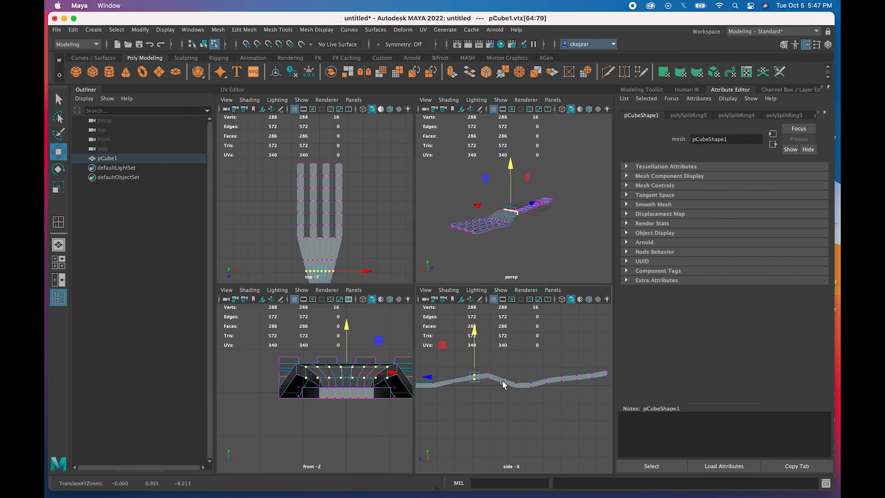
pyautogui.moveTo(488, 362); pyautogui.dragTo(497, 388)
pyautogui.moveTo(443, 376); pyautogui.dragTo(446, 376)
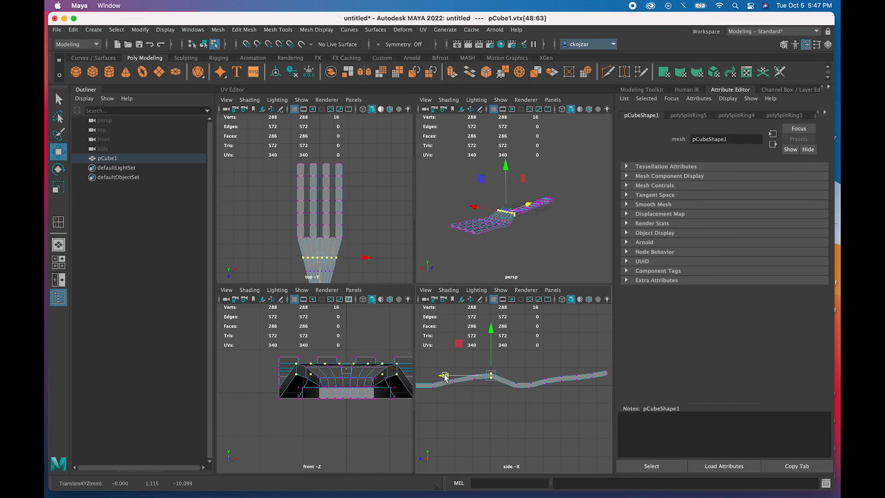
pyautogui.keyDown('alt'); pyautogui.moveTo(460, 410); pyautogui.dragTo(465, 410); pyautogui.keyUp('alt')
# - Raise and lower the remaining handle rows through vtx[192:207], lifting the end row to about Y 1.86
pyautogui.keyDown('alt'); pyautogui.moveTo(474, 399); pyautogui.dragTo(511, 390, button='middle'); pyautogui.keyUp('alt')
pyautogui.scroll(-3, 494, 384)
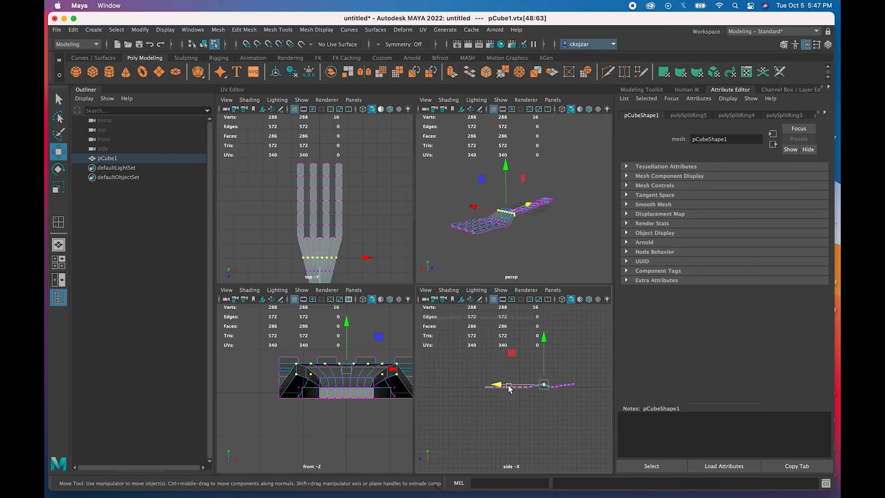
pyautogui.scroll(4, 508, 385)
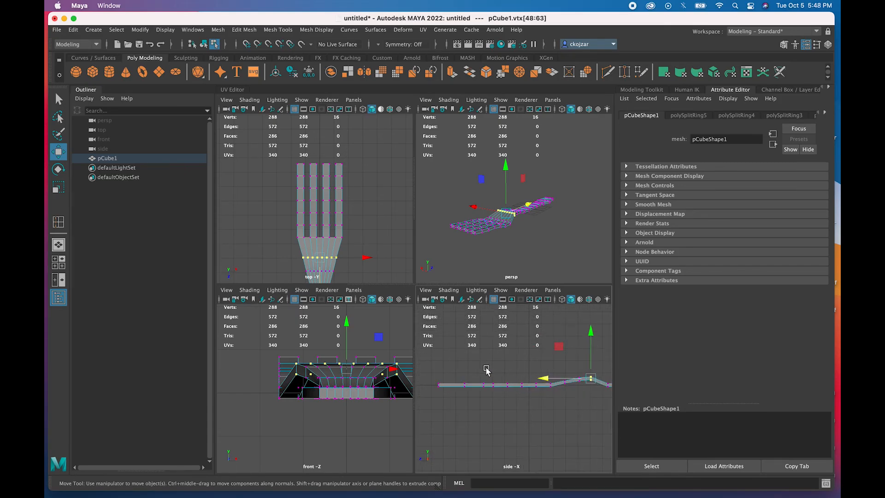
pyautogui.moveTo(511, 381); pyautogui.dragTo(524, 394)
pyautogui.moveTo(515, 339); pyautogui.dragTo(516, 340)
pyautogui.moveTo(497, 369); pyautogui.dragTo(511, 392)
pyautogui.moveTo(507, 338); pyautogui.dragTo(508, 341)
pyautogui.moveTo(477, 372); pyautogui.dragTo(487, 393)
pyautogui.moveTo(486, 337); pyautogui.dragTo(486, 333)
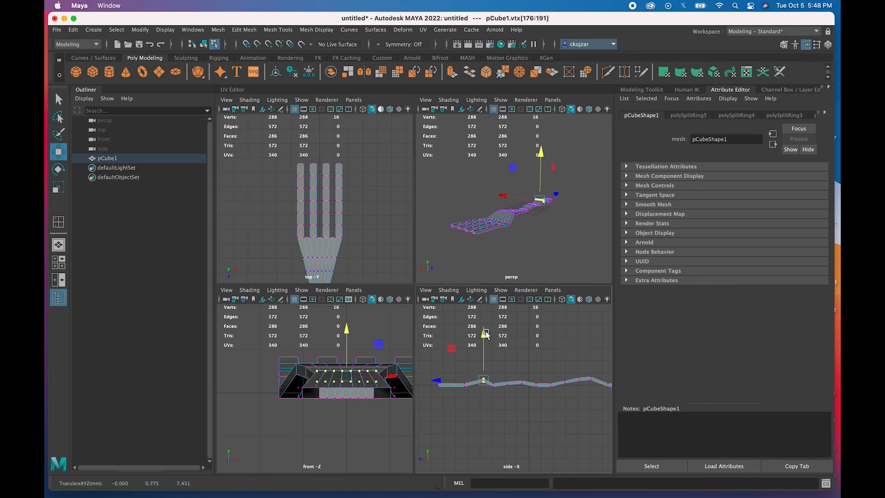
pyautogui.moveTo(460, 369); pyautogui.dragTo(476, 402)
pyautogui.moveTo(464, 341); pyautogui.dragTo(464, 334)
pyautogui.moveTo(434, 369); pyautogui.dragTo(447, 401)
pyautogui.moveTo(440, 337); pyautogui.dragTo(441, 327)
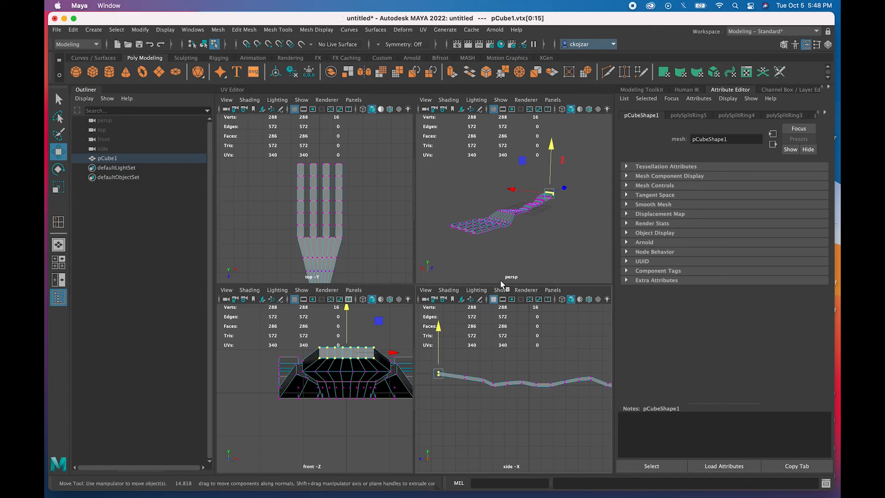
# - Lower one handle ring slightly, then raise ring vtx[176:191] and shift it along the handle
pyautogui.scroll(-4, 483, 381)
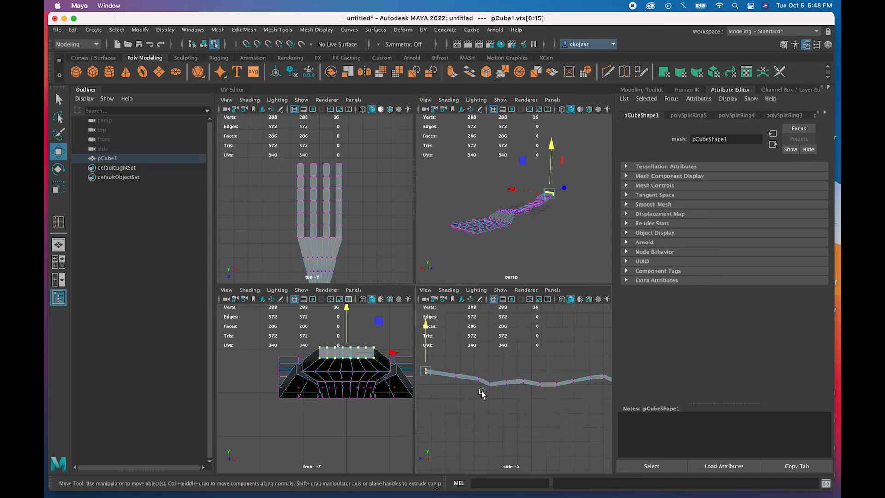
pyautogui.scroll(3, 485, 372)
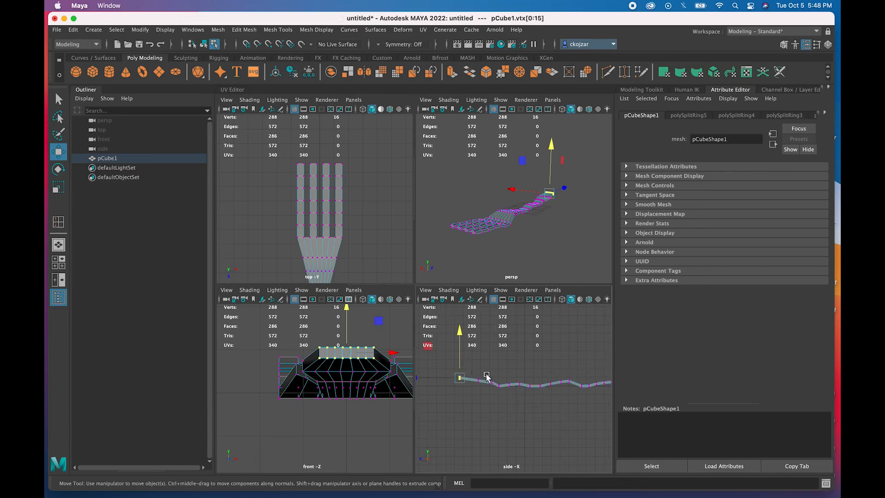
pyautogui.moveTo(508, 378); pyautogui.dragTo(526, 395)
pyautogui.moveTo(515, 338); pyautogui.dragTo(515, 340)
pyautogui.click(524, 372)
pyautogui.moveTo(524, 371); pyautogui.dragTo(517, 392)
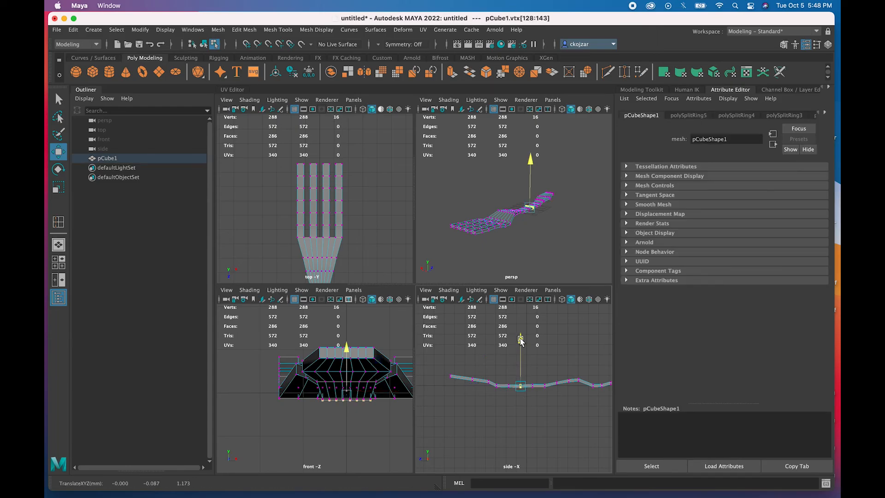
pyautogui.moveTo(488, 368); pyautogui.dragTo(492, 389)
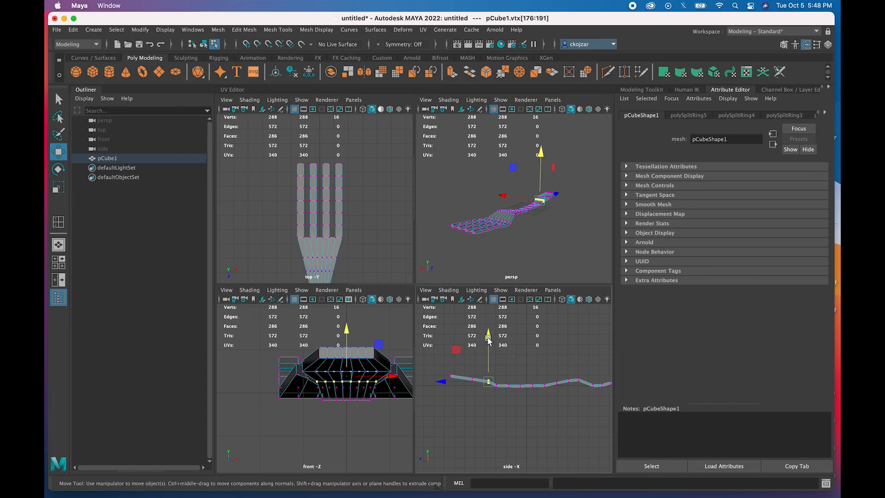
pyautogui.moveTo(491, 336); pyautogui.dragTo(490, 333)
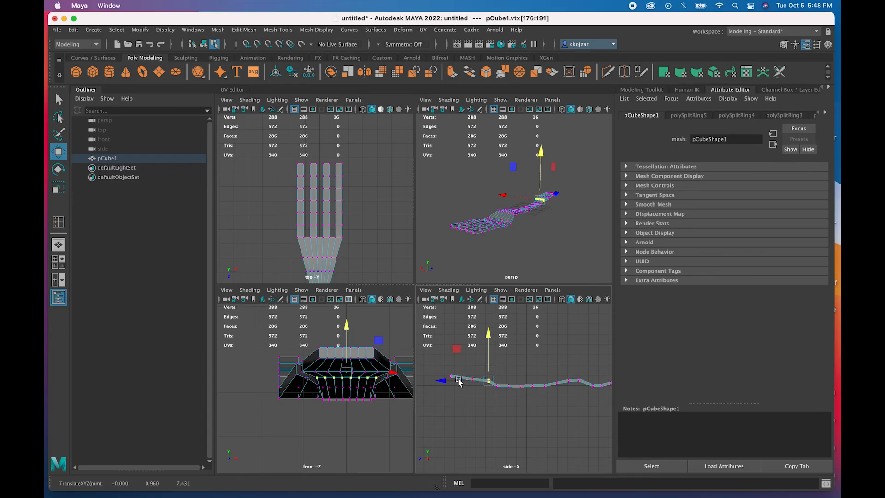
pyautogui.moveTo(442, 381); pyautogui.dragTo(437, 381)
pyautogui.moveTo(472, 278)
pyautogui.keyDown('alt'); pyautogui.mouseDown()
pyautogui.moveTo(509, 253)
pyautogui.moveTo(477, 258)
pyautogui.moveTo(476, 247)
pyautogui.moveTo(484, 253)
pyautogui.mouseUp(); pyautogui.keyUp('alt')
# - Lower the handle end row and push it further out to about Y 1.49, Z 17.67
pyautogui.moveTo(449, 367); pyautogui.dragTo(455, 394)
pyautogui.moveTo(450, 330); pyautogui.dragTo(451, 335)
pyautogui.moveTo(476, 386); pyautogui.dragTo(424, 378)
pyautogui.keyDown('alt'); pyautogui.moveTo(521, 248); pyautogui.dragTo(508, 268); pyautogui.keyUp('alt')
pyautogui.moveTo(451, 370); pyautogui.dragTo(452, 389)
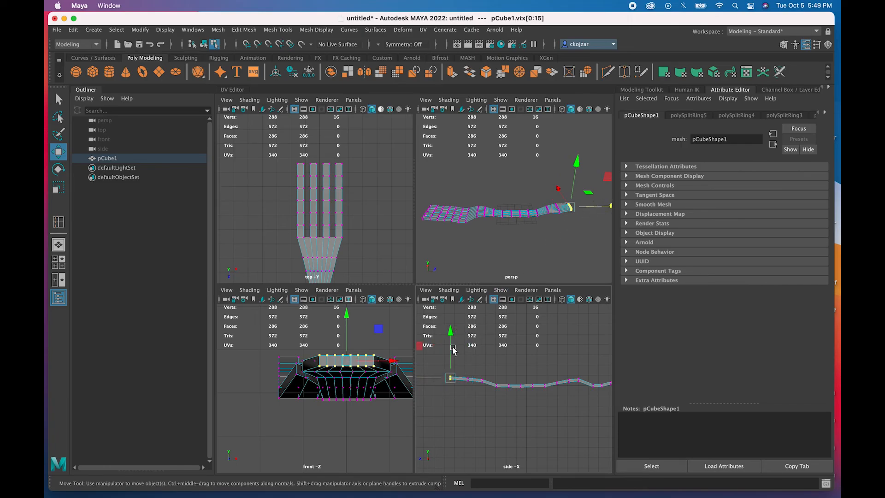
pyautogui.moveTo(439, 374); pyautogui.dragTo(460, 379)
pyautogui.keyDown('alt'); pyautogui.moveTo(524, 245); pyautogui.dragTo(545, 223); pyautogui.keyUp('alt')
pyautogui.keyDown('alt'); pyautogui.moveTo(568, 362); pyautogui.dragTo(456, 350, button='middle'); pyautogui.keyUp('alt')
# - Raise the vtx[48:63] ring near the prong base to about Y 0.84
pyautogui.moveTo(538, 366); pyautogui.dragTo(541, 371)
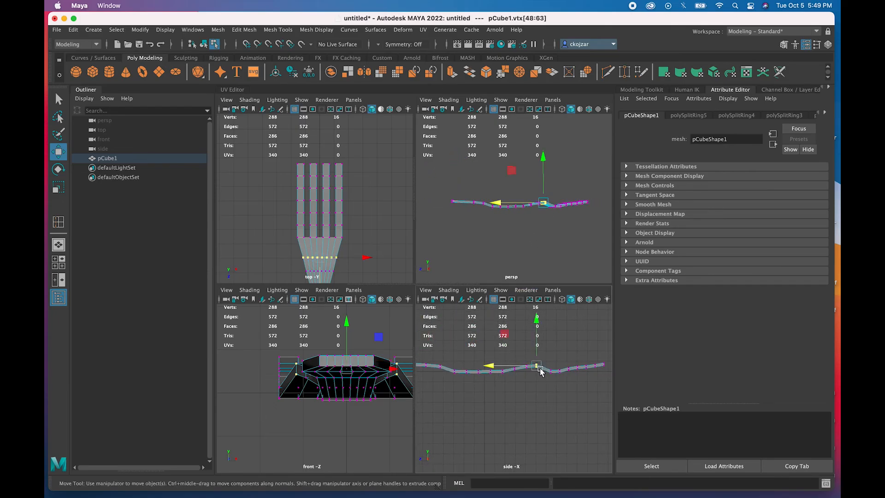
pyautogui.moveTo(536, 323); pyautogui.dragTo(536, 319)
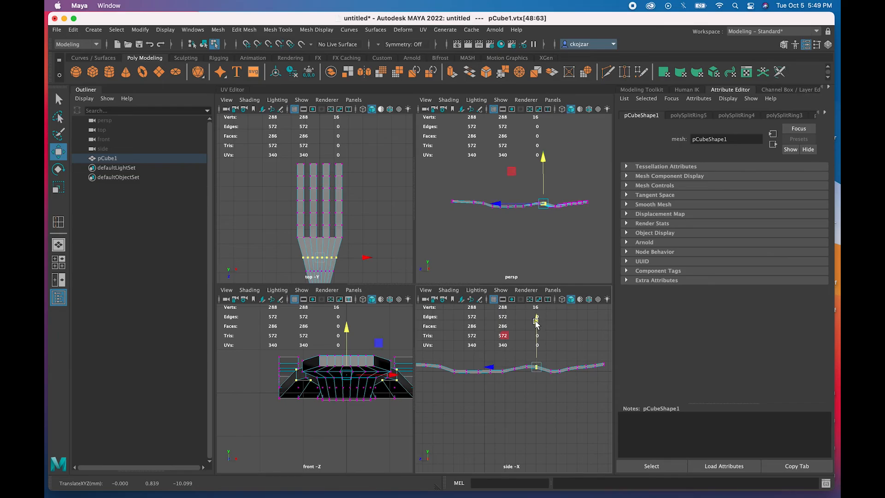
pyautogui.scroll(-2, 523, 365)
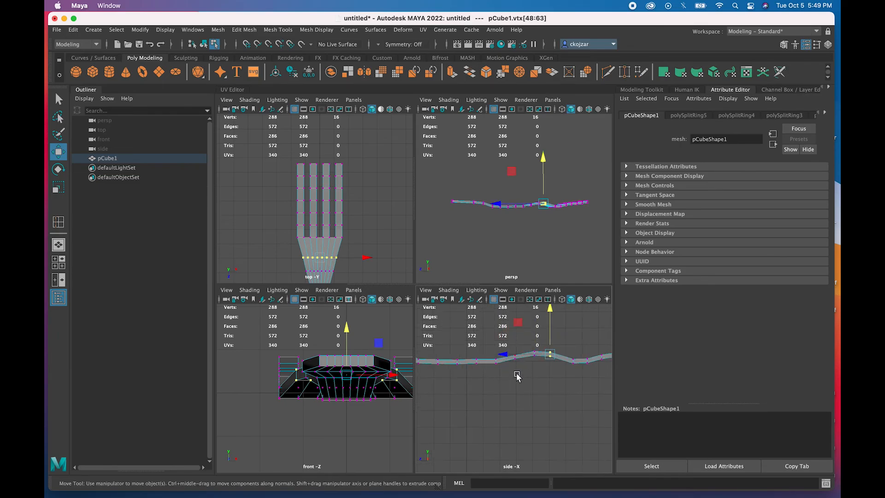
pyautogui.scroll(-2, 516, 376)
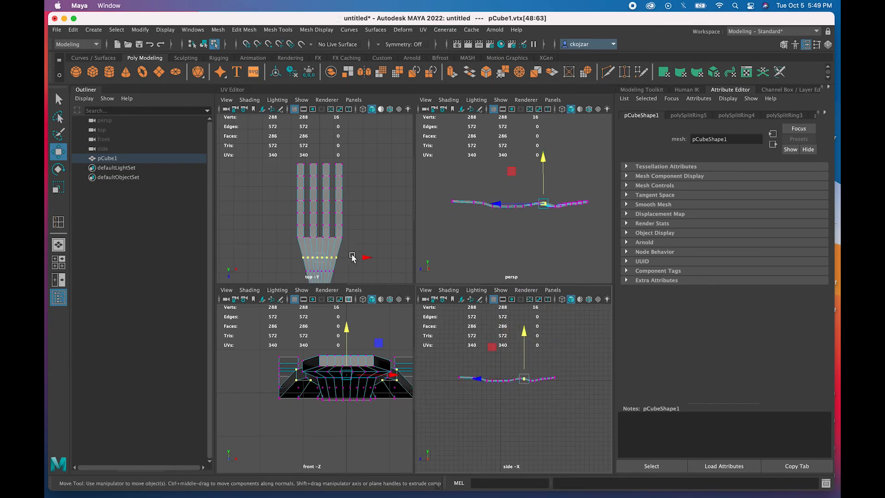
# - Select the leftmost prong's vertex column in the top view and move it outward to the left
pyautogui.scroll(2, 317, 195)
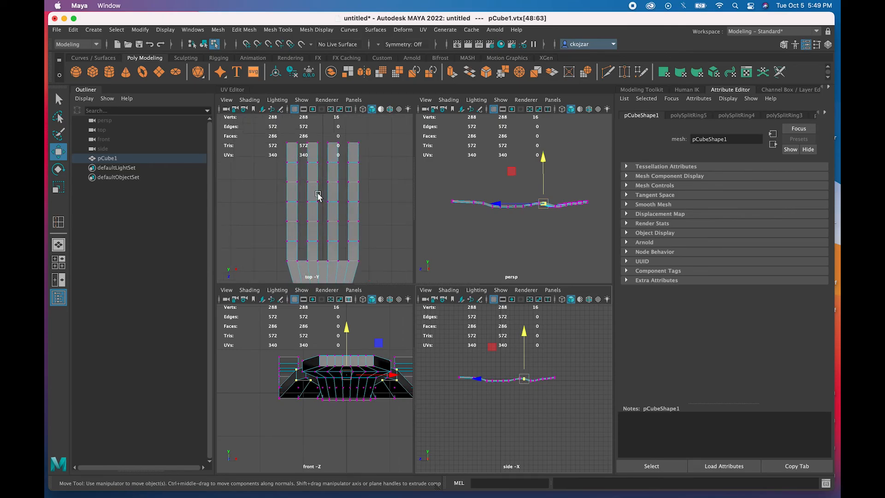
pyautogui.scroll(-4, 318, 196)
pyautogui.scroll(4, 318, 195)
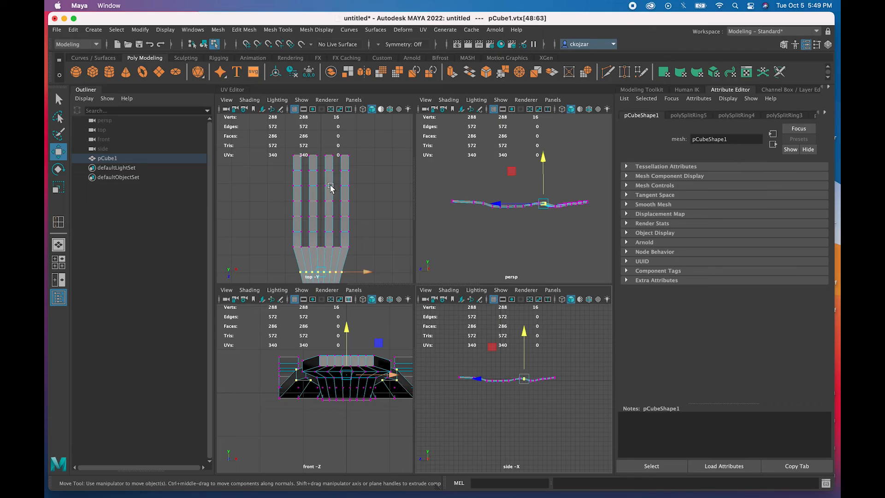
pyautogui.keyDown('alt'); pyautogui.moveTo(336, 183); pyautogui.dragTo(329, 213, button='middle'); pyautogui.keyUp('alt')
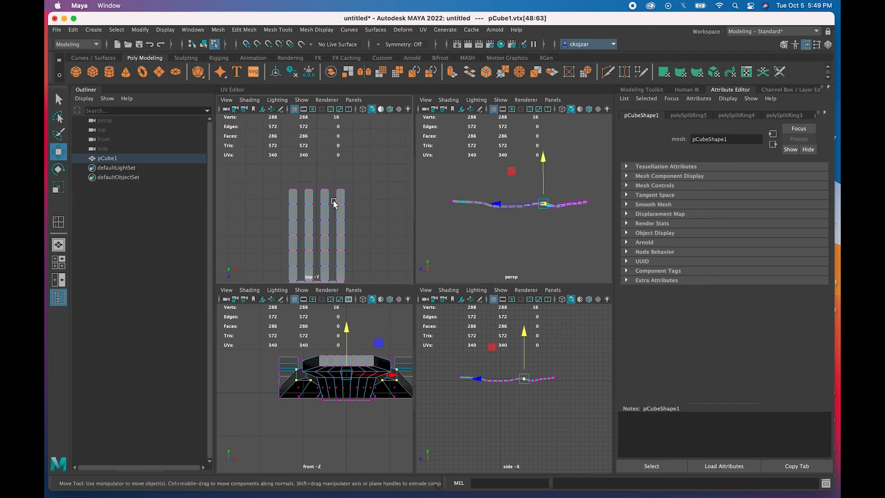
pyautogui.keyDown('alt'); pyautogui.moveTo(334, 203); pyautogui.dragTo(331, 178, button='middle'); pyautogui.keyUp('alt')
pyautogui.scroll(1, 331, 183)
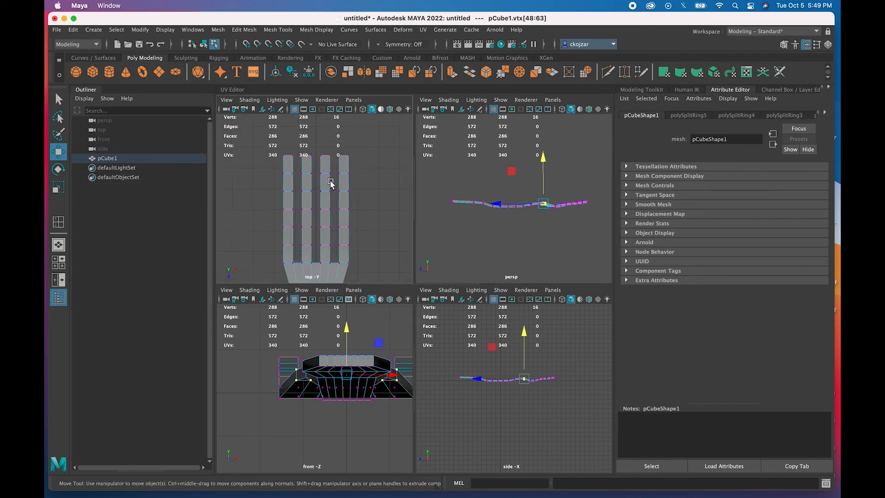
pyautogui.moveTo(335, 167); pyautogui.dragTo(348, 264)
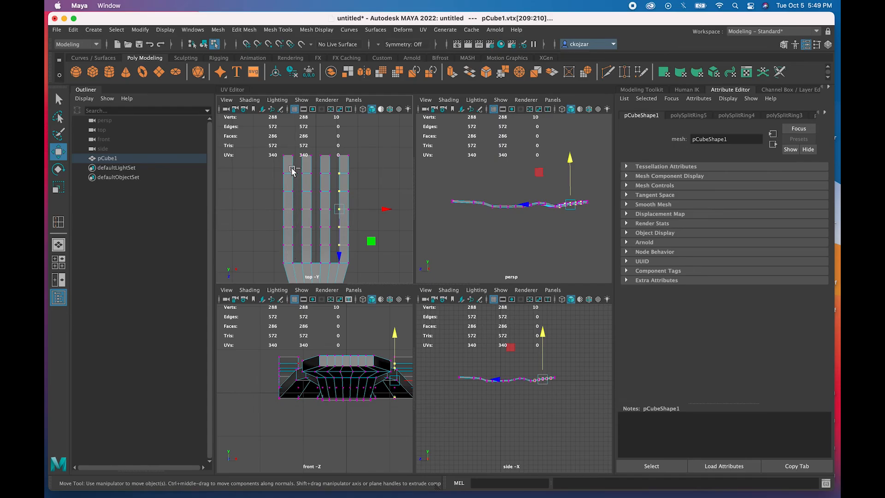
pyautogui.click(293, 243)
pyautogui.keyDown('ctrl'); pyautogui.moveTo(296, 169); pyautogui.dragTo(290, 252); pyautogui.keyUp('ctrl')
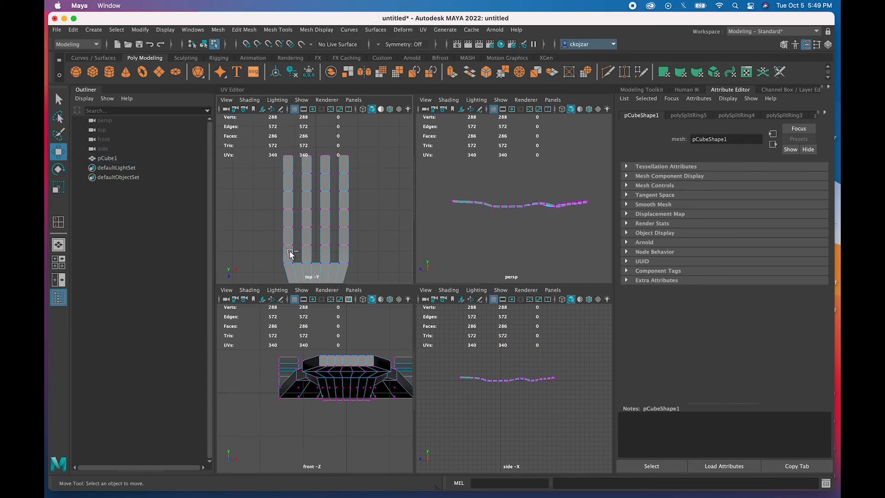
pyautogui.moveTo(296, 172); pyautogui.dragTo(291, 254)
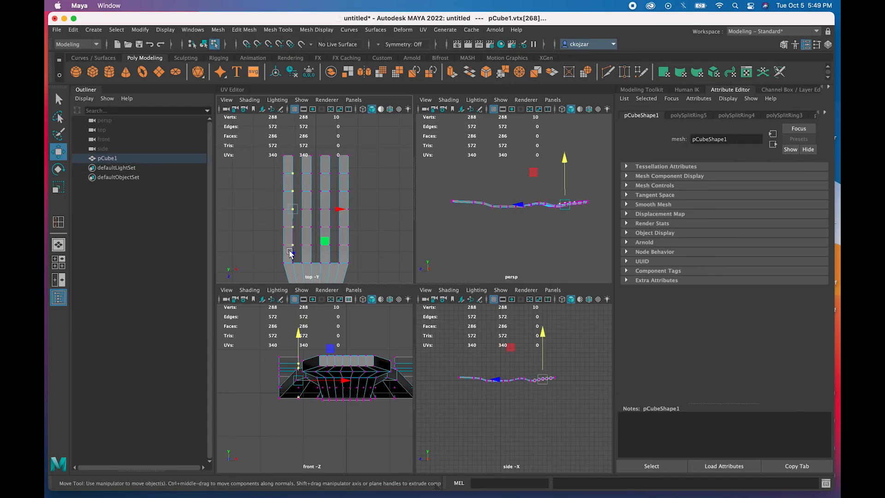
pyautogui.keyDown('ctrl'); pyautogui.moveTo(336, 172); pyautogui.dragTo(347, 179); pyautogui.keyUp('ctrl')
pyautogui.moveTo(340, 210); pyautogui.dragTo(337, 209)
# - Move the rightmost prong's vertices outward to the right, then reselect both outer prong columns
pyautogui.moveTo(335, 173); pyautogui.dragTo(347, 258)
pyautogui.moveTo(385, 212); pyautogui.dragTo(388, 211)
pyautogui.moveTo(335, 152); pyautogui.dragTo(390, 155)
pyautogui.moveTo(290, 154); pyautogui.dragTo(306, 252)
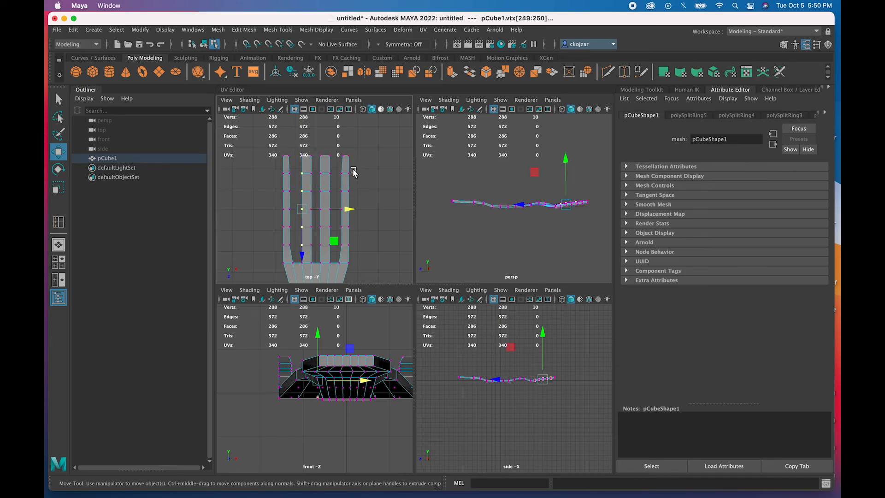
pyautogui.moveTo(351, 176); pyautogui.dragTo(349, 274)
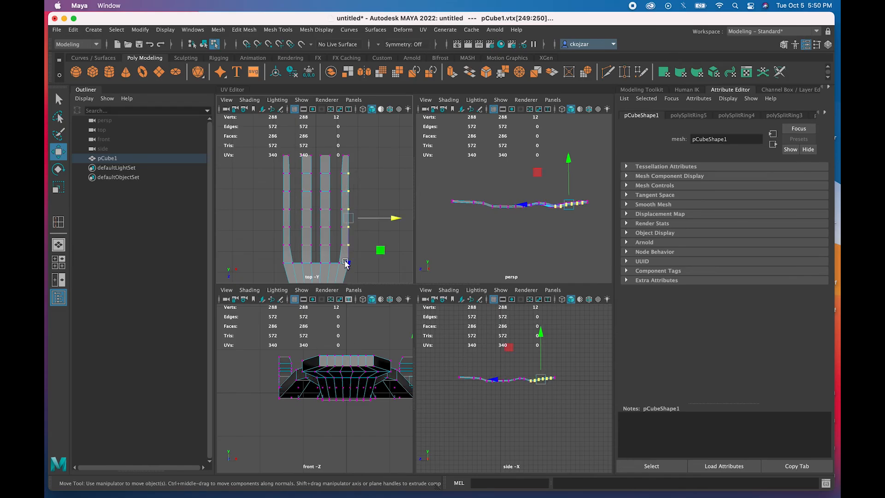
pyautogui.keyDown('ctrl'); pyautogui.moveTo(274, 169); pyautogui.dragTo(285, 257); pyautogui.keyUp('ctrl')
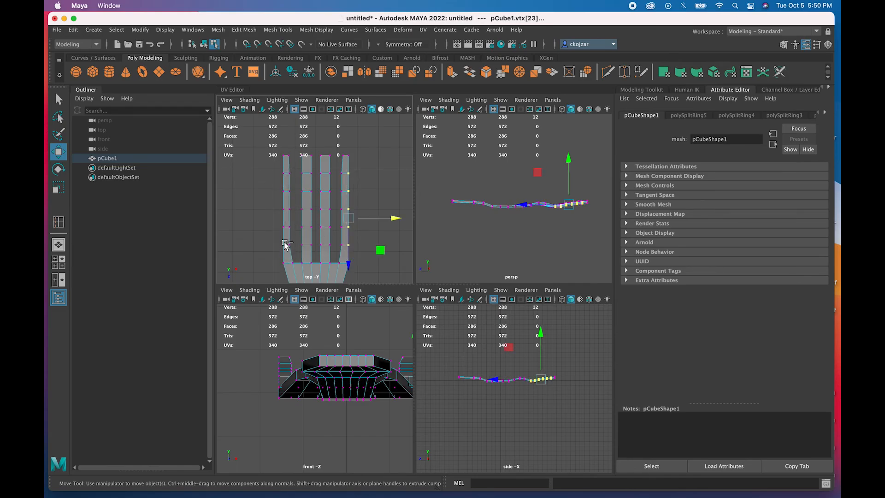
pyautogui.click(275, 183)
pyautogui.moveTo(276, 170); pyautogui.dragTo(285, 267)
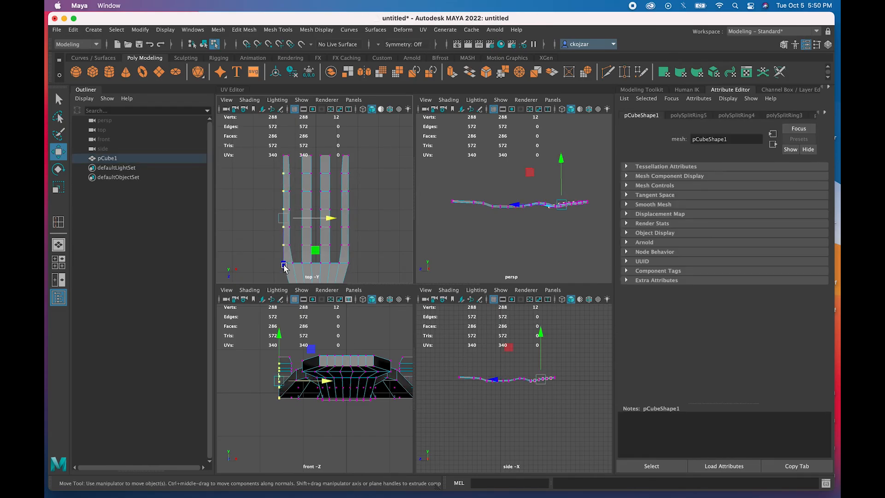
pyautogui.moveTo(354, 168); pyautogui.dragTo(346, 269)
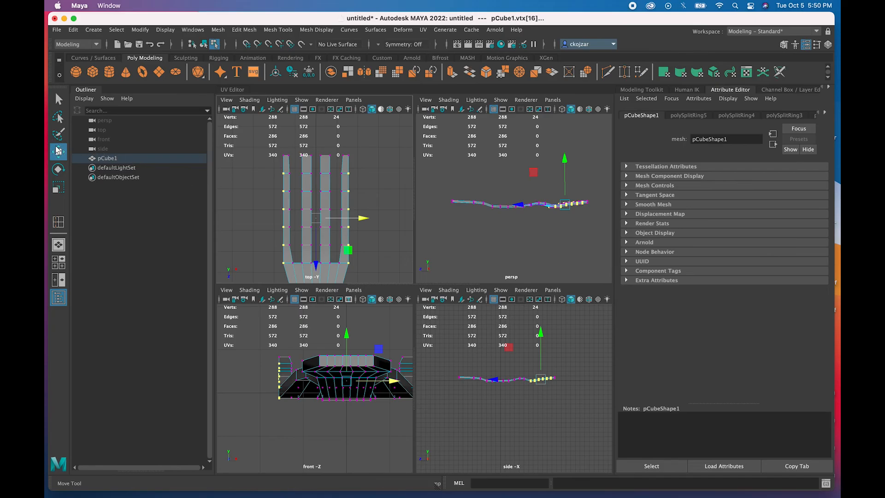
pyautogui.click(58, 187)
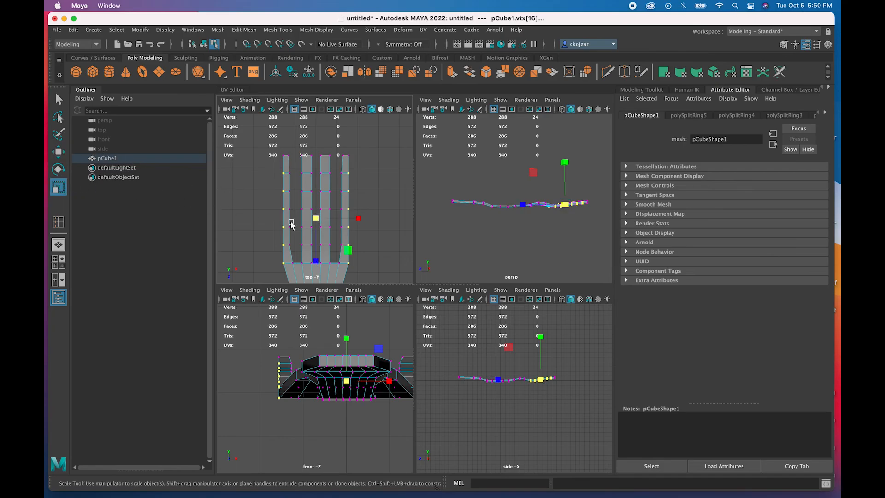
pyautogui.moveTo(358, 219); pyautogui.dragTo(363, 222)
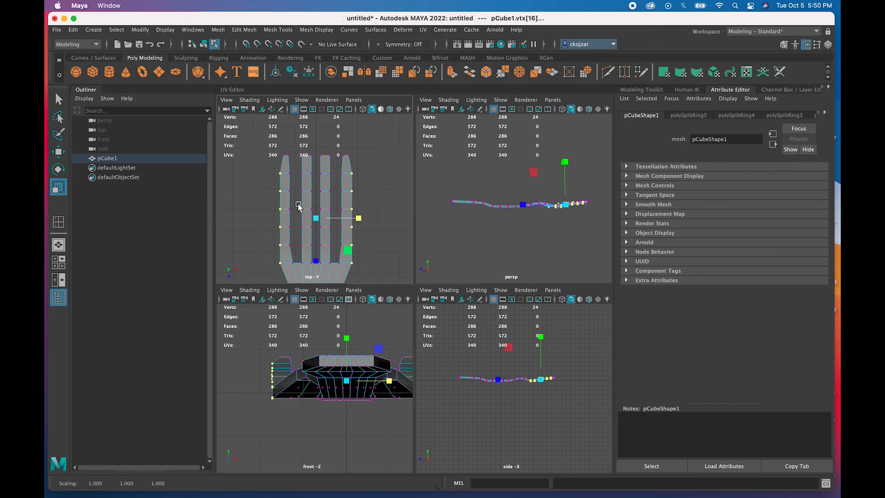
pyautogui.click(356, 153)
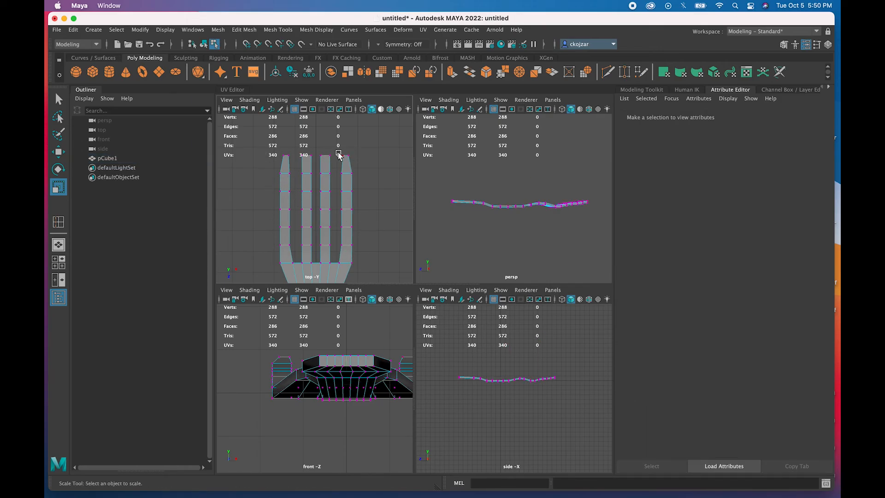
pyautogui.moveTo(341, 156); pyautogui.dragTo(347, 161)
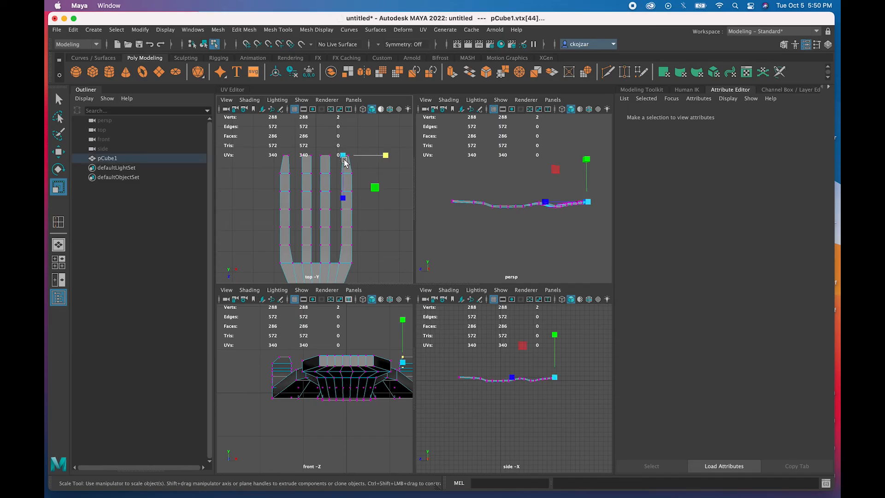
pyautogui.keyDown('shift'); pyautogui.moveTo(286, 163); pyautogui.dragTo(318, 147); pyautogui.keyUp('shift')
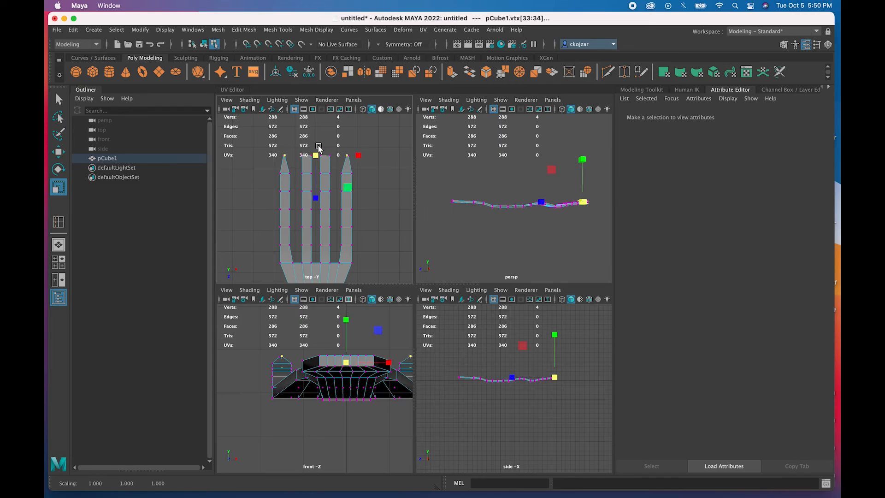
pyautogui.click(332, 167)
pyautogui.moveTo(333, 161); pyautogui.dragTo(326, 254)
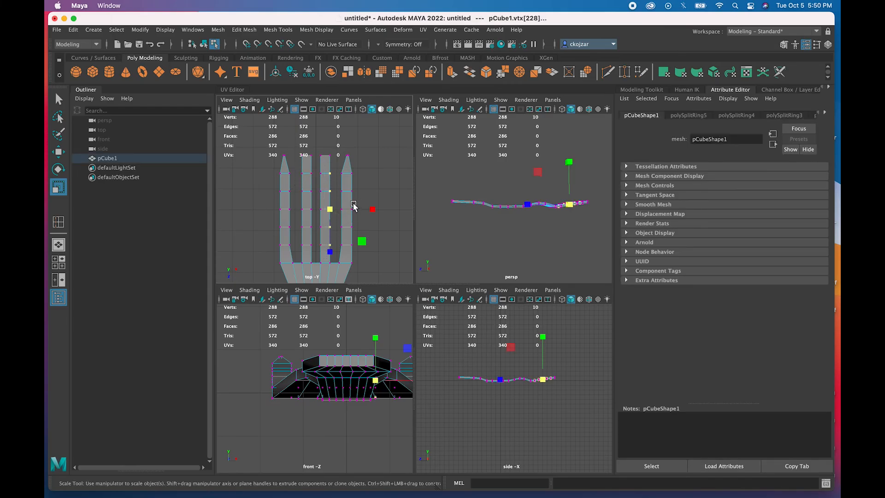
pyautogui.click(371, 210)
pyautogui.moveTo(368, 210); pyautogui.dragTo(346, 210)
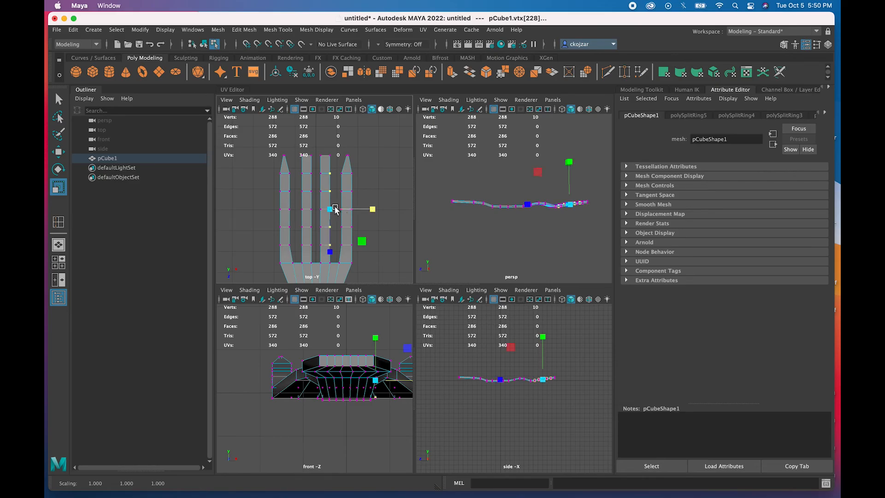
pyautogui.press('w')
pyautogui.moveTo(375, 209); pyautogui.dragTo(376, 212)
pyautogui.moveTo(297, 173); pyautogui.dragTo(310, 263)
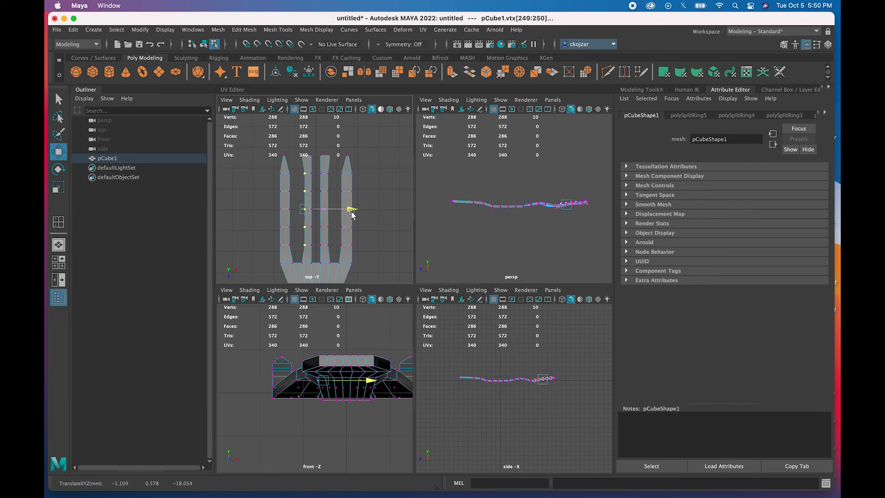
pyautogui.moveTo(298, 151); pyautogui.dragTo(366, 159)
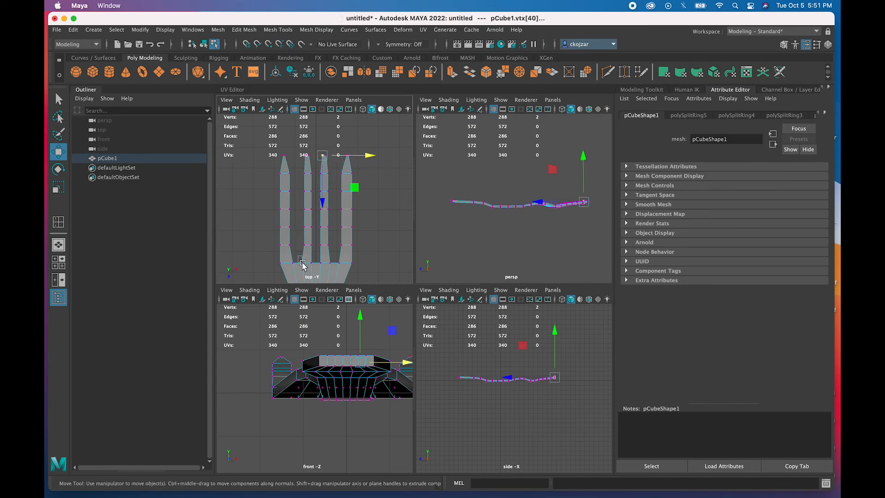
pyautogui.moveTo(304, 265); pyautogui.dragTo(345, 246)
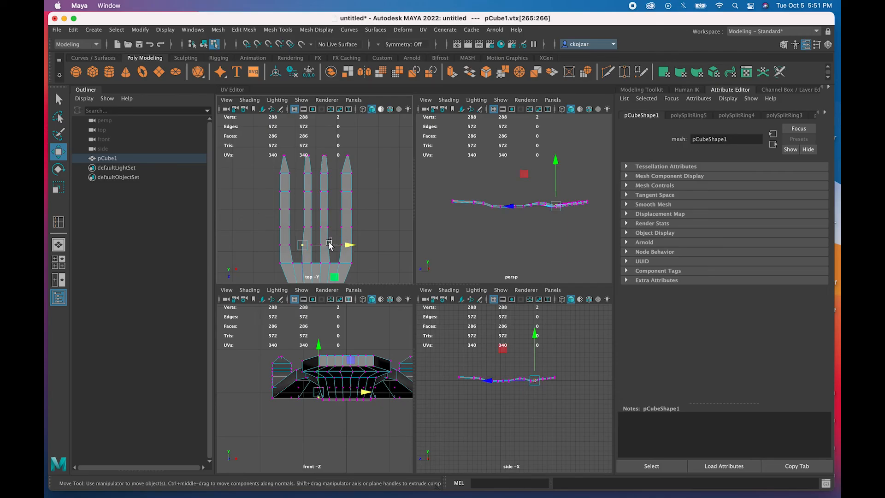
pyautogui.click(327, 250)
pyautogui.moveTo(371, 245); pyautogui.dragTo(370, 244)
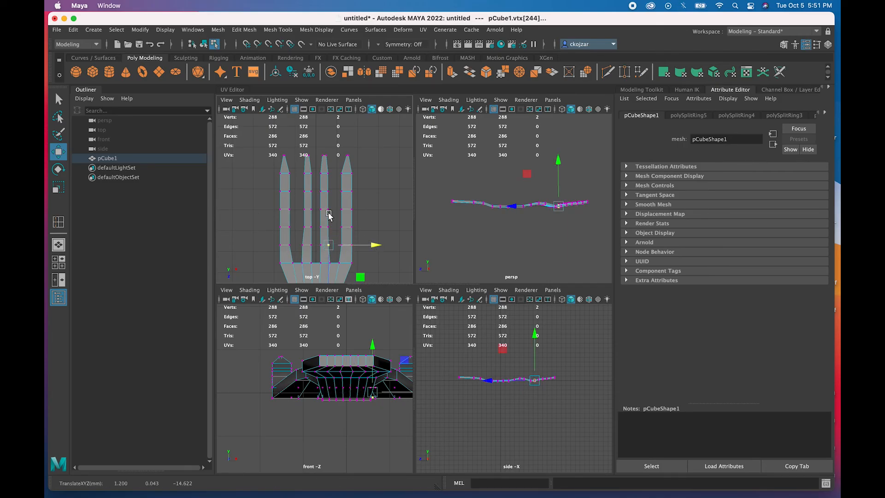
pyautogui.click(337, 173)
pyautogui.moveTo(337, 172); pyautogui.dragTo(345, 196)
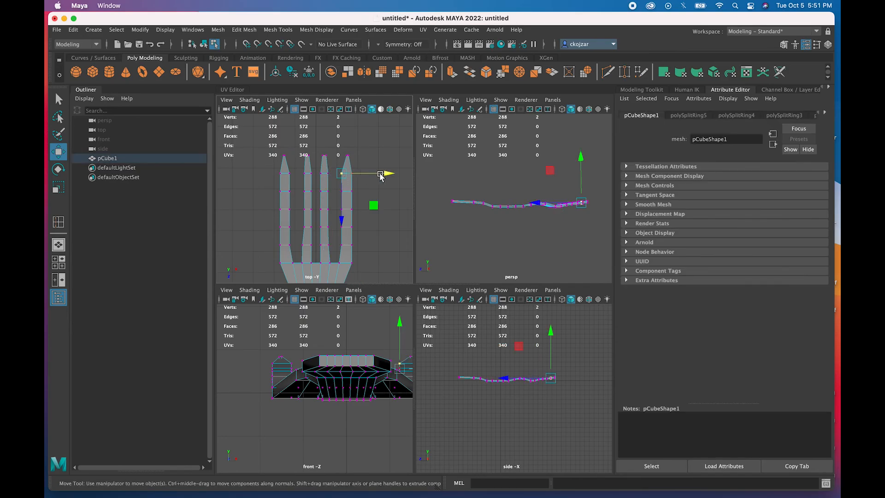
pyautogui.keyDown('shift'); pyautogui.click(288, 175); pyautogui.keyUp('shift')
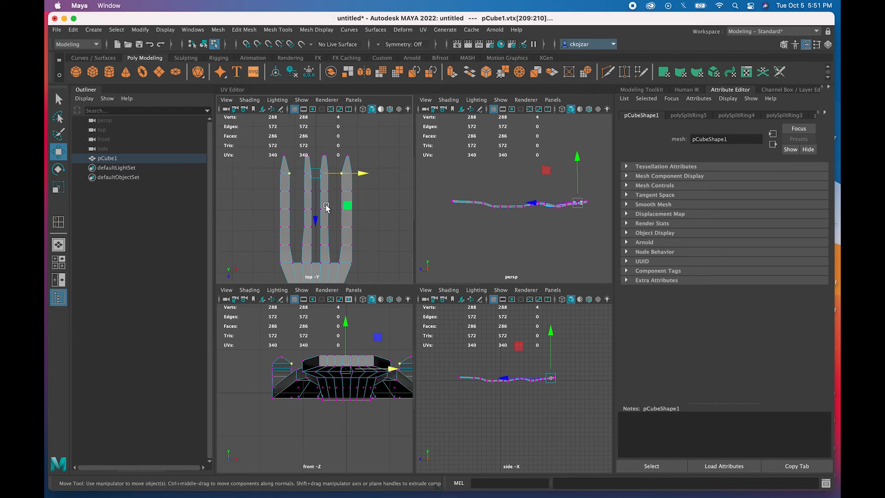
pyautogui.press('r')
pyautogui.moveTo(357, 173); pyautogui.dragTo(360, 176)
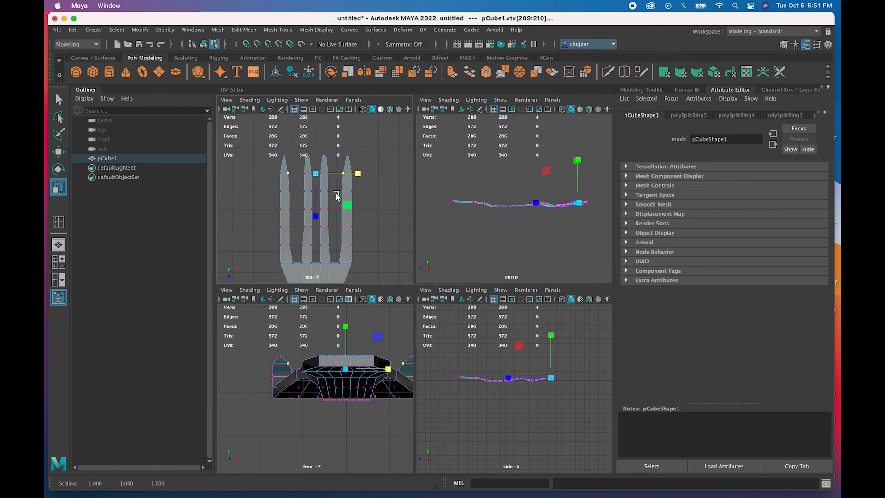
pyautogui.moveTo(338, 206); pyautogui.dragTo(344, 252)
pyautogui.keyDown('shift'); pyautogui.moveTo(292, 206); pyautogui.dragTo(285, 249); pyautogui.keyUp('shift')
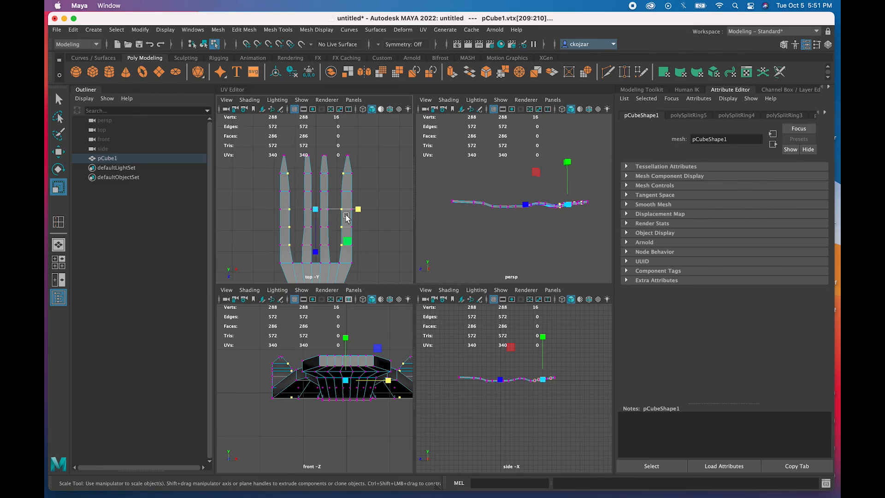
pyautogui.moveTo(354, 212); pyautogui.dragTo(360, 212)
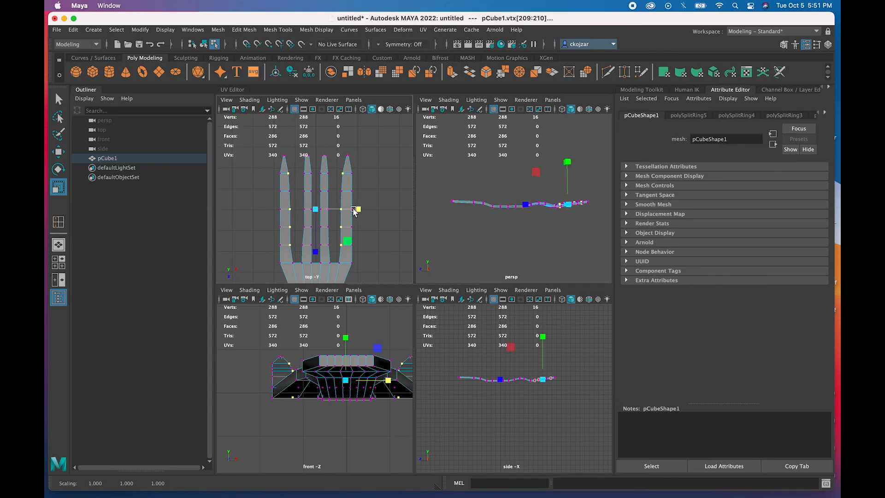
pyautogui.click(334, 206)
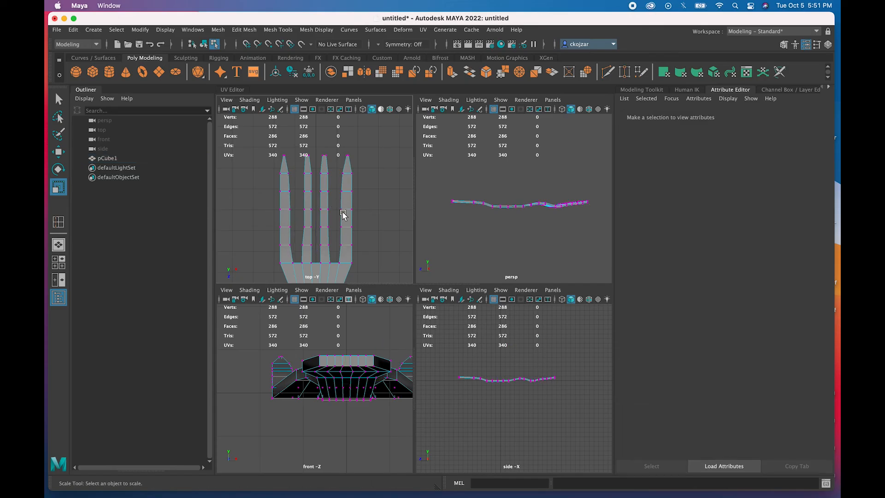
pyautogui.click(341, 210)
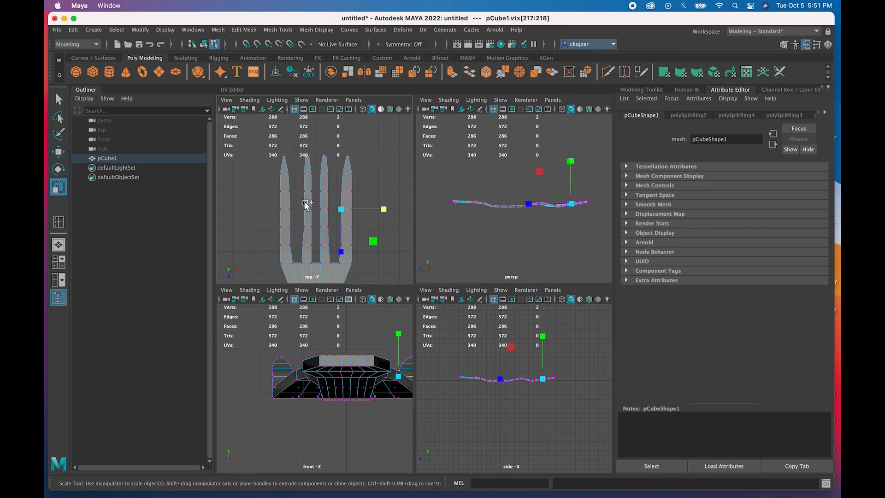
pyautogui.keyDown('shift'); pyautogui.click(286, 212); pyautogui.keyUp('shift')
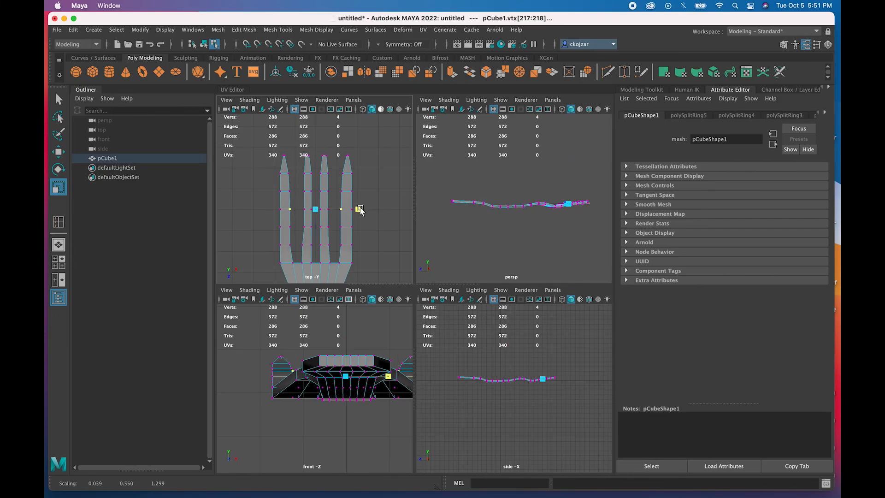
pyautogui.click(342, 191)
pyautogui.keyDown('shift'); pyautogui.click(289, 193); pyautogui.keyUp('shift')
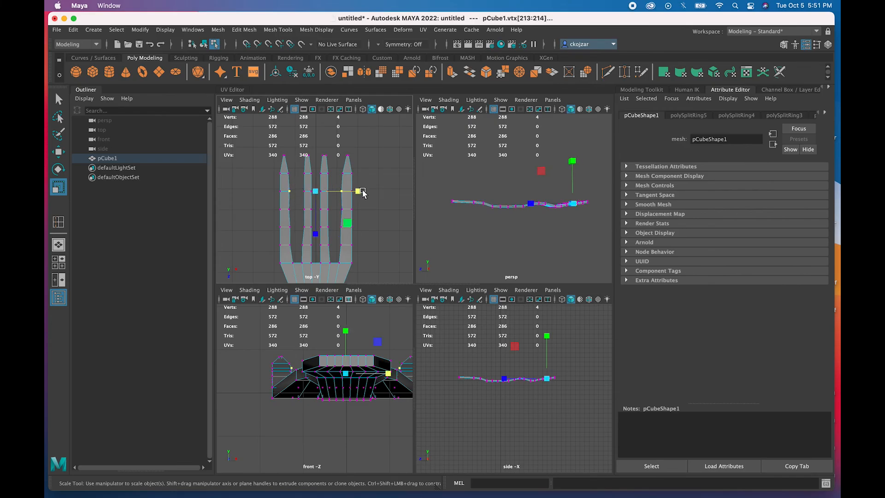
pyautogui.click(360, 192)
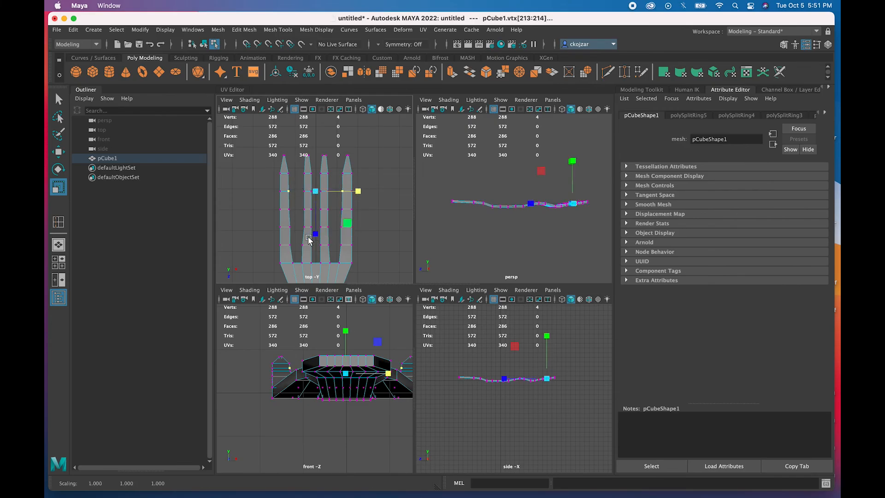
pyautogui.click(333, 187)
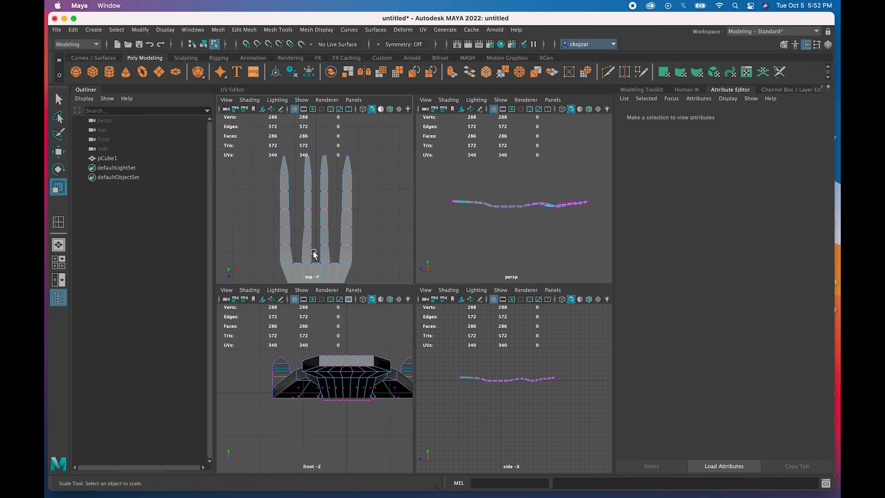
# - Orbit the perspective view, switch to object mode and turn on smooth preview with 3
pyautogui.keyDown('alt'); pyautogui.moveTo(306, 259); pyautogui.dragTo(307, 256); pyautogui.keyUp('alt')
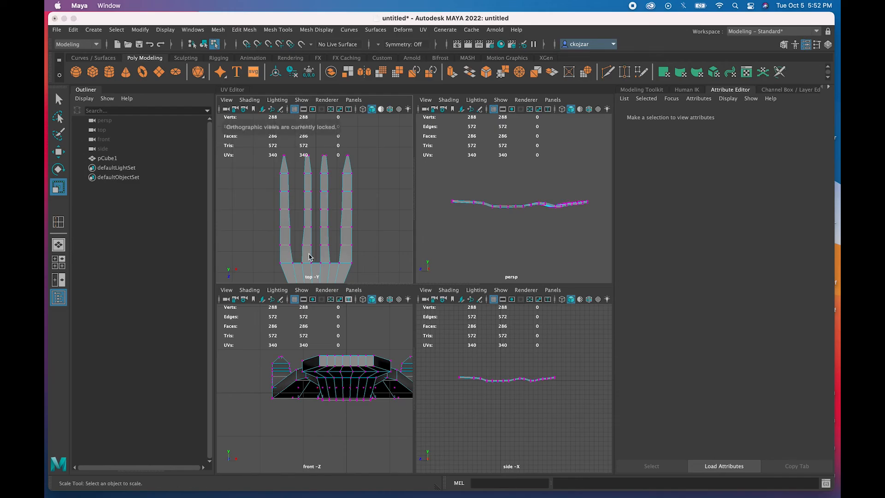
pyautogui.keyDown('alt'); pyautogui.moveTo(461, 224); pyautogui.dragTo(479, 232); pyautogui.keyUp('alt')
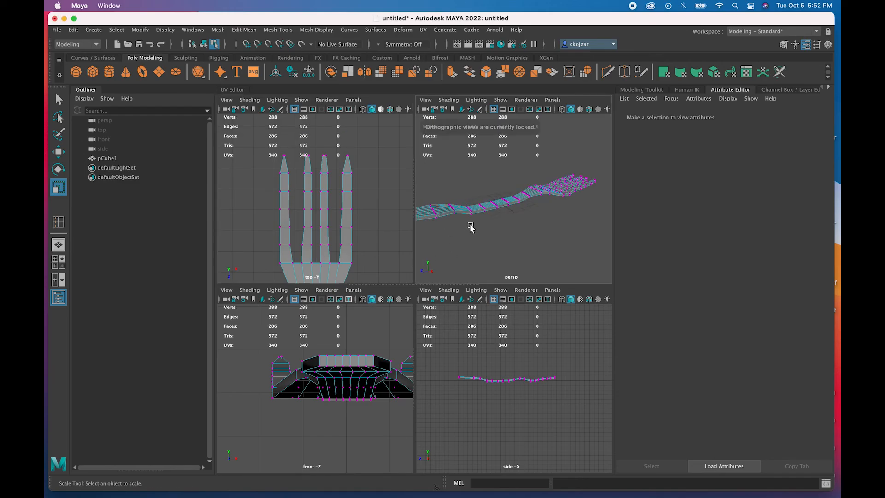
pyautogui.keyDown('alt'); pyautogui.moveTo(473, 223); pyautogui.dragTo(463, 207); pyautogui.keyUp('alt')
pyautogui.keyDown('alt'); pyautogui.moveTo(462, 207); pyautogui.dragTo(469, 212, button='middle'); pyautogui.keyUp('alt')
pyautogui.moveTo(469, 211)
pyautogui.keyDown('alt'); pyautogui.mouseDown()
pyautogui.moveTo(468, 229)
pyautogui.moveTo(470, 220)
pyautogui.moveTo(462, 222)
pyautogui.moveTo(478, 224)
pyautogui.moveTo(450, 209)
pyautogui.moveTo(461, 213)
pyautogui.moveTo(455, 220)
pyautogui.mouseUp(); pyautogui.keyUp('alt')
pyautogui.moveTo(474, 217); pyautogui.dragTo(501, 210, button='right')
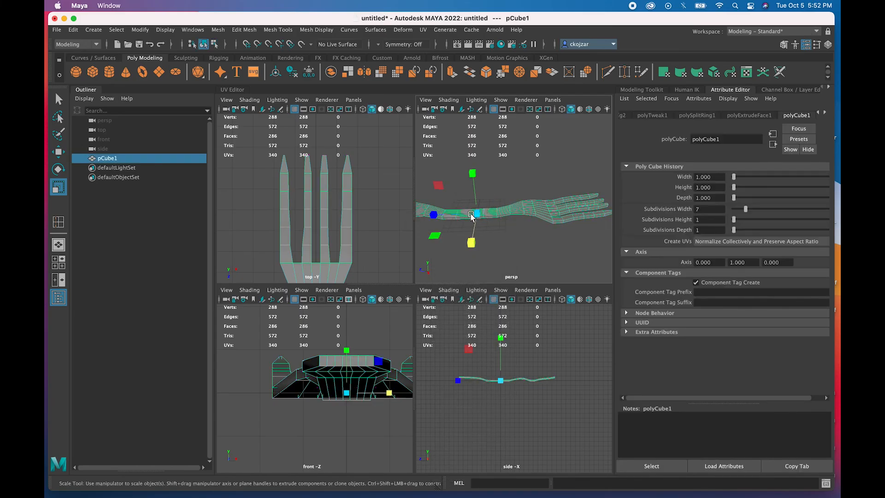
pyautogui.press('3')
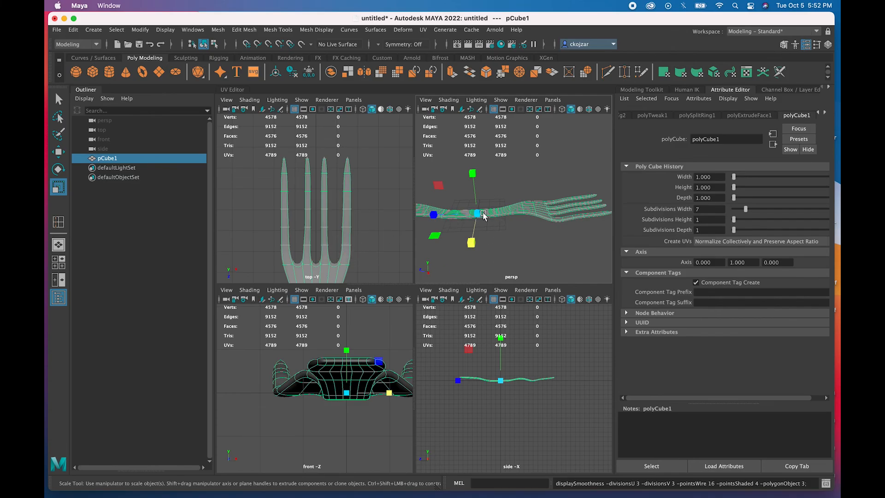
# - Scale and stretch the fork, then undo the scaling and the display change with Ctrl+Z
pyautogui.scroll(-3, 480, 217)
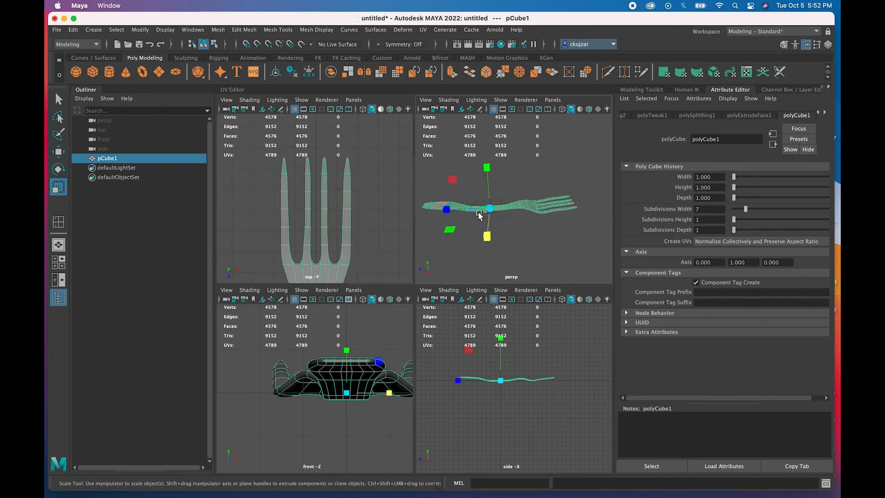
pyautogui.moveTo(480, 215); pyautogui.dragTo(492, 220)
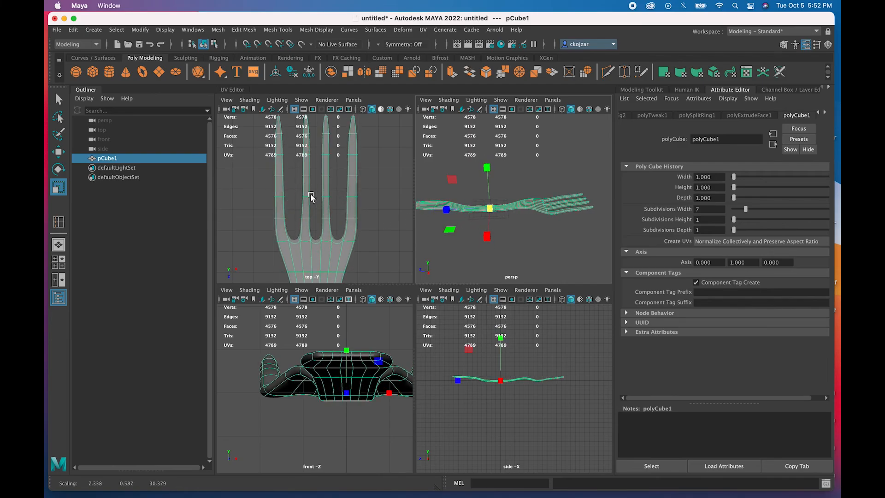
pyautogui.scroll(3, 473, 219)
pyautogui.scroll(-4, 463, 219)
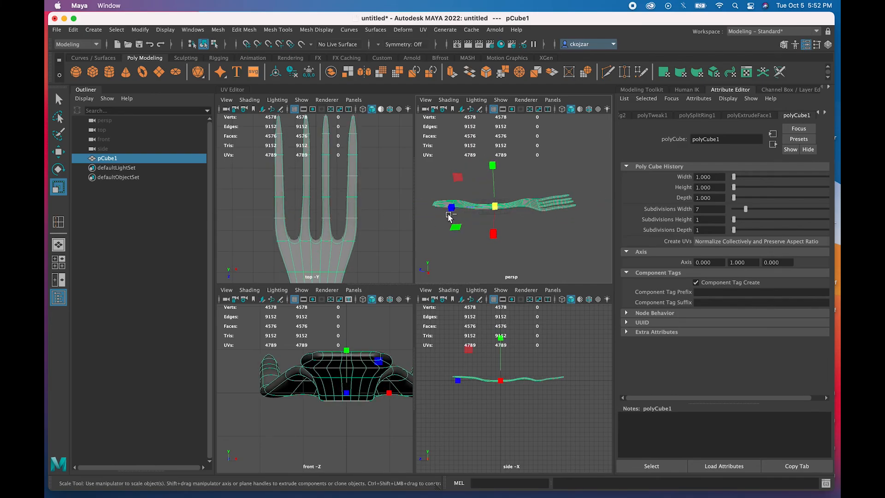
pyautogui.moveTo(450, 215); pyautogui.dragTo(458, 217)
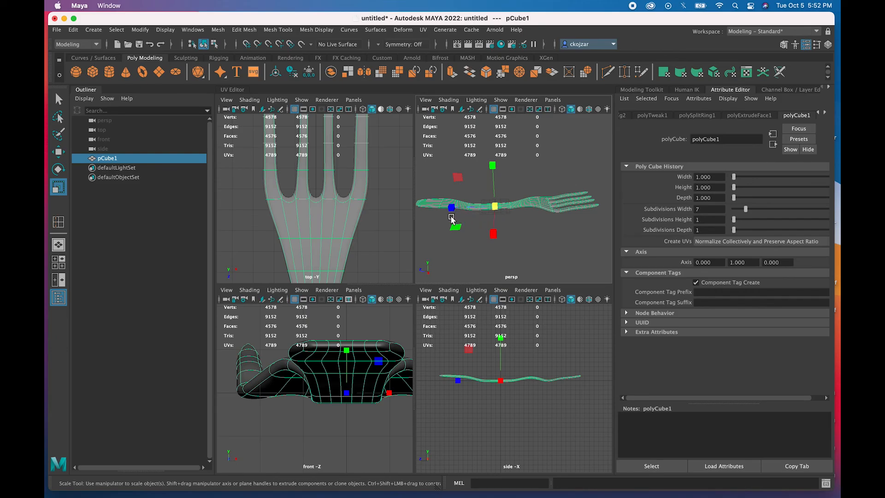
pyautogui.press('super+z')
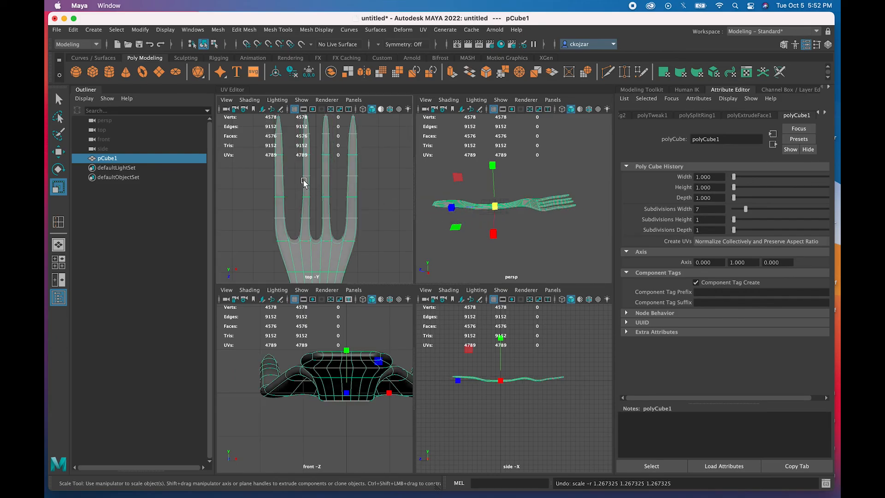
pyautogui.press('super+z')
pyautogui.press('super+z')
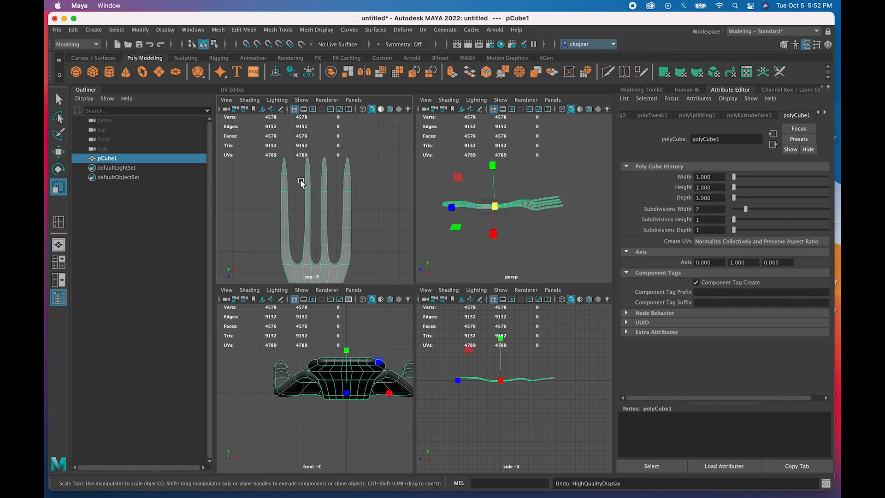
pyautogui.press('super+z')
pyautogui.press('super+z')
pyautogui.press('super+z')
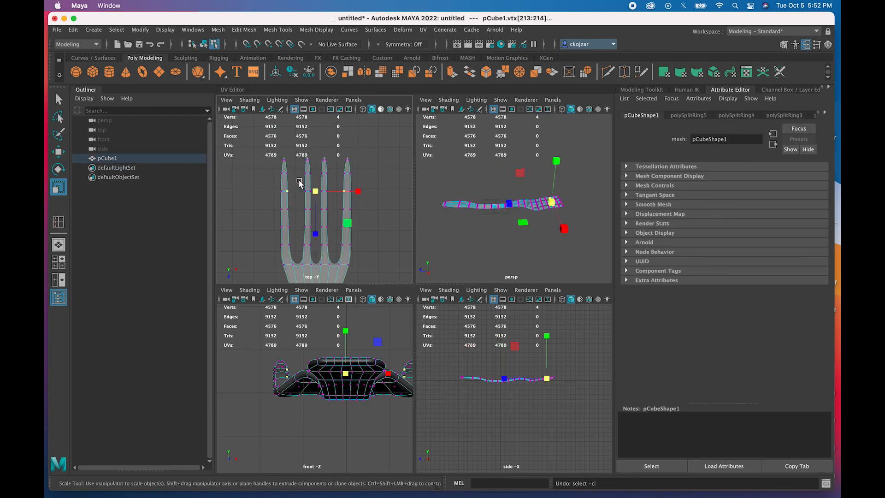
# - Undo back to the earlier vertex selection and compare the smoothed and cage previews
pyautogui.press('super+z')
pyautogui.press('super+z')
pyautogui.press('super+z')
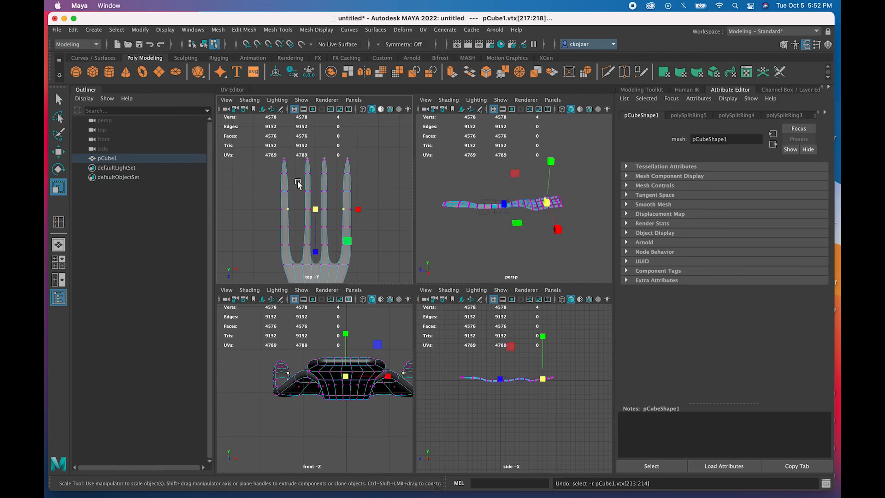
pyautogui.press('3')
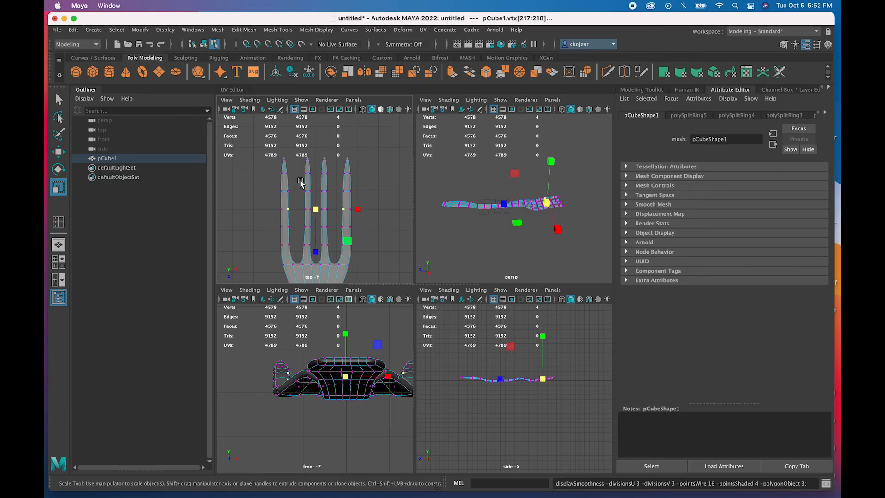
pyautogui.press('1')
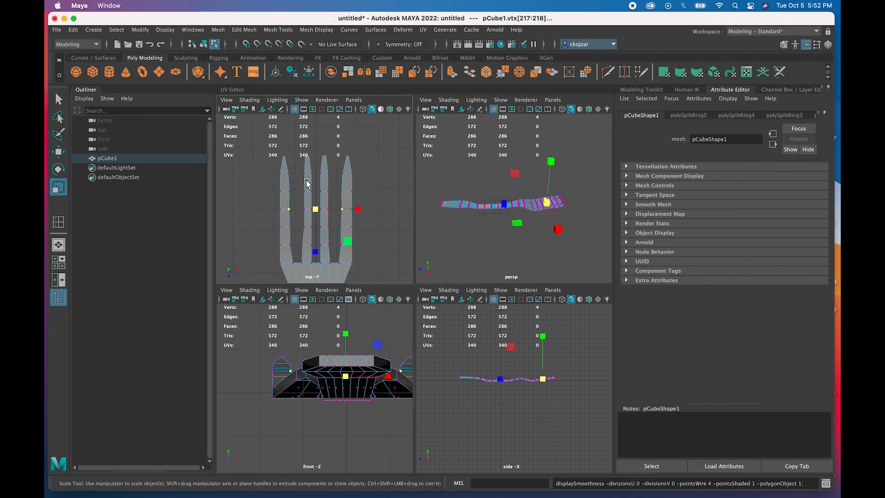
pyautogui.hotkey('shift', 'z')
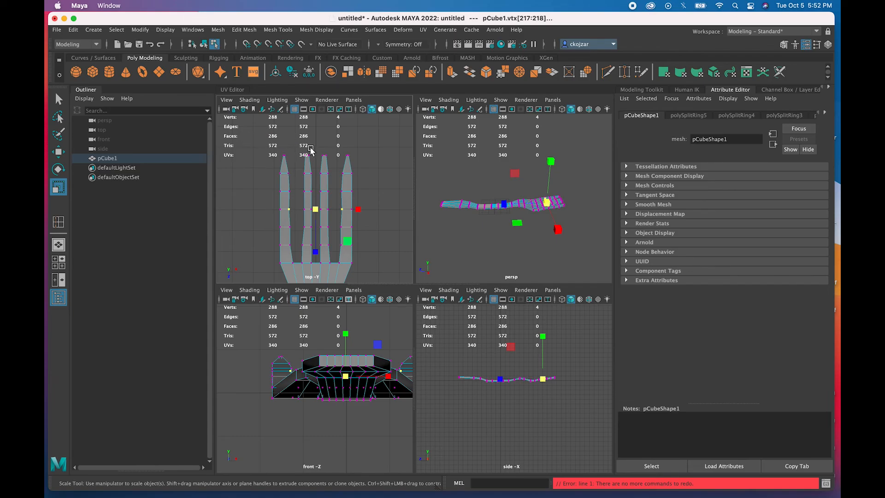
pyautogui.press('3')
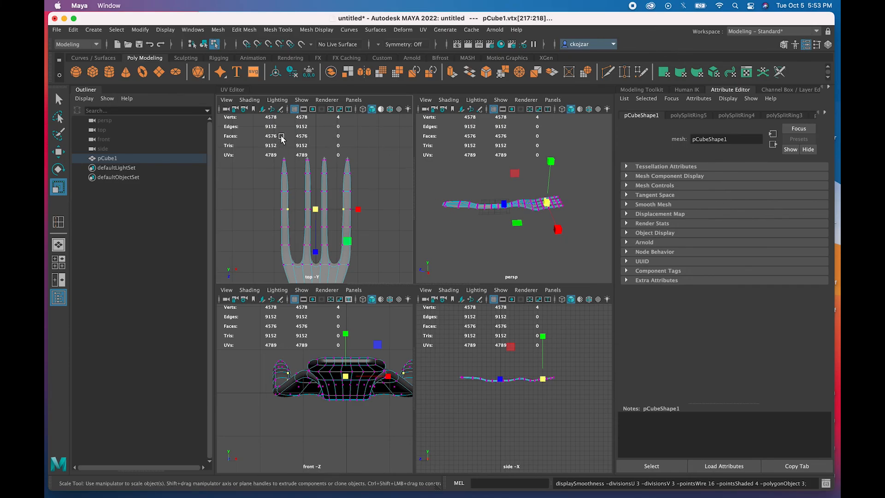
# - Orbit around the fork, switch to face mode and select a face on it
pyautogui.scroll(4, 330, 236)
pyautogui.scroll(2, 367, 225)
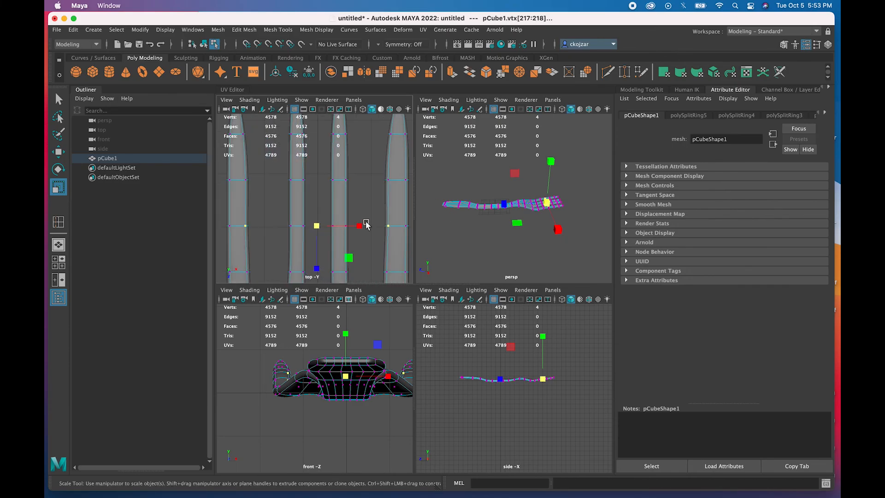
pyautogui.keyDown('alt'); pyautogui.moveTo(376, 220); pyautogui.dragTo(384, 217); pyautogui.keyUp('alt')
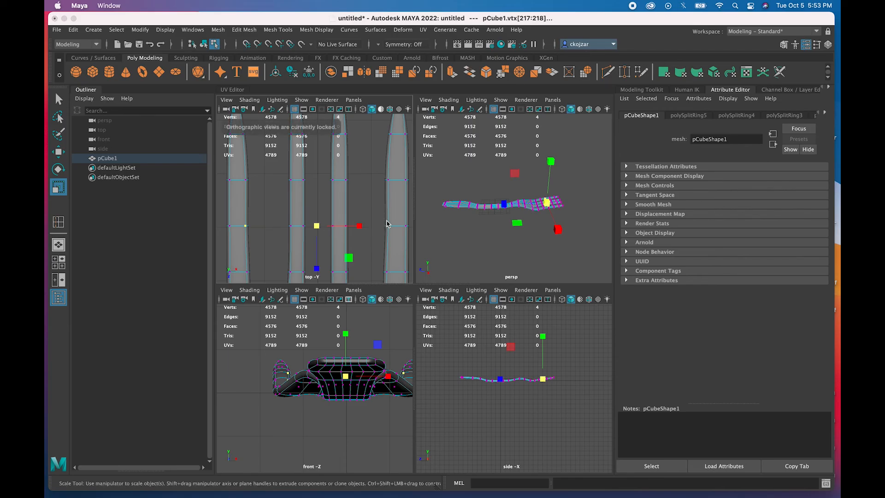
pyautogui.scroll(3, 502, 210)
pyautogui.keyDown('alt'); pyautogui.moveTo(507, 205); pyautogui.dragTo(535, 205); pyautogui.keyUp('alt')
pyautogui.moveTo(536, 205); pyautogui.dragTo(538, 230, button='right')
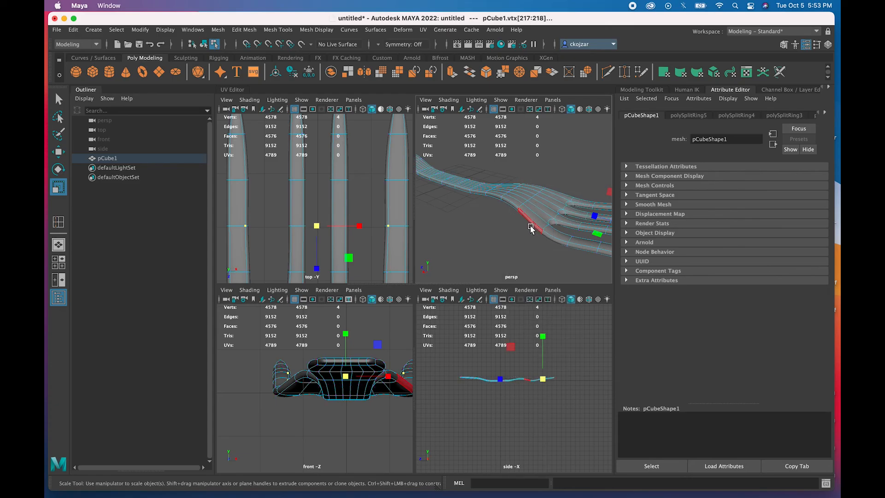
pyautogui.click(533, 223)
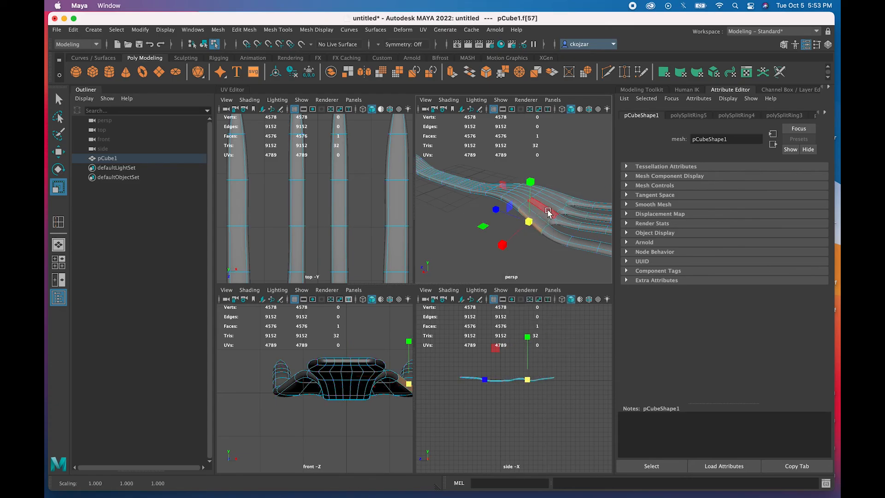
pyautogui.click(548, 211)
# - Frame the whole fork and turn off smooth preview to show the low-poly cage
pyautogui.keyDown('alt'); pyautogui.moveTo(465, 240); pyautogui.dragTo(488, 217); pyautogui.keyUp('alt')
pyautogui.scroll(-12, 368, 238)
pyautogui.scroll(6, 332, 231)
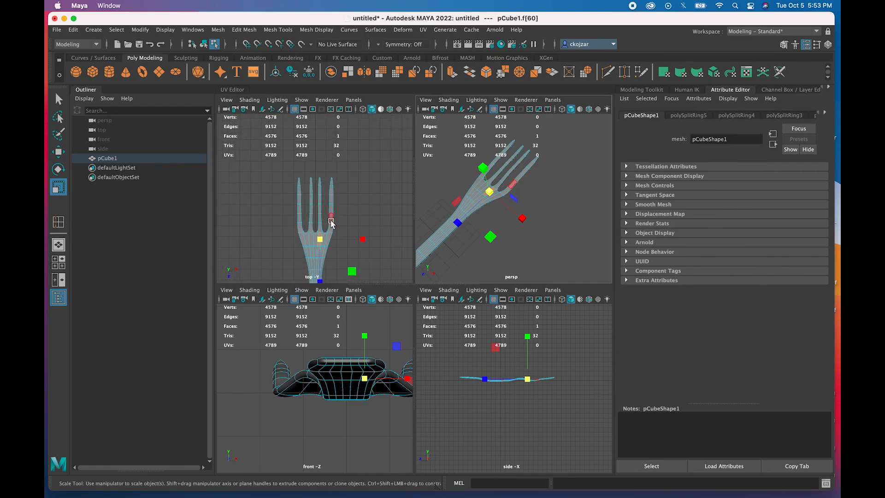
pyautogui.press('1')
pyautogui.scroll(3, 329, 225)
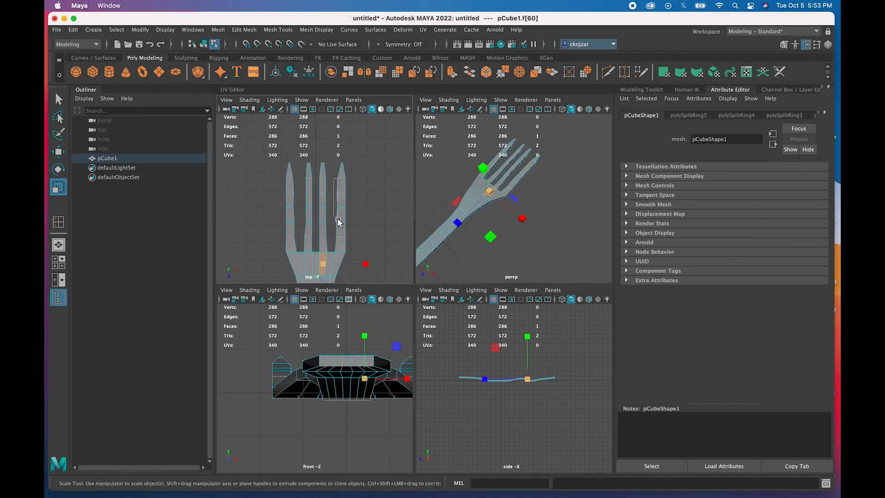
# - Select the inner prong's vertices and scale them along X to about 1.222
pyautogui.doubleClick(340, 238)
pyautogui.moveTo(340, 238); pyautogui.dragTo(302, 229, button='right')
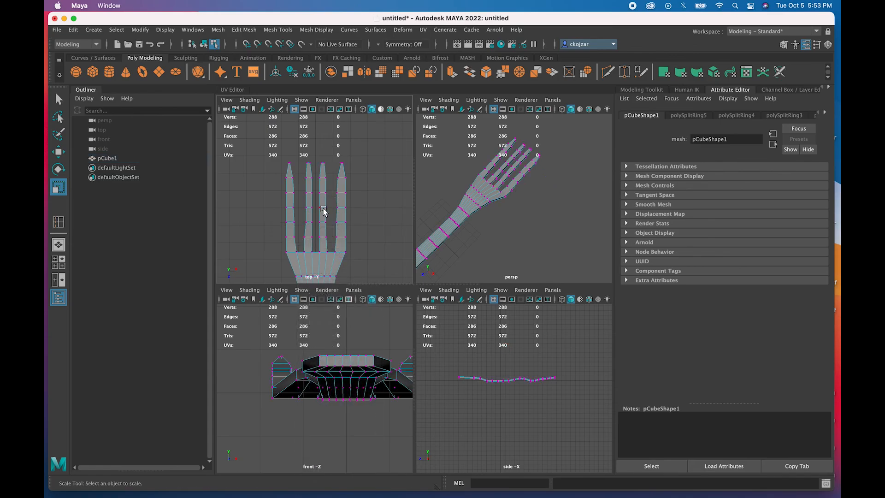
pyautogui.moveTo(332, 177); pyautogui.dragTo(339, 243)
pyautogui.moveTo(296, 176); pyautogui.dragTo(292, 247)
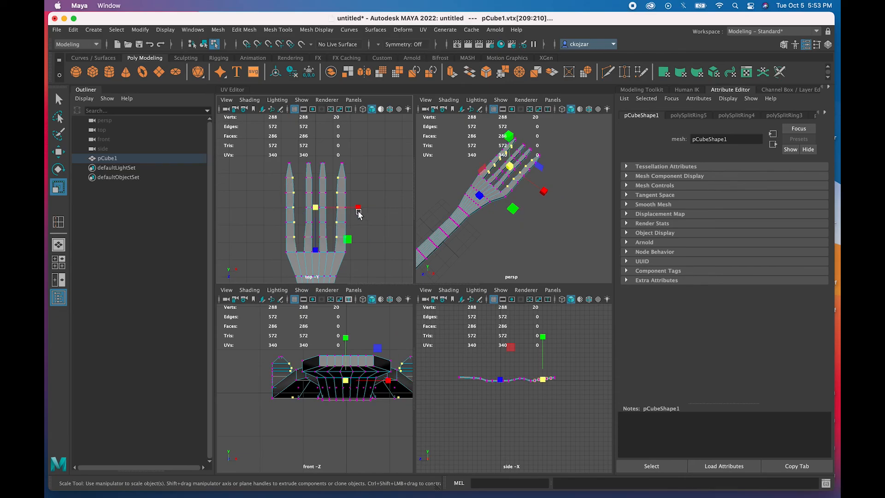
pyautogui.moveTo(359, 211); pyautogui.dragTo(354, 211)
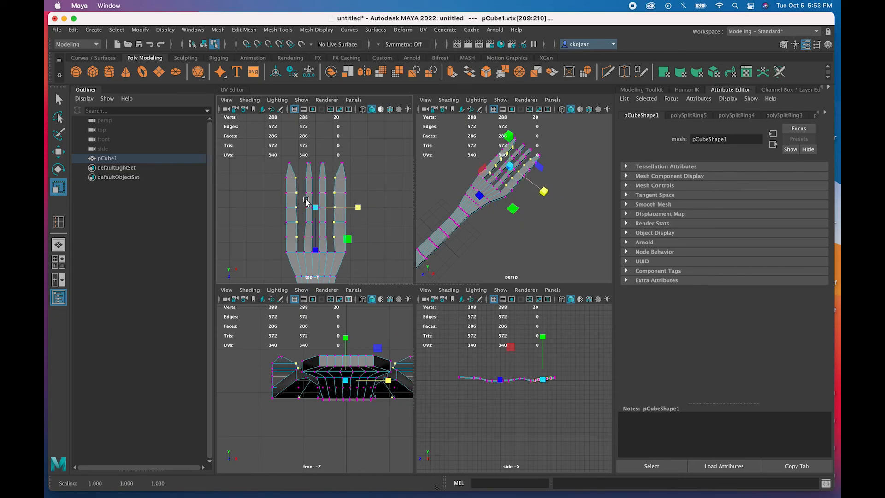
pyautogui.scroll(3, 329, 182)
pyautogui.moveTo(336, 165); pyautogui.dragTo(322, 265)
pyautogui.moveTo(374, 211); pyautogui.dragTo(383, 211)
# - Move a column of prong vertices slightly along X, then clear the selection
pyautogui.press('w')
pyautogui.moveTo(299, 170); pyautogui.dragTo(308, 259)
pyautogui.moveTo(350, 211); pyautogui.dragTo(350, 212)
pyautogui.click(294, 246)
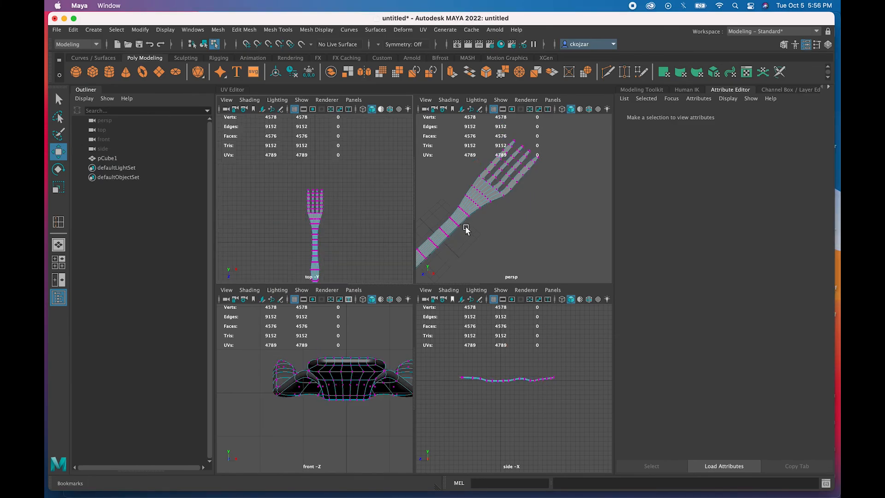
# - Frame the prongs in the perspective and top views and open the Mesh Tools menu
pyautogui.moveTo(466, 229)
pyautogui.keyDown('alt'); pyautogui.mouseDown()
pyautogui.moveTo(457, 227)
pyautogui.moveTo(482, 230)
pyautogui.mouseUp(); pyautogui.keyUp('alt')
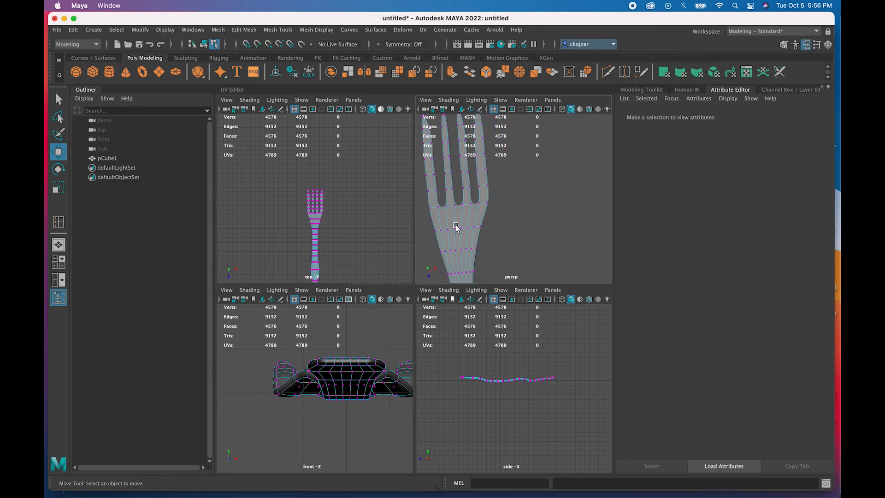
pyautogui.keyDown('alt'); pyautogui.moveTo(455, 226); pyautogui.dragTo(493, 226, button='middle'); pyautogui.keyUp('alt')
pyautogui.scroll(5, 493, 227)
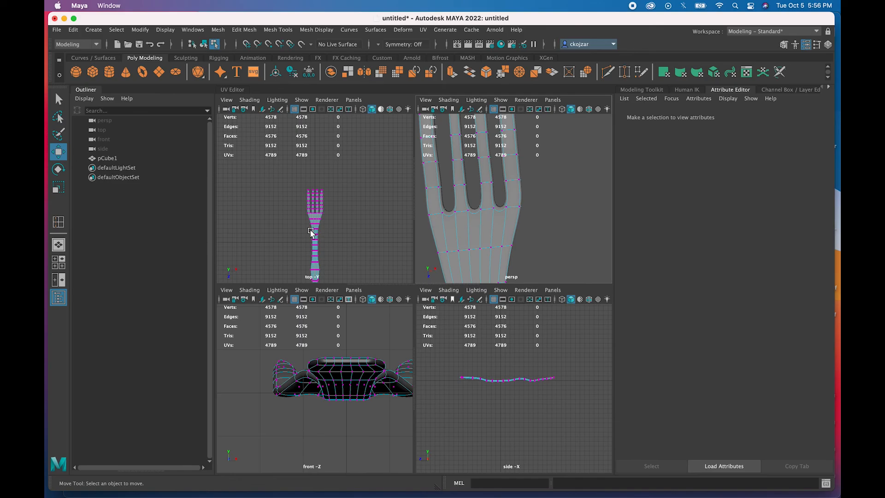
pyautogui.scroll(6, 311, 231)
pyautogui.keyDown('alt'); pyautogui.moveTo(330, 233); pyautogui.dragTo(338, 217, button='middle'); pyautogui.keyUp('alt')
pyautogui.scroll(3, 334, 233)
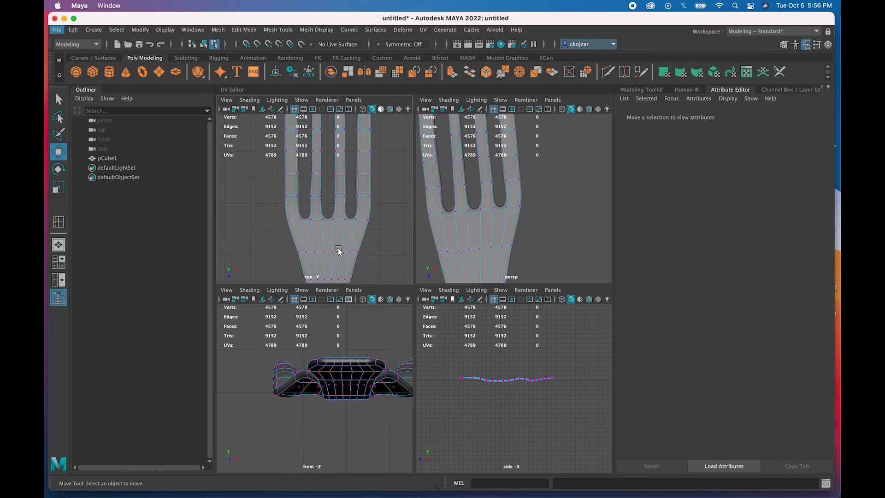
pyautogui.keyDown('alt'); pyautogui.moveTo(343, 241); pyautogui.dragTo(351, 262); pyautogui.keyUp('alt')
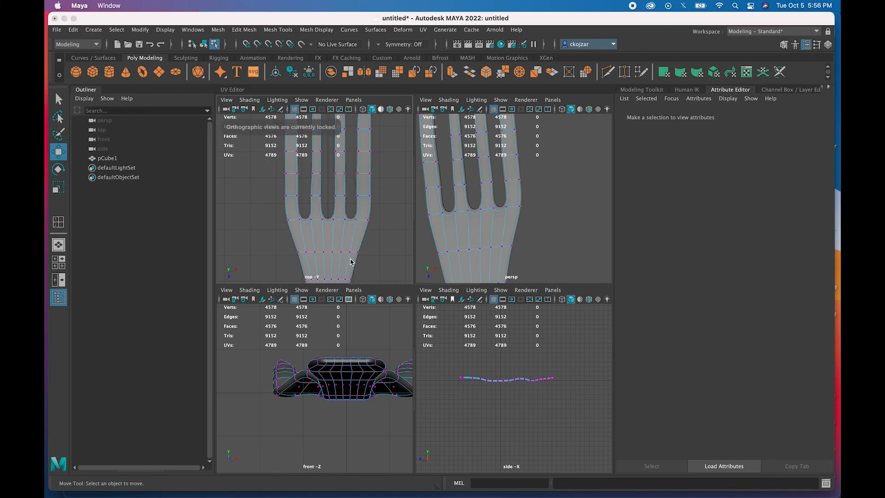
pyautogui.keyDown('alt'); pyautogui.moveTo(446, 258); pyautogui.dragTo(447, 230); pyautogui.keyUp('alt')
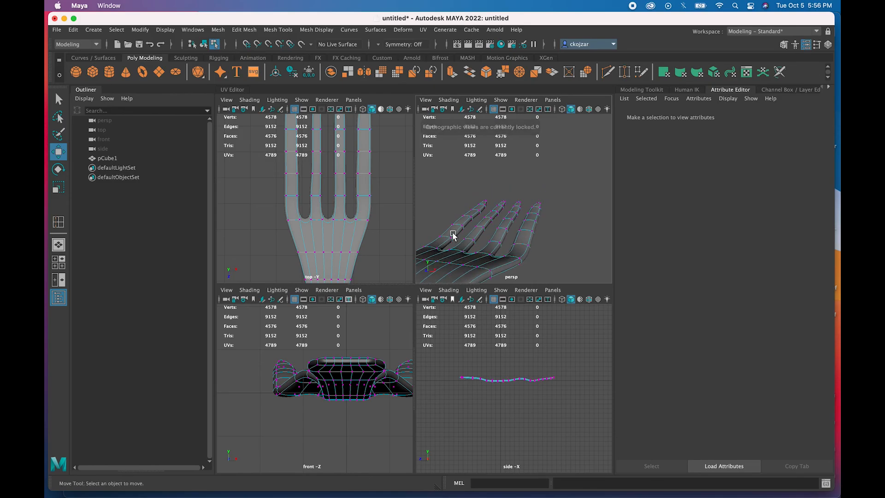
pyautogui.keyDown('alt'); pyautogui.moveTo(461, 265); pyautogui.dragTo(471, 265); pyautogui.keyUp('alt')
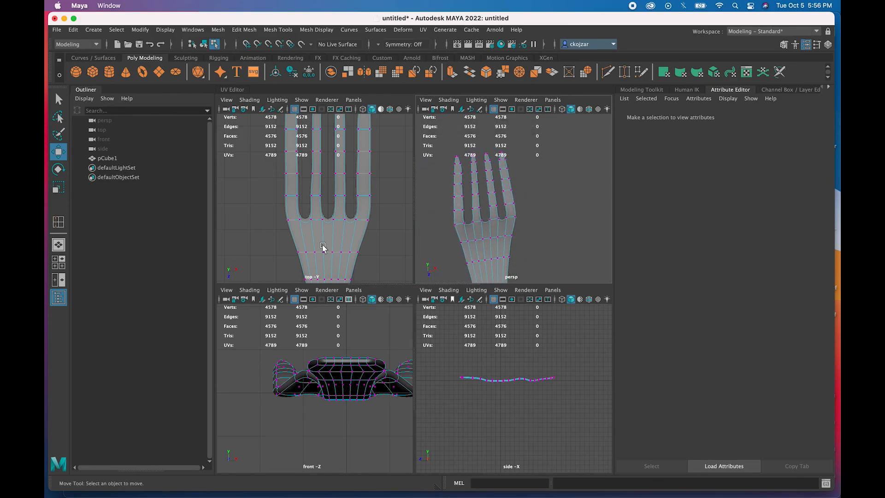
pyautogui.scroll(4, 322, 247)
pyautogui.scroll(-5, 330, 238)
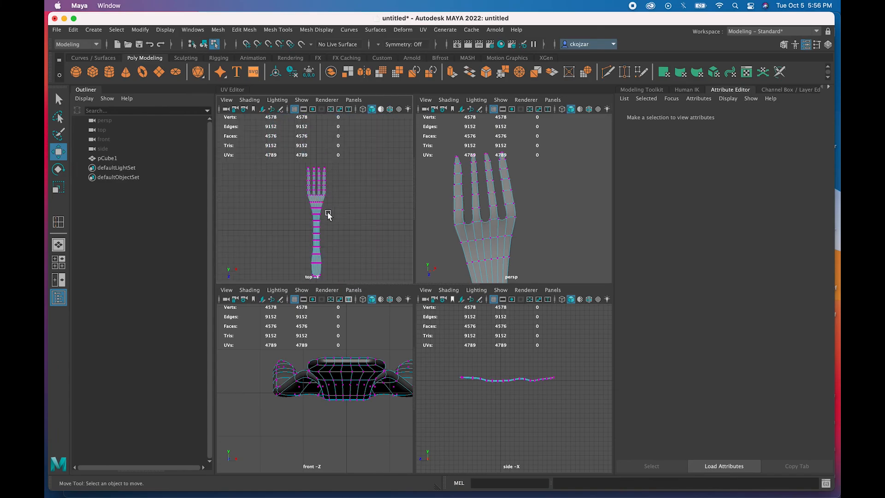
pyautogui.scroll(4, 327, 212)
pyautogui.scroll(1, 318, 211)
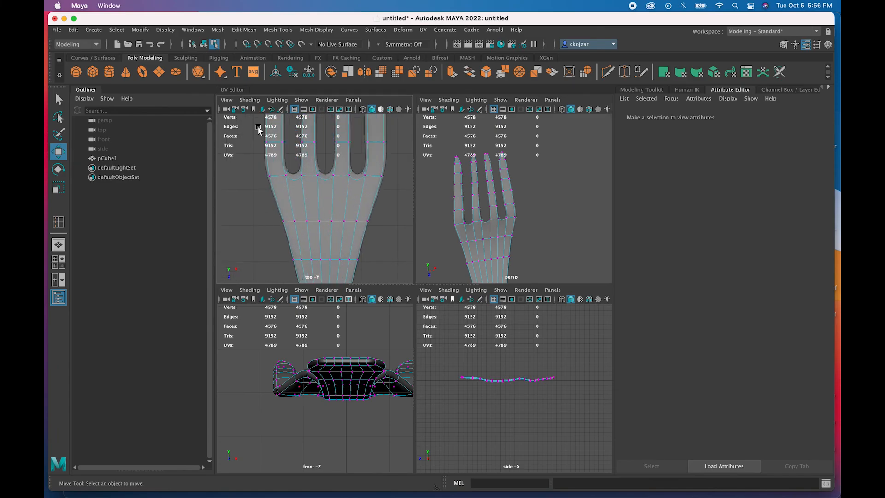
pyautogui.click(276, 32)
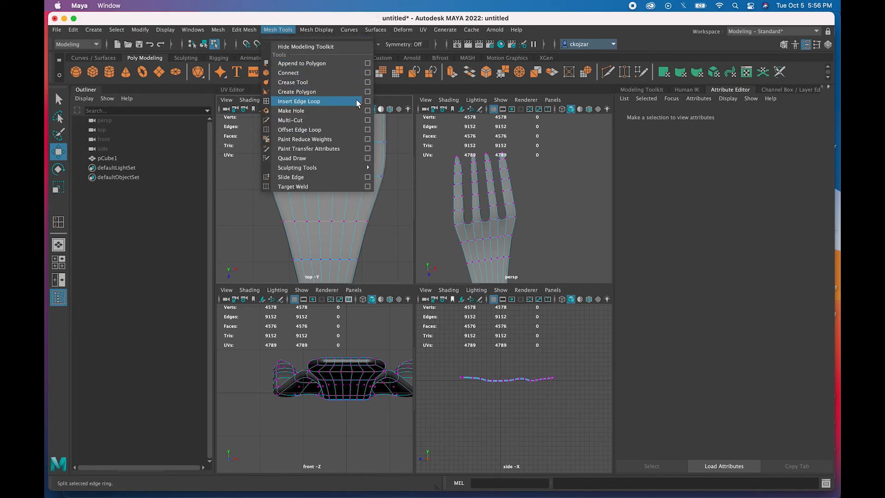
# - Set Insert Edge Loop to equal distance from edge and add a loop across the fork's base
pyautogui.click(368, 101)
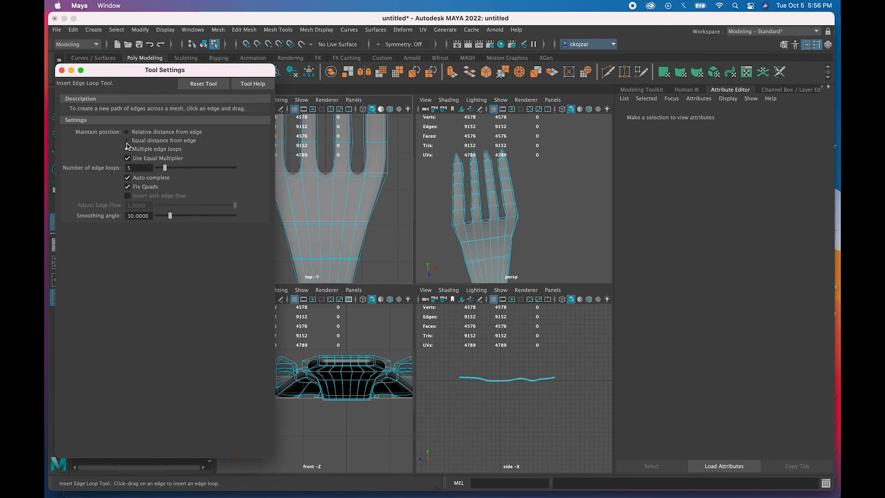
pyautogui.click(127, 140)
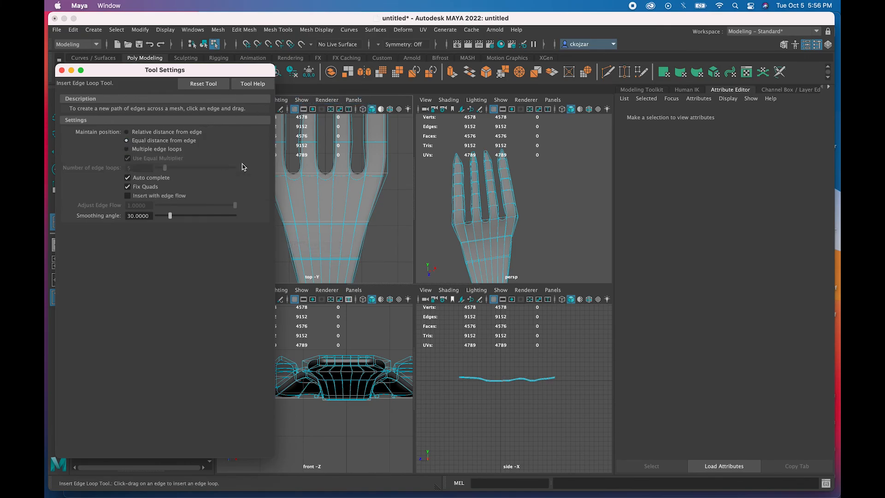
pyautogui.click(366, 189)
pyautogui.rightClick(365, 189)
pyautogui.moveTo(363, 187); pyautogui.dragTo(362, 162, button='right')
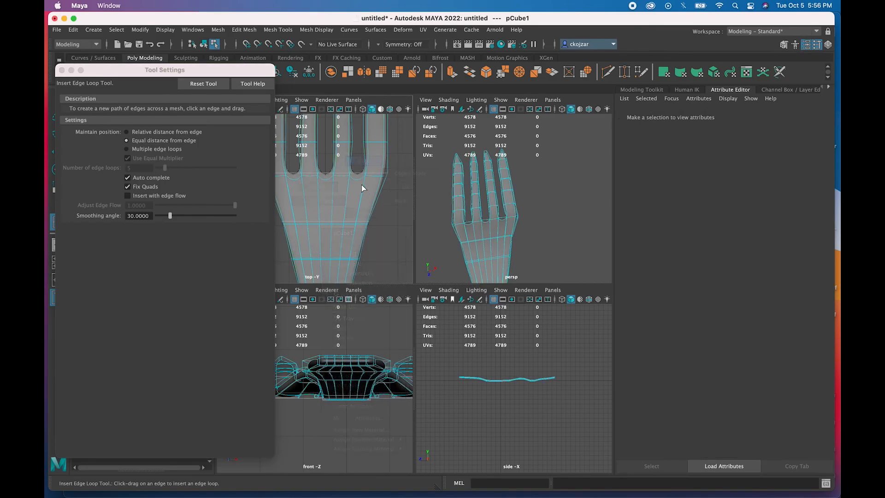
pyautogui.click(363, 183)
pyautogui.moveTo(367, 192); pyautogui.dragTo(365, 202)
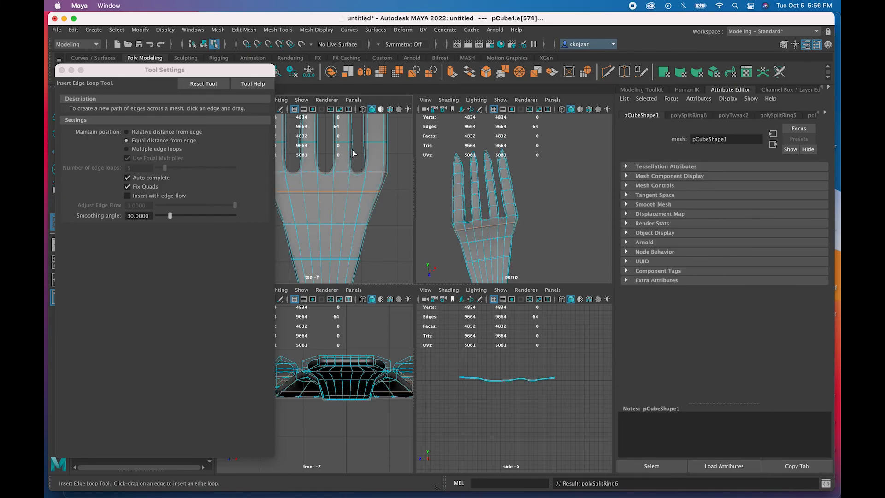
# - Add edge loops running along the prongs
pyautogui.keyDown('alt'); pyautogui.moveTo(353, 152); pyautogui.dragTo(364, 233, button='middle'); pyautogui.keyUp('alt')
pyautogui.keyDown('alt'); pyautogui.moveTo(359, 131); pyautogui.dragTo(366, 196, button='middle'); pyautogui.keyUp('alt')
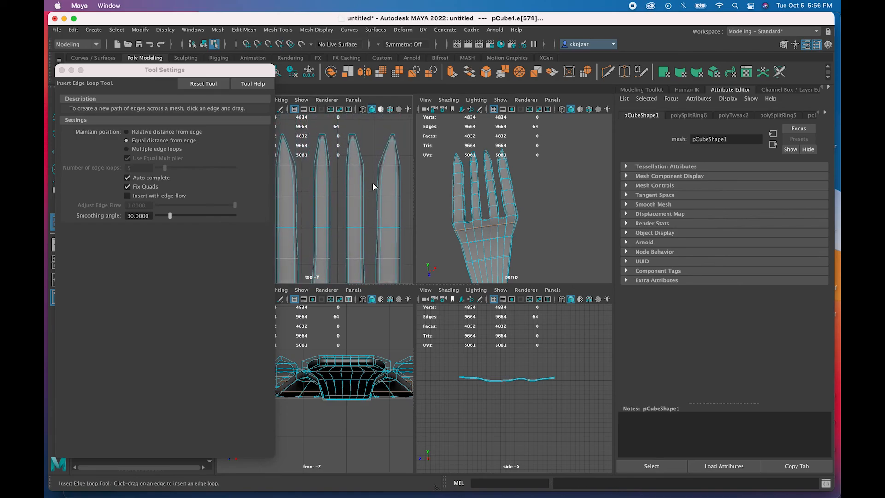
pyautogui.moveTo(393, 162); pyautogui.dragTo(374, 165)
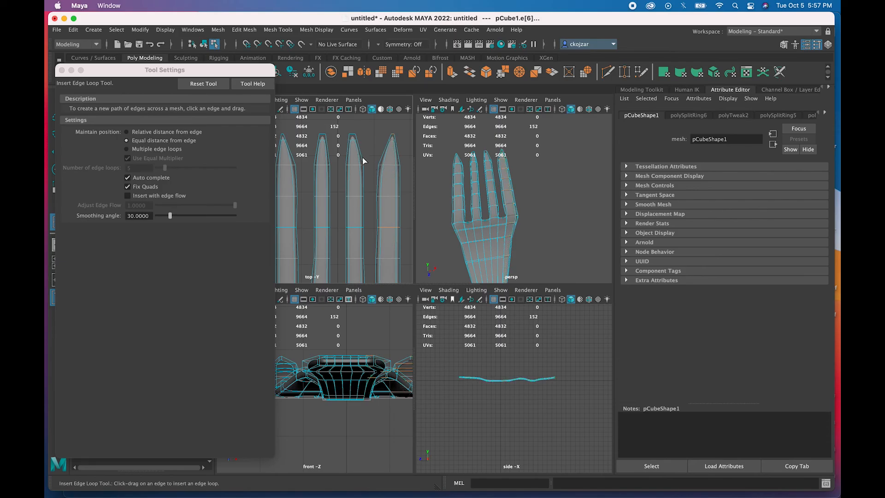
pyautogui.moveTo(362, 166); pyautogui.dragTo(350, 164)
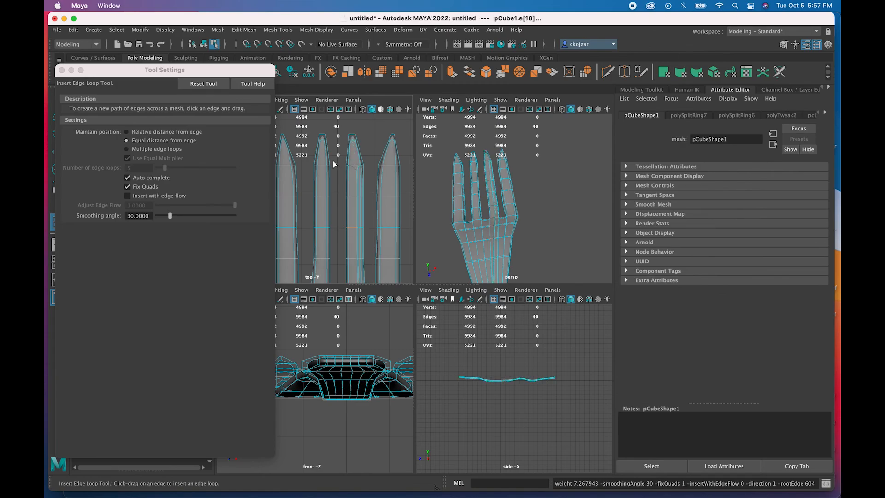
pyautogui.moveTo(321, 167); pyautogui.dragTo(291, 166)
pyautogui.moveTo(508, 245); pyautogui.dragTo(505, 245)
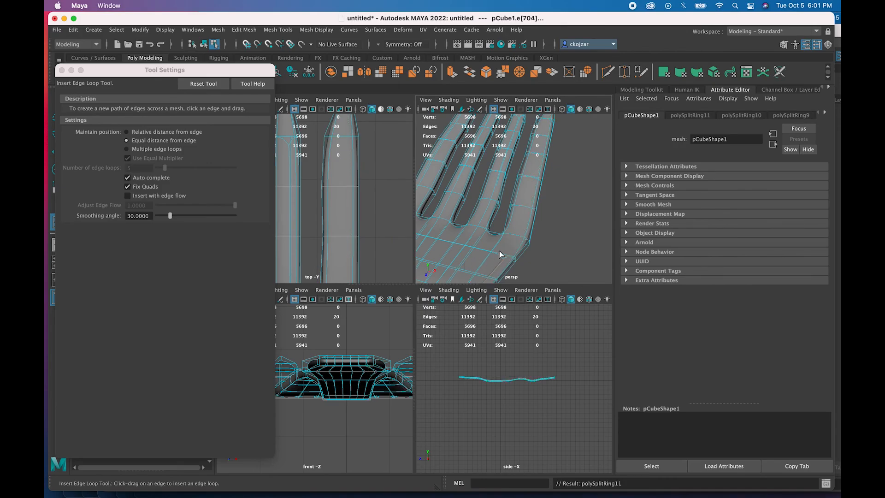
# - Bring the base below the prongs into view and turn on soft selection
pyautogui.keyDown('alt'); pyautogui.moveTo(465, 263); pyautogui.dragTo(480, 260); pyautogui.keyUp('alt')
pyautogui.keyDown('alt'); pyautogui.moveTo(487, 262); pyautogui.dragTo(542, 201, button='middle'); pyautogui.keyUp('alt')
pyautogui.keyDown('alt'); pyautogui.moveTo(524, 229); pyautogui.dragTo(540, 187, button='middle'); pyautogui.keyUp('alt')
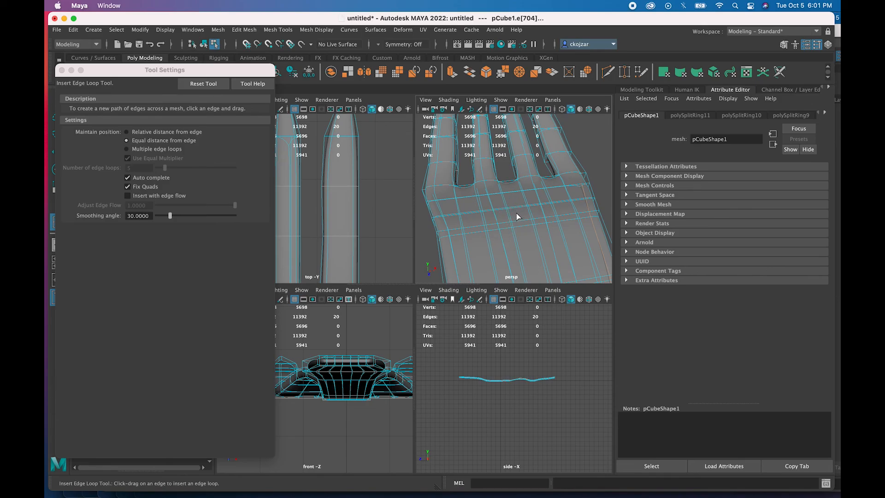
pyautogui.scroll(-5, 516, 213)
pyautogui.scroll(3, 517, 213)
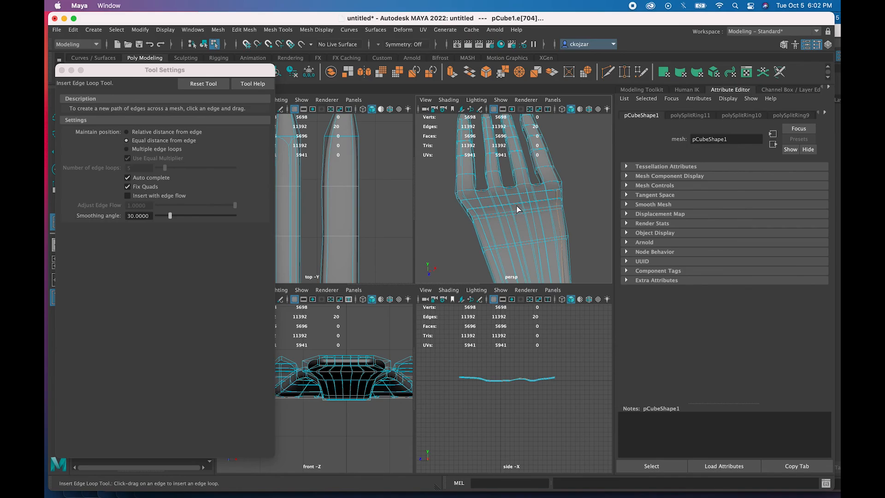
pyautogui.press('b')
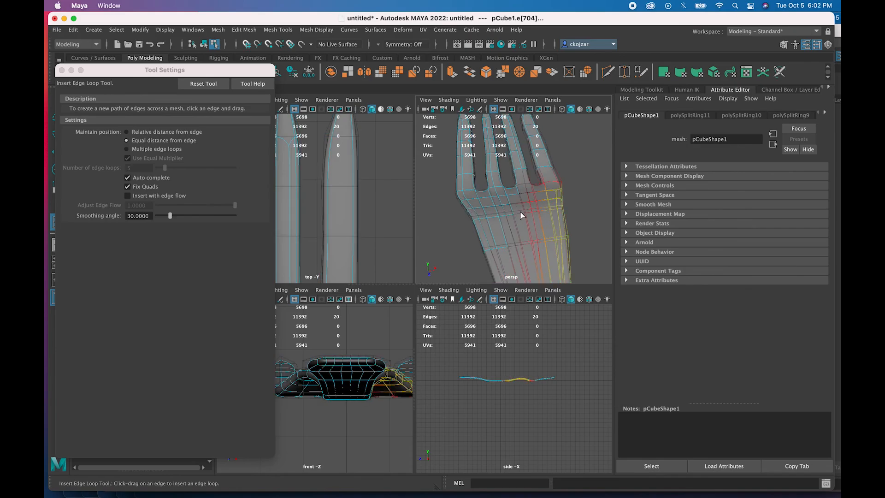
# - Choose Vertex from the fork's marking menu and close the Insert Edge Loop Tool Settings window
pyautogui.rightClick(521, 213)
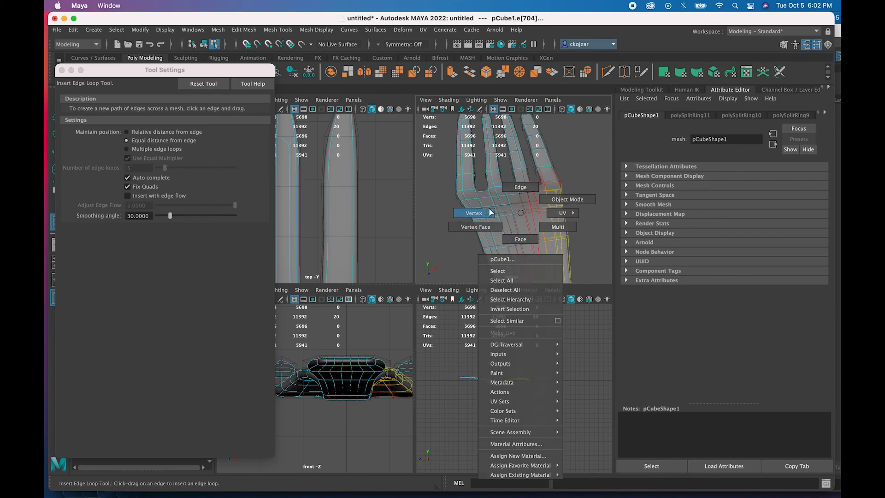
pyautogui.click(485, 212)
pyautogui.scroll(-3, 521, 219)
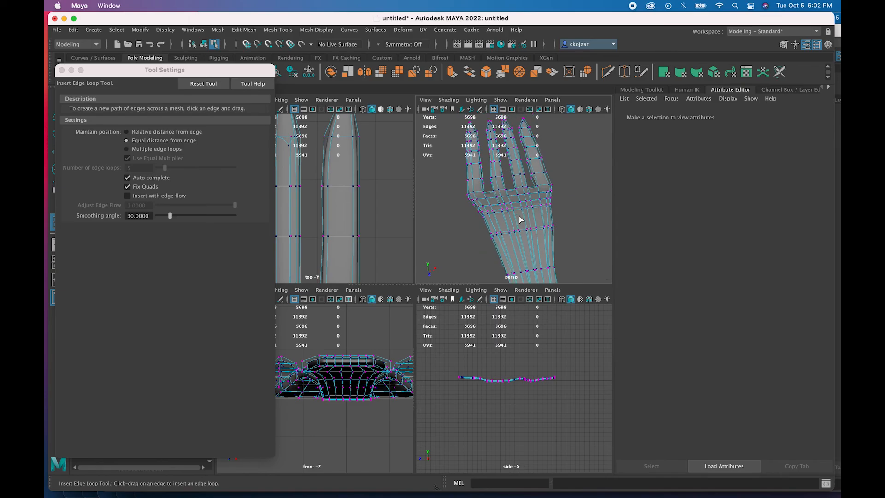
pyautogui.scroll(5, 516, 210)
pyautogui.scroll(-2, 515, 210)
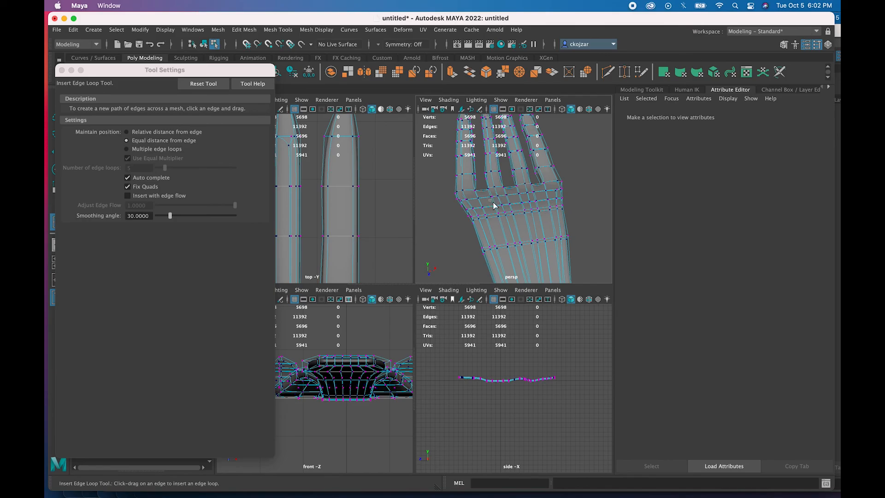
pyautogui.click(540, 226)
pyautogui.rightClick(514, 211)
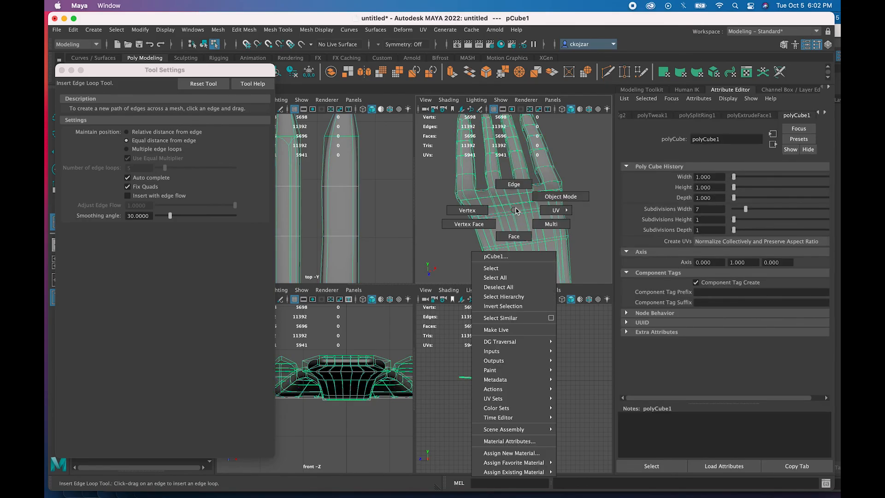
pyautogui.moveTo(513, 234); pyautogui.dragTo(477, 214, button='right')
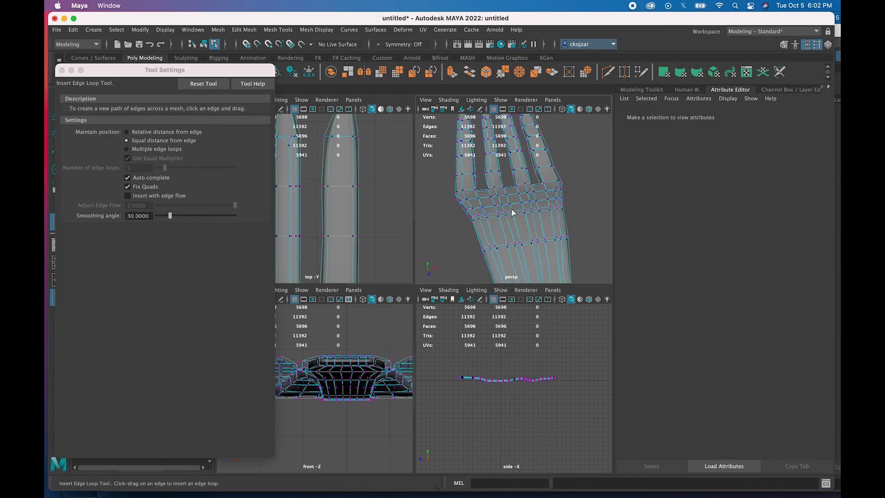
pyautogui.click(63, 70)
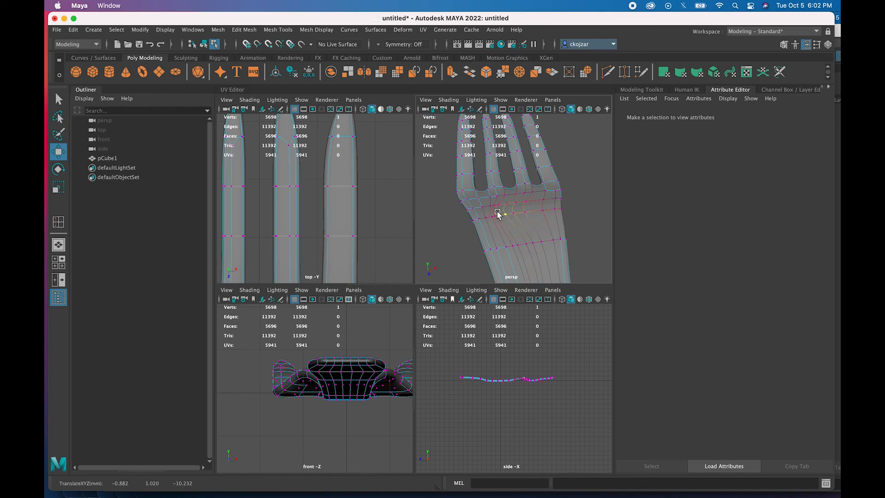
# - Undo the stray vertex move, switch to faces, and set soft-selection falloff radius to 0.14
pyautogui.hotkey('ctrl', 'z')
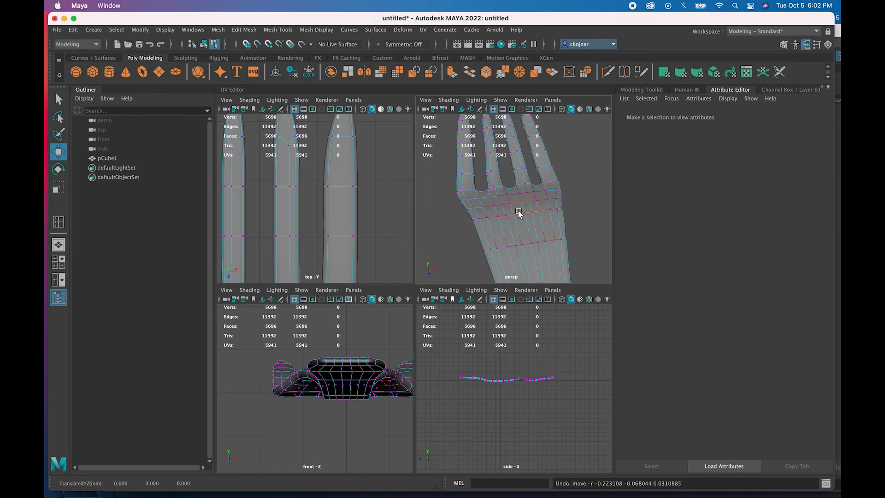
pyautogui.press('b')
pyautogui.moveTo(525, 212)
pyautogui.mouseDown()
pyautogui.moveTo(460, 212)
pyautogui.moveTo(539, 217)
pyautogui.mouseUp()
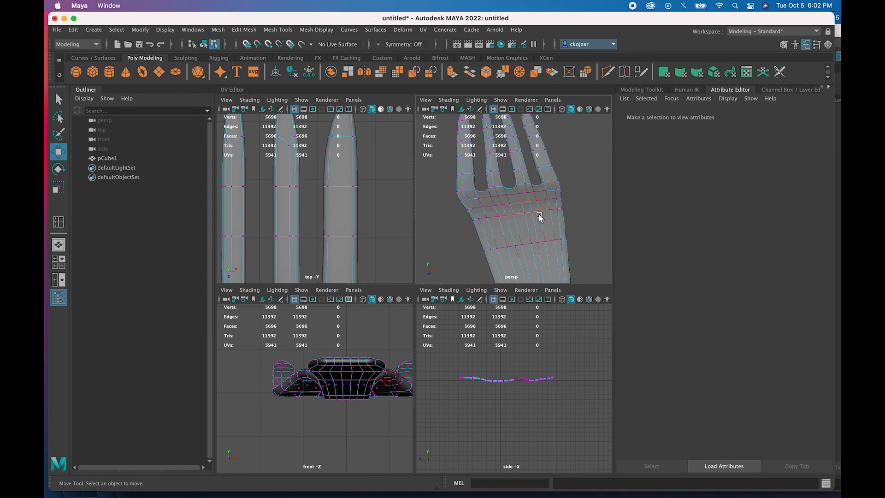
pyautogui.moveTo(530, 217); pyautogui.dragTo(541, 242, button='right')
pyautogui.press('b')
pyautogui.moveTo(518, 212); pyautogui.dragTo(495, 218)
# - Nudge a face at the prongs' base upward and lower another face slightly
pyautogui.click(517, 220)
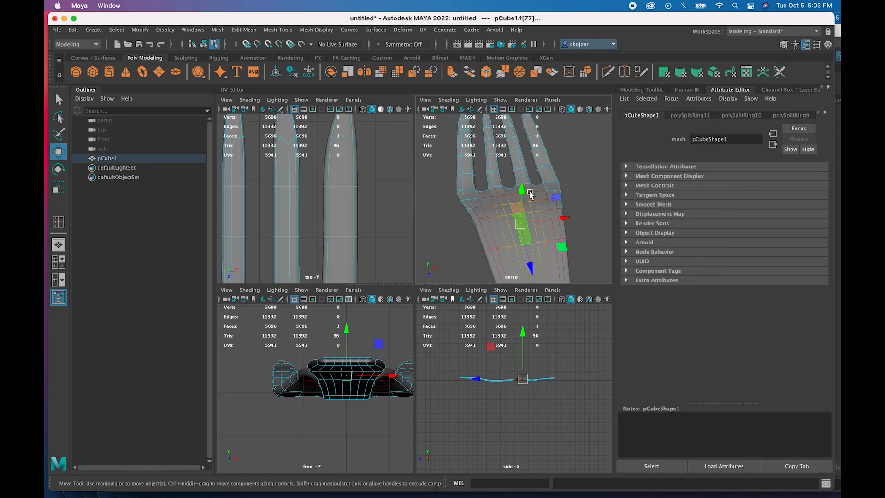
pyautogui.moveTo(520, 195); pyautogui.dragTo(520, 200)
pyautogui.moveTo(504, 231)
pyautogui.keyDown('alt'); pyautogui.mouseDown()
pyautogui.moveTo(539, 177)
pyautogui.moveTo(498, 222)
pyautogui.moveTo(511, 224)
pyautogui.moveTo(509, 233)
pyautogui.moveTo(497, 232)
pyautogui.moveTo(500, 222)
pyautogui.moveTo(490, 233)
pyautogui.mouseUp(); pyautogui.keyUp('alt')
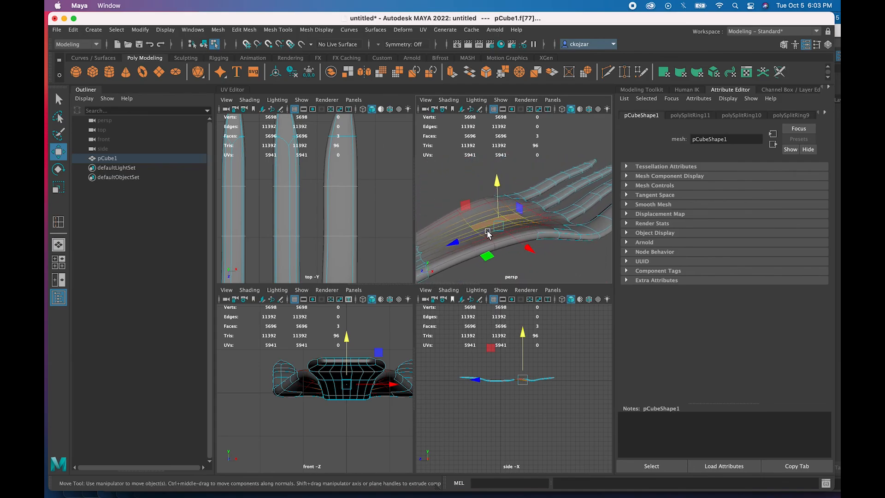
pyautogui.click(531, 216)
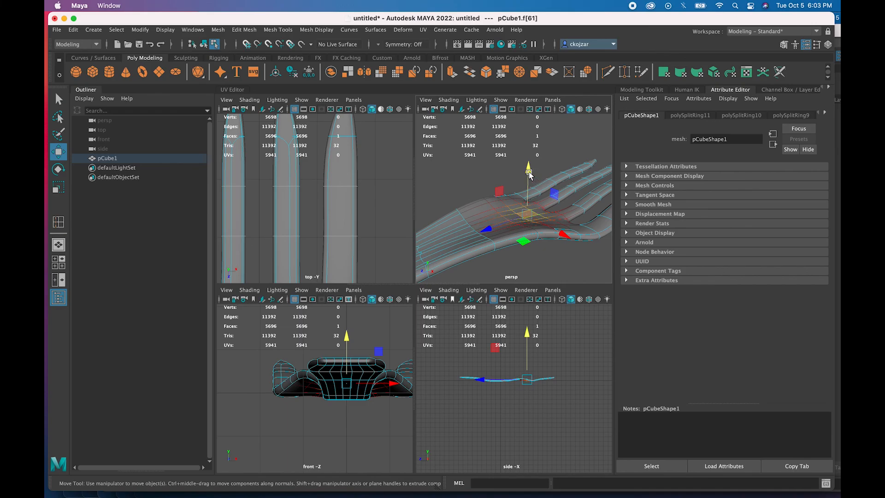
pyautogui.moveTo(529, 170); pyautogui.dragTo(529, 176)
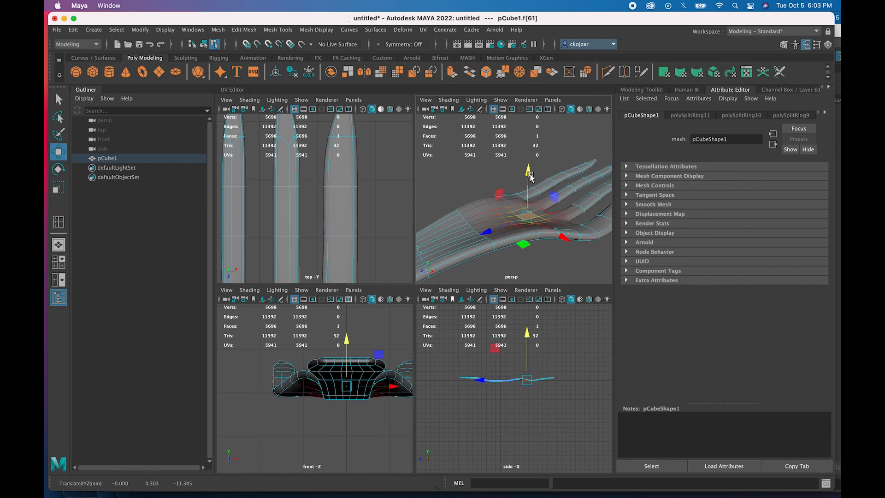
pyautogui.keyDown('alt'); pyautogui.moveTo(488, 223); pyautogui.dragTo(459, 225); pyautogui.keyUp('alt')
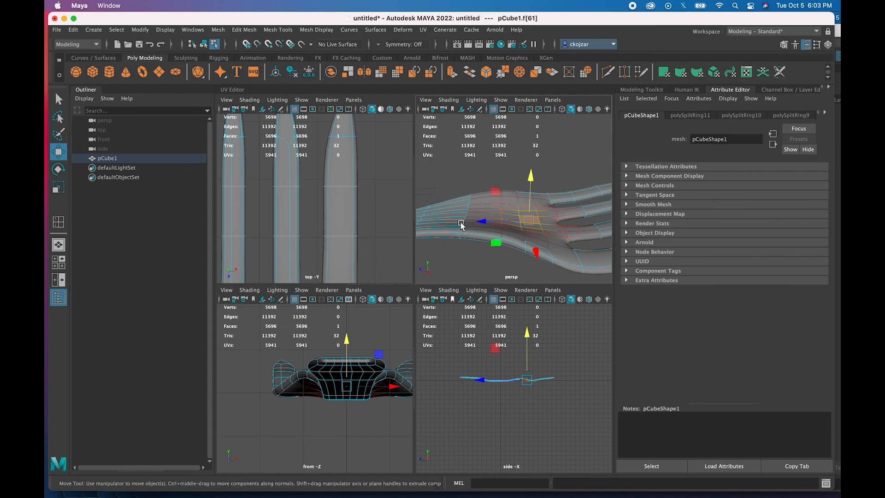
# - Try nudging a neck face in height, undo that move and frame the selection
pyautogui.click(466, 215)
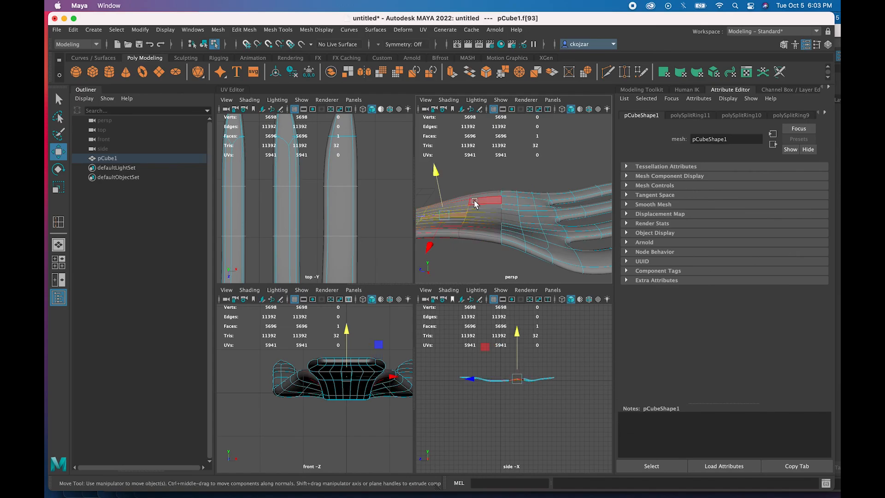
pyautogui.moveTo(437, 181); pyautogui.dragTo(438, 177)
pyautogui.keyDown('alt'); pyautogui.moveTo(459, 223); pyautogui.dragTo(483, 230); pyautogui.keyUp('alt')
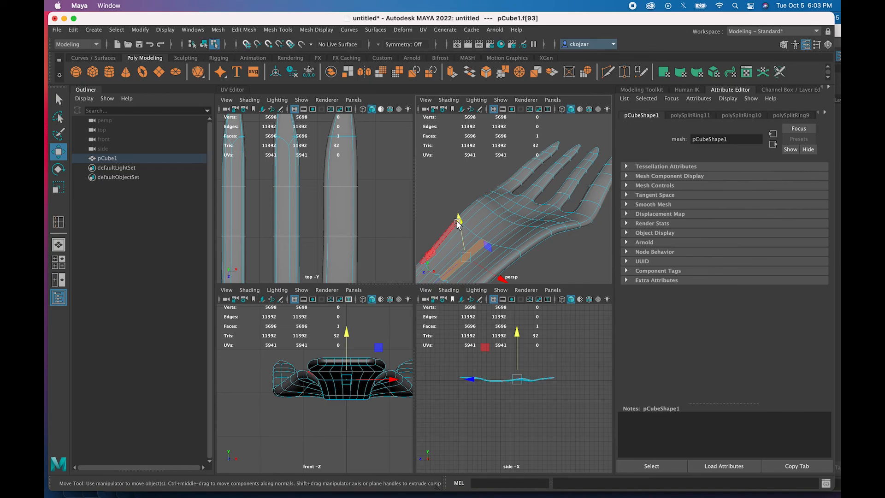
pyautogui.moveTo(459, 221); pyautogui.dragTo(465, 218)
pyautogui.press('super+z')
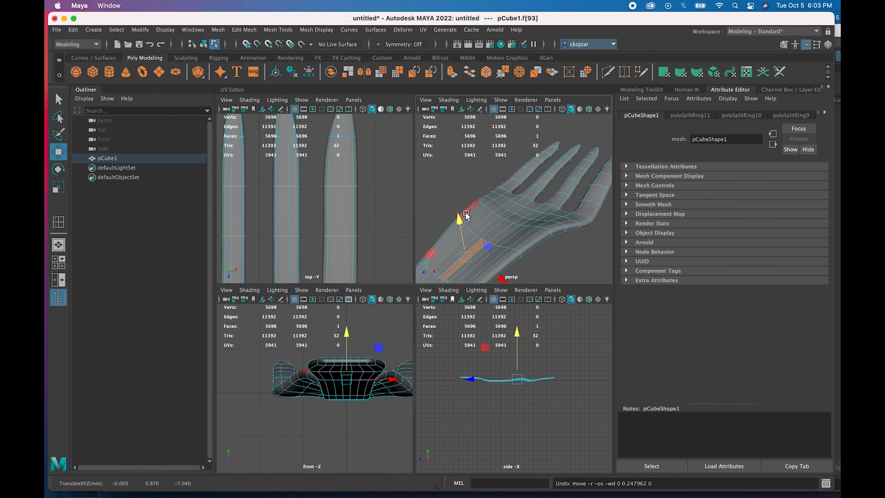
pyautogui.press('f')
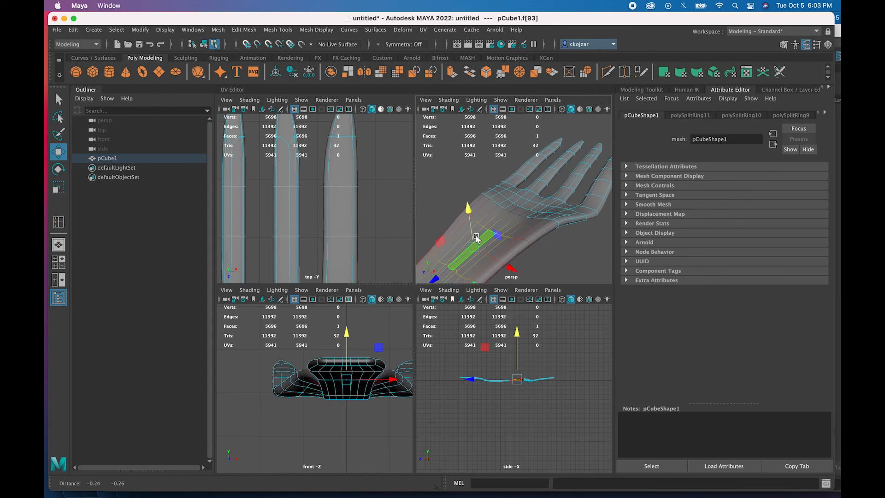
# - Raise two handle faces f[124:125] slightly to about Y 0.298
pyautogui.keyDown('alt'); pyautogui.moveTo(480, 233); pyautogui.dragTo(475, 234); pyautogui.keyUp('alt')
pyautogui.keyDown('alt'); pyautogui.moveTo(476, 234); pyautogui.dragTo(482, 217, button='middle'); pyautogui.keyUp('alt')
pyautogui.click(480, 217)
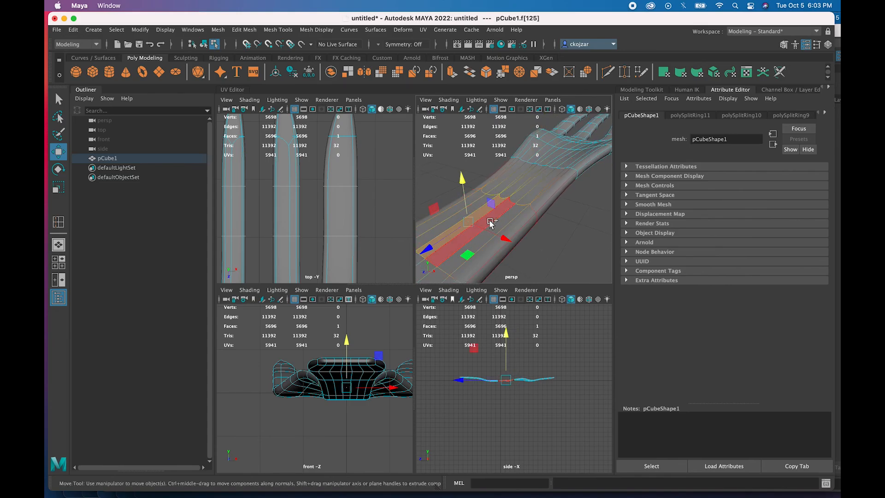
pyautogui.keyDown('shift'); pyautogui.click(491, 223); pyautogui.keyUp('shift')
pyautogui.moveTo(469, 186); pyautogui.dragTo(469, 186)
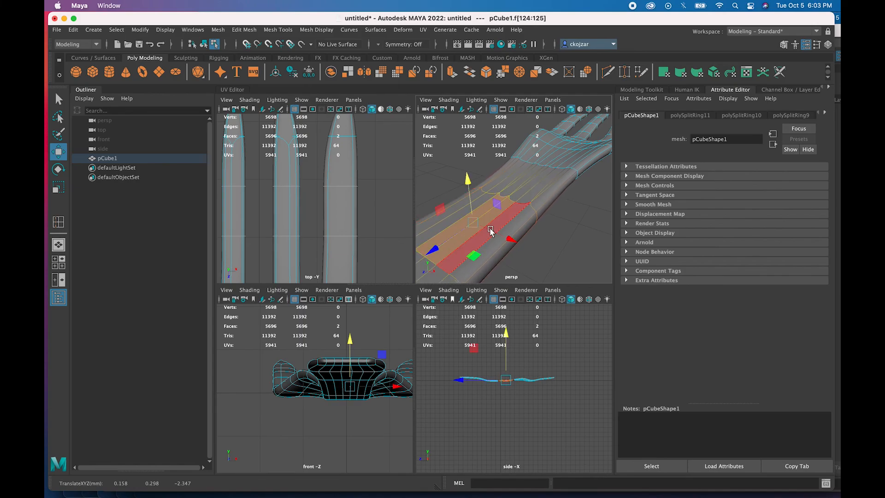
pyautogui.keyDown('alt'); pyautogui.moveTo(463, 238); pyautogui.dragTo(495, 222); pyautogui.keyUp('alt')
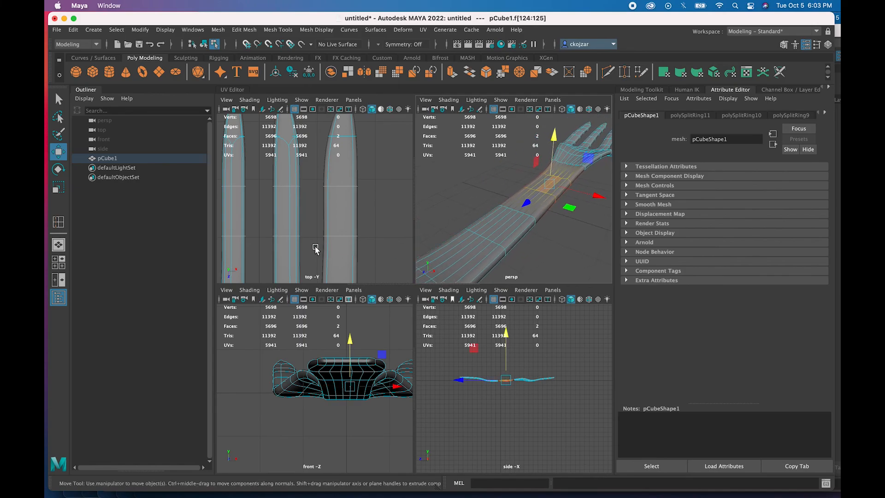
# - Pan and zoom the side and perspective views onto the handle's end
pyautogui.scroll(-6, 317, 249)
pyautogui.scroll(5, 310, 208)
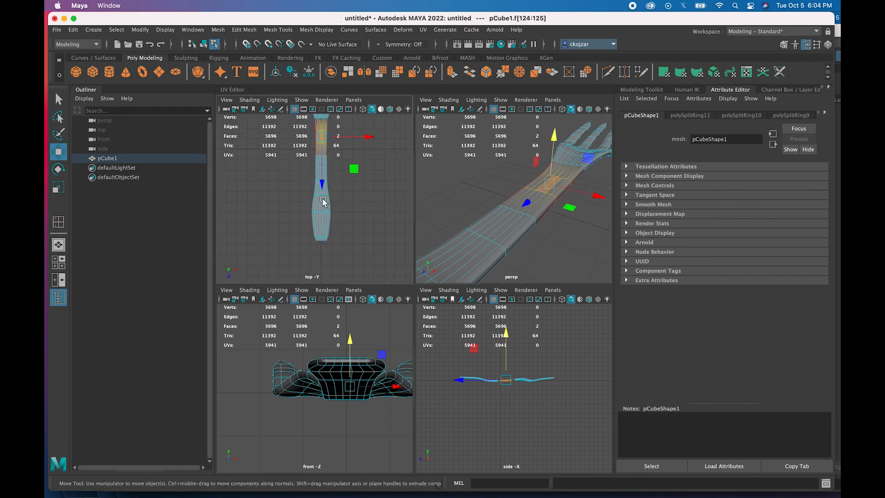
pyautogui.scroll(2, 323, 198)
pyautogui.scroll(5, 486, 380)
pyautogui.keyDown('alt'); pyautogui.moveTo(506, 384); pyautogui.dragTo(589, 397, button='middle'); pyautogui.keyUp('alt')
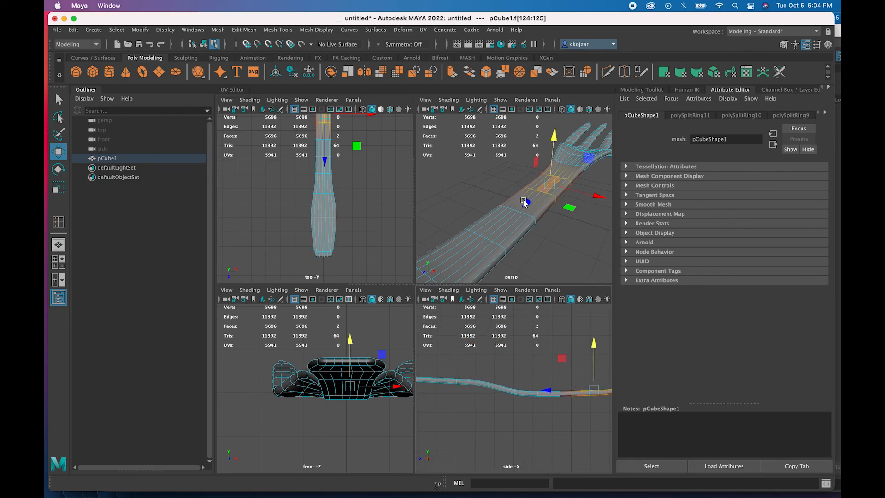
pyautogui.keyDown('alt'); pyautogui.moveTo(480, 241); pyautogui.dragTo(543, 201, button='middle'); pyautogui.keyUp('alt')
pyautogui.scroll(5, 543, 201)
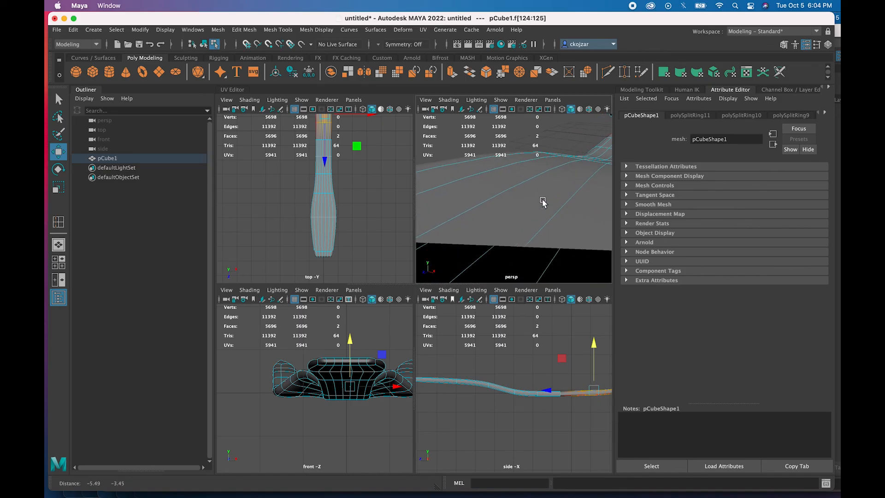
pyautogui.scroll(-5, 535, 209)
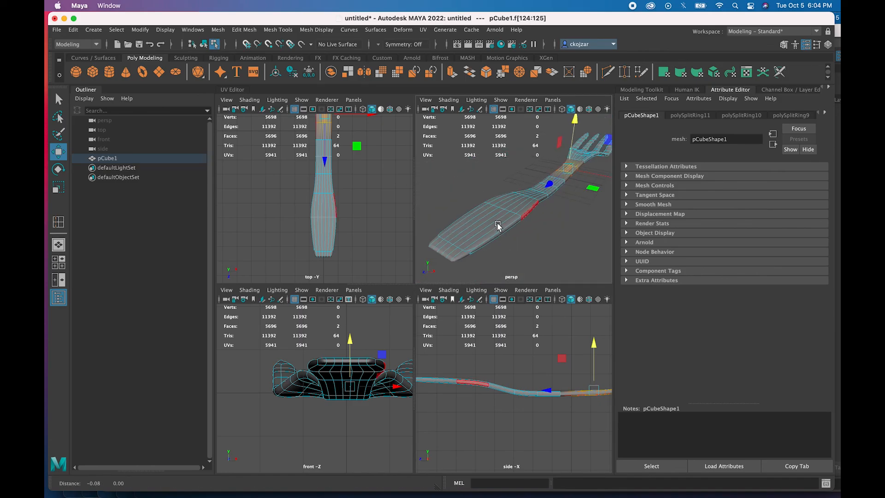
pyautogui.keyDown('alt'); pyautogui.moveTo(498, 225); pyautogui.dragTo(508, 227); pyautogui.keyUp('alt')
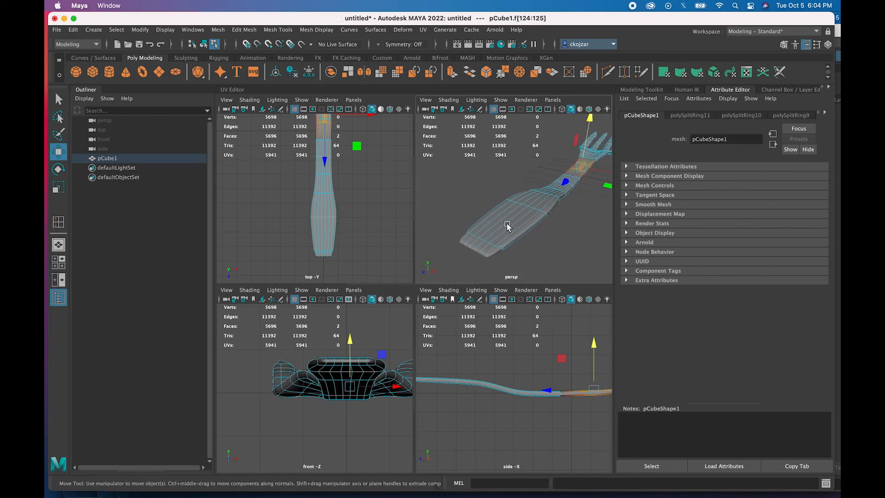
# - Move the two handle-end faces lengthwise to about Z 17.49, then switch to vertex editing
pyautogui.click(480, 246)
pyautogui.keyDown('shift'); pyautogui.click(482, 249); pyautogui.keyUp('shift')
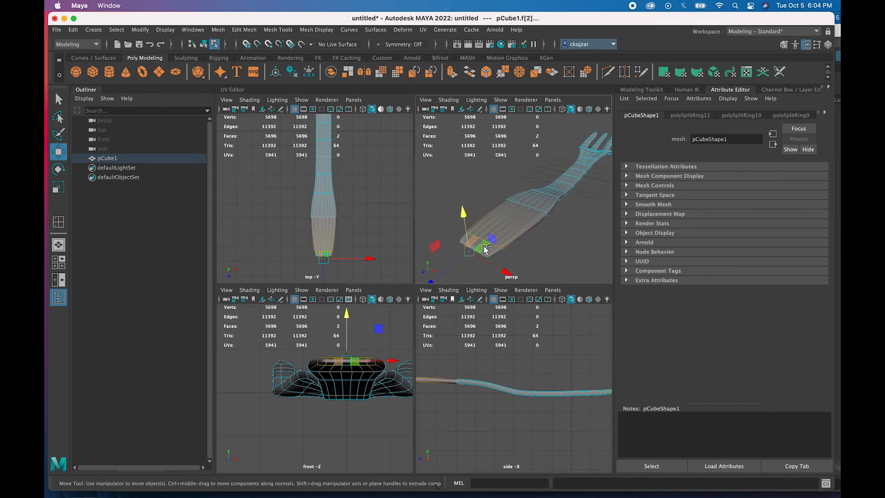
pyautogui.moveTo(433, 281); pyautogui.dragTo(437, 279)
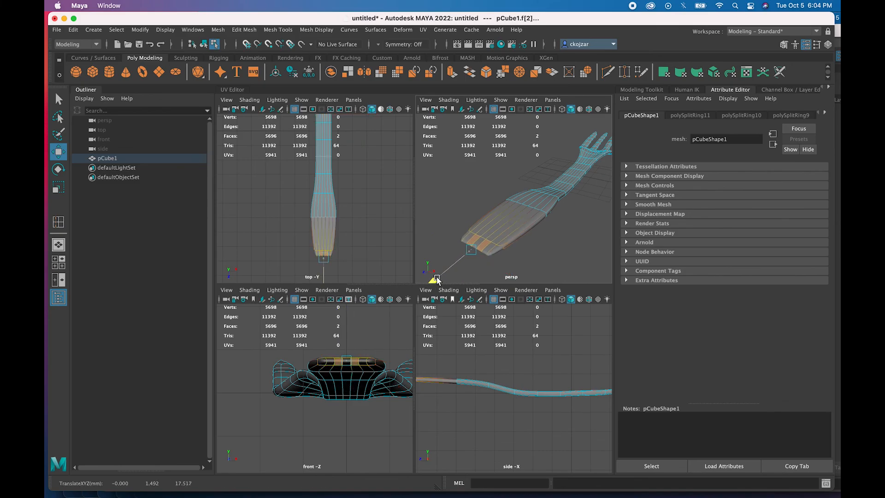
pyautogui.moveTo(480, 227); pyautogui.dragTo(444, 228, button='right')
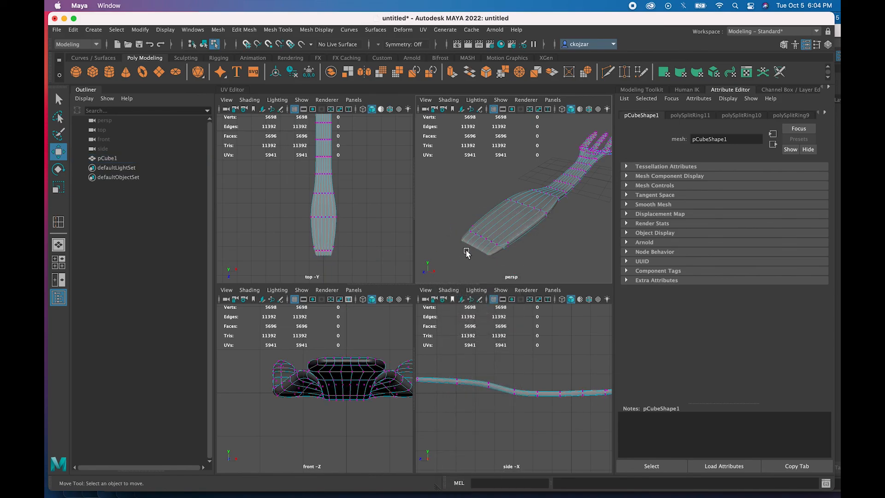
pyautogui.scroll(5, 473, 249)
pyautogui.scroll(-5, 472, 250)
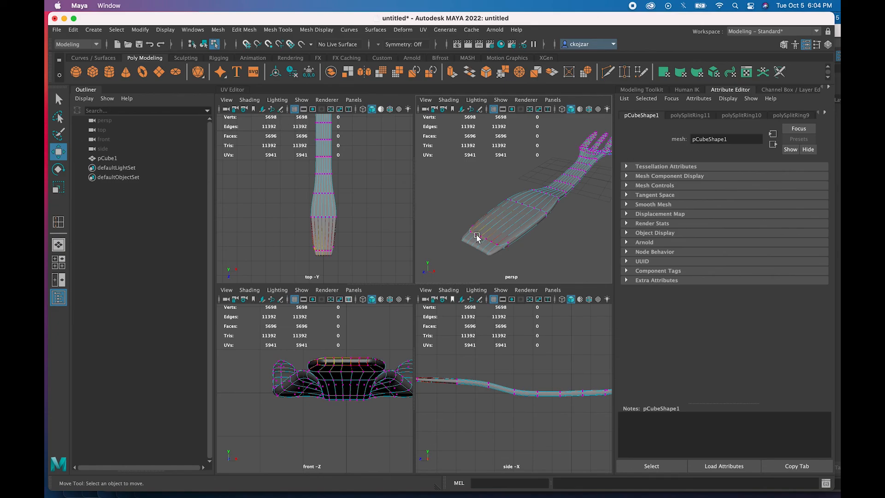
# - Nudge two handle-end vertices back and forth along the handle's length
pyautogui.click(477, 234)
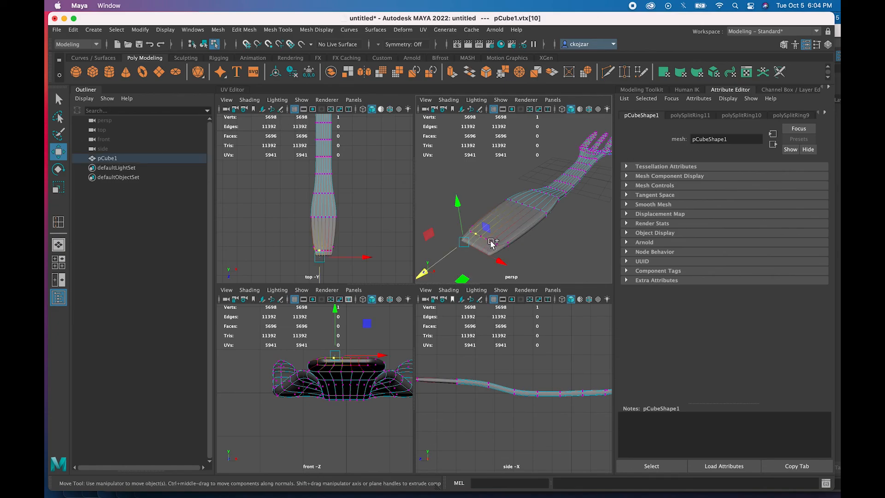
pyautogui.keyDown('shift'); pyautogui.click(492, 241); pyautogui.keyUp('shift')
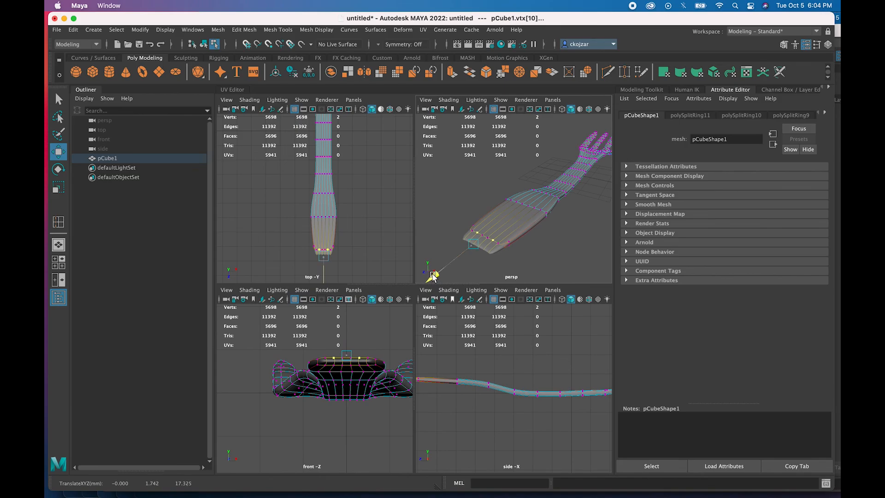
pyautogui.moveTo(428, 278); pyautogui.dragTo(427, 279)
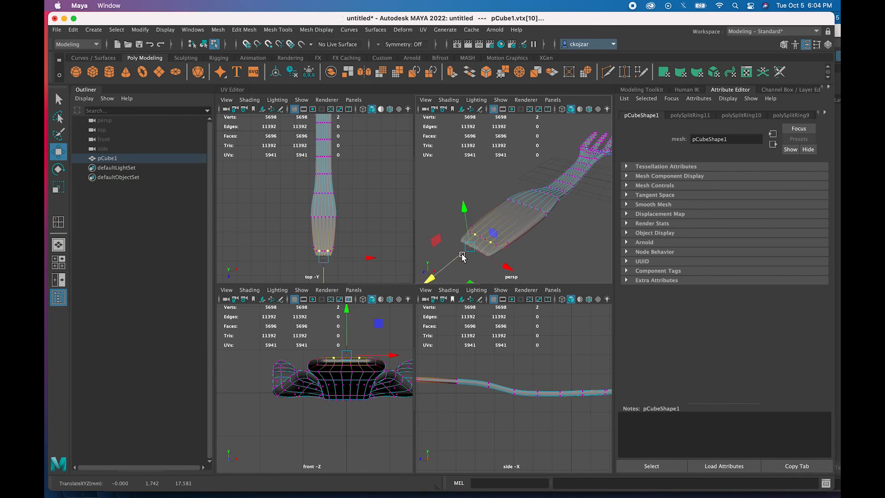
pyautogui.moveTo(431, 278); pyautogui.dragTo(446, 277)
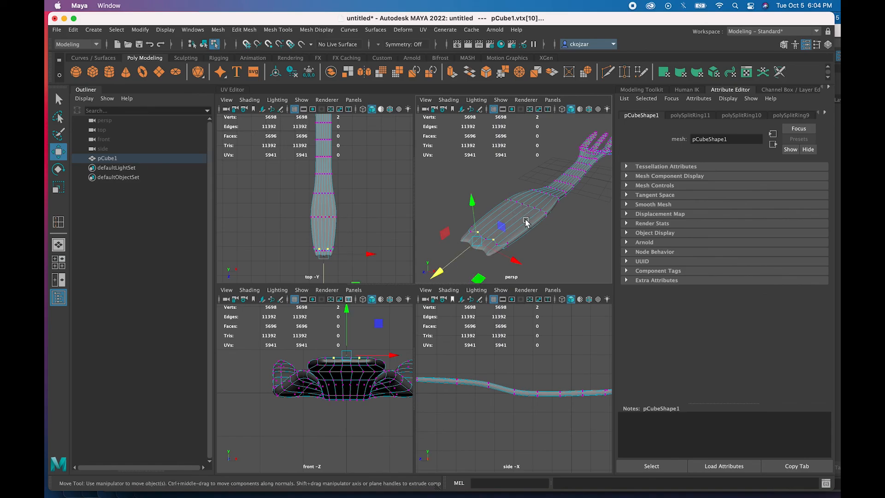
pyautogui.click(520, 222)
# - Select the five long faces of the handle end and raise them to about Y 1.52
pyautogui.moveTo(515, 227); pyautogui.dragTo(511, 245, button='right')
pyautogui.keyDown('shift'); pyautogui.click(516, 226); pyautogui.keyUp('shift')
pyautogui.keyDown('shift'); pyautogui.click(497, 227); pyautogui.keyUp('shift')
pyautogui.keyDown('shift'); pyautogui.click(488, 224); pyautogui.keyUp('shift')
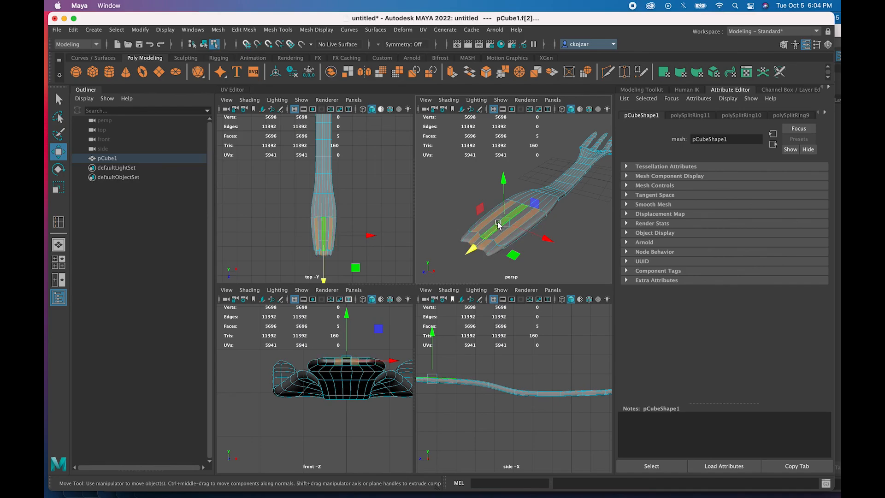
pyautogui.moveTo(504, 185); pyautogui.dragTo(504, 180)
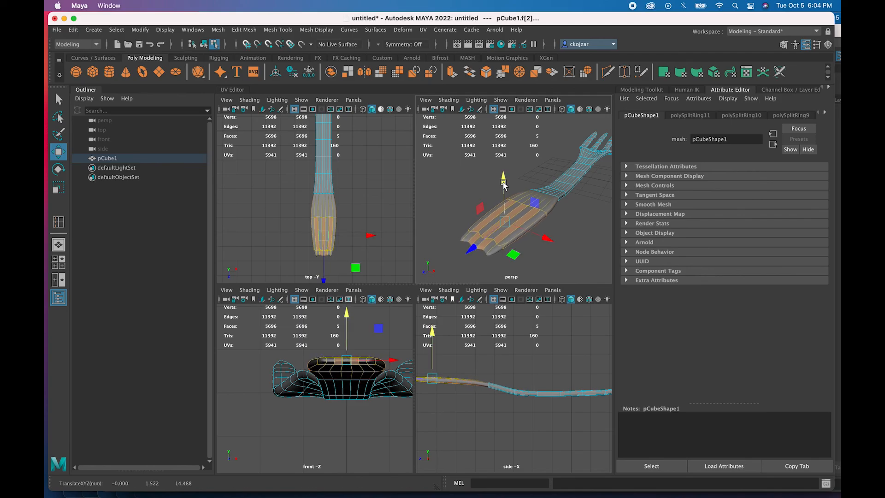
pyautogui.scroll(5, 502, 228)
pyautogui.scroll(-5, 501, 228)
# - Scale the raised faces vertically to roughly 1.059 and reframe the view on the handle end
pyautogui.press('r')
pyautogui.moveTo(504, 183)
pyautogui.mouseDown()
pyautogui.moveTo(502, 173)
pyautogui.moveTo(500, 183)
pyautogui.mouseUp()
pyautogui.keyDown('alt'); pyautogui.moveTo(500, 240); pyautogui.dragTo(438, 210); pyautogui.keyUp('alt')
pyautogui.keyDown('alt'); pyautogui.moveTo(436, 194); pyautogui.dragTo(463, 204, button='middle'); pyautogui.keyUp('alt')
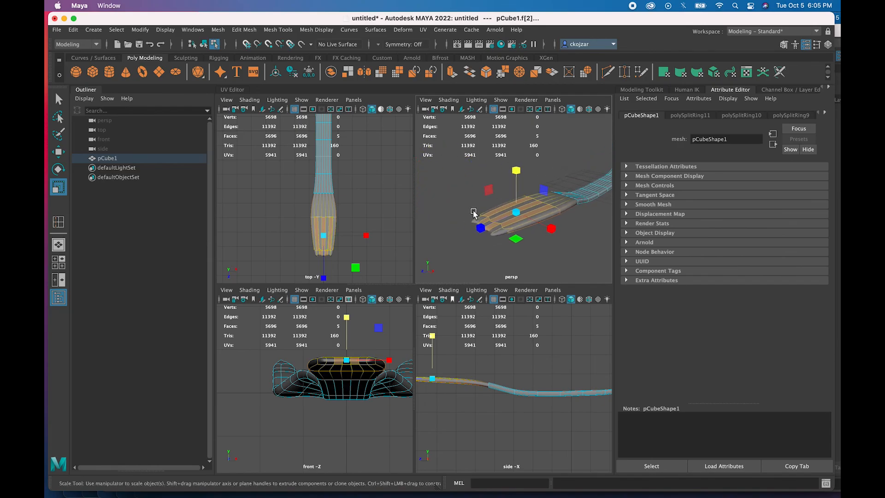
pyautogui.scroll(5, 475, 212)
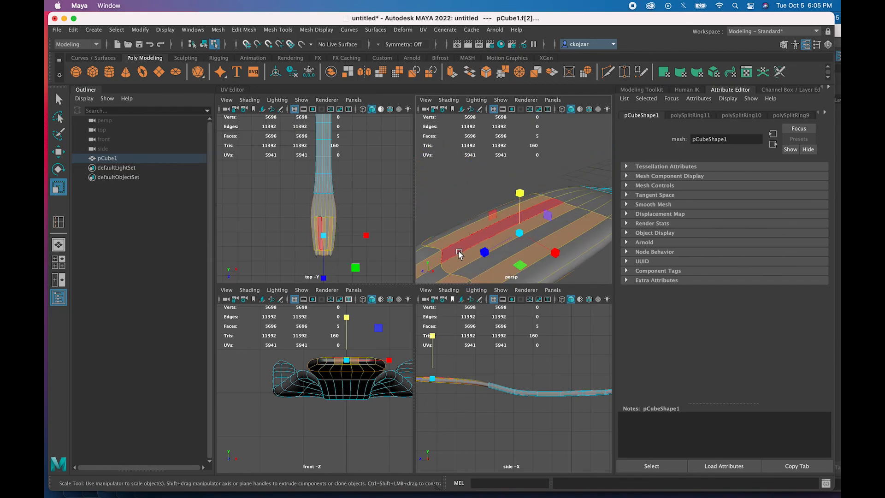
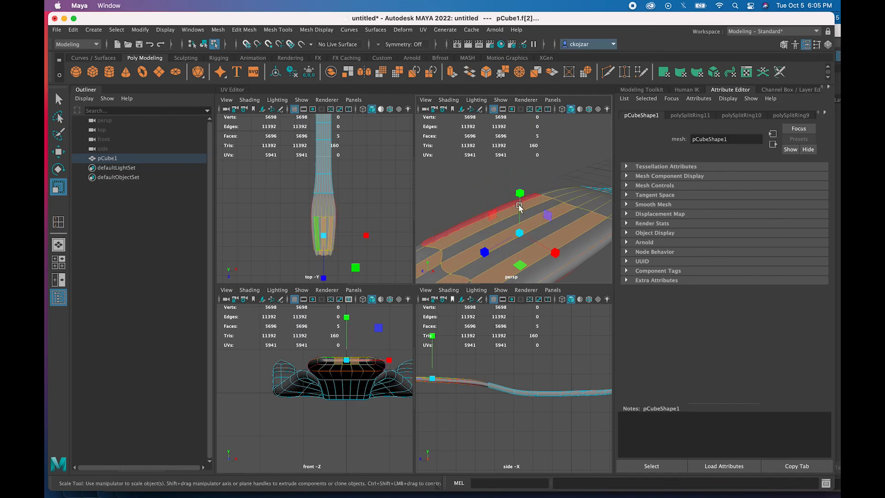
# - Move the five selected middle faces slightly upward along Y
pyautogui.press('w')
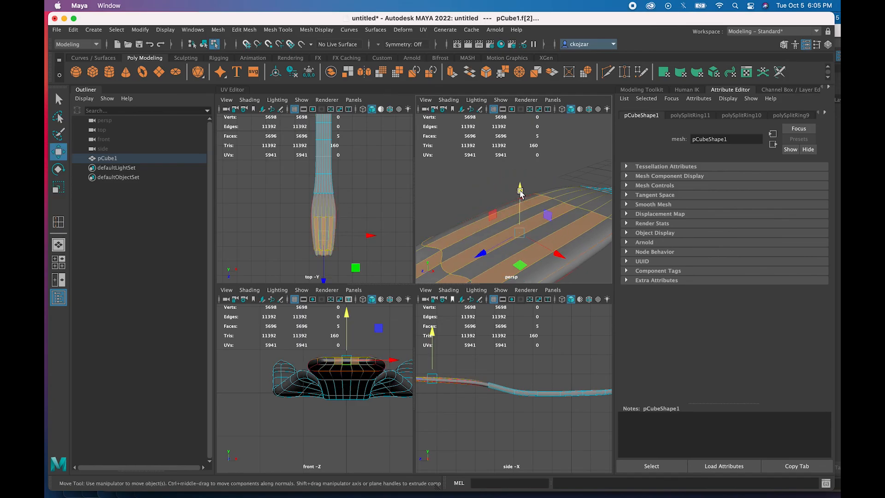
pyautogui.moveTo(520, 192); pyautogui.dragTo(521, 188)
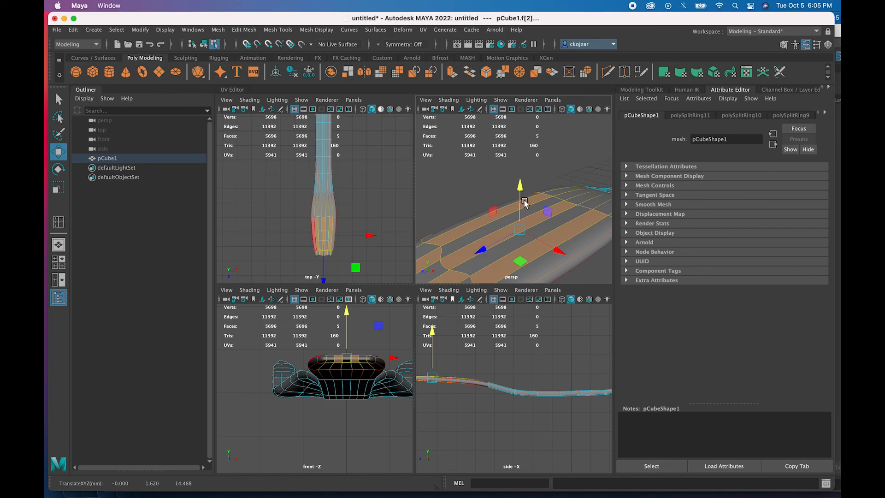
pyautogui.keyDown('alt'); pyautogui.moveTo(527, 234); pyautogui.dragTo(518, 229); pyautogui.keyUp('alt')
pyautogui.keyDown('alt'); pyautogui.moveTo(518, 230); pyautogui.dragTo(504, 218, button='middle'); pyautogui.keyUp('alt')
pyautogui.keyDown('alt'); pyautogui.moveTo(504, 218); pyautogui.dragTo(528, 233); pyautogui.keyUp('alt')
# - Select four edge loops along the fork and lift them upward to curve it
pyautogui.moveTo(527, 231); pyautogui.dragTo(525, 203, button='right')
pyautogui.keyDown('shift'); pyautogui.click(527, 232); pyautogui.keyUp('shift')
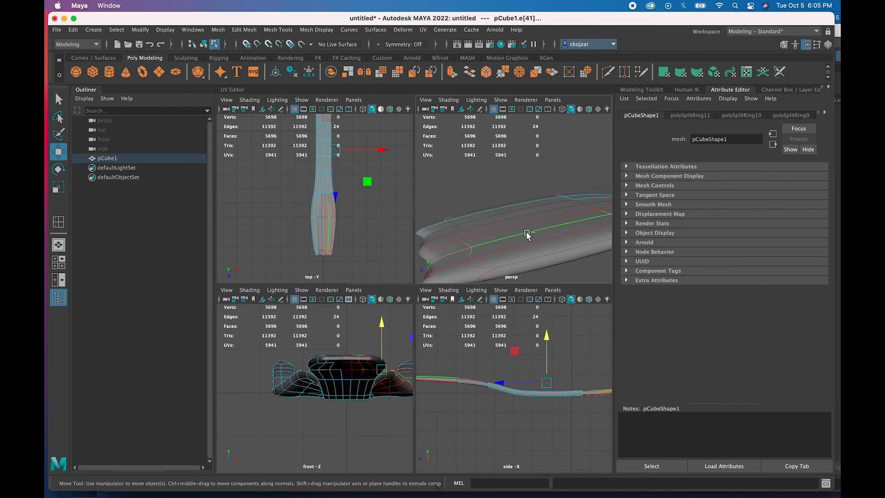
pyautogui.keyDown('shift'); pyautogui.click(507, 221); pyautogui.keyUp('shift')
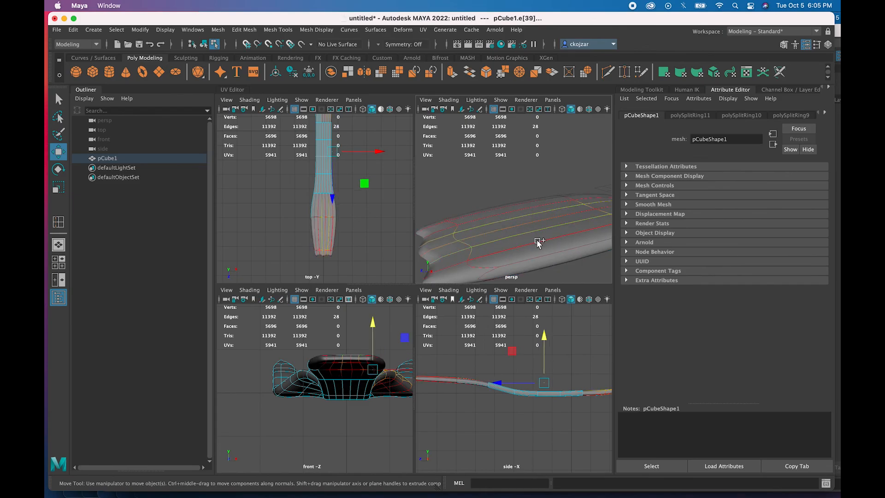
pyautogui.keyDown('shift'); pyautogui.click(554, 252); pyautogui.keyUp('shift')
pyautogui.keyDown('shift'); pyautogui.click(499, 206); pyautogui.keyUp('shift')
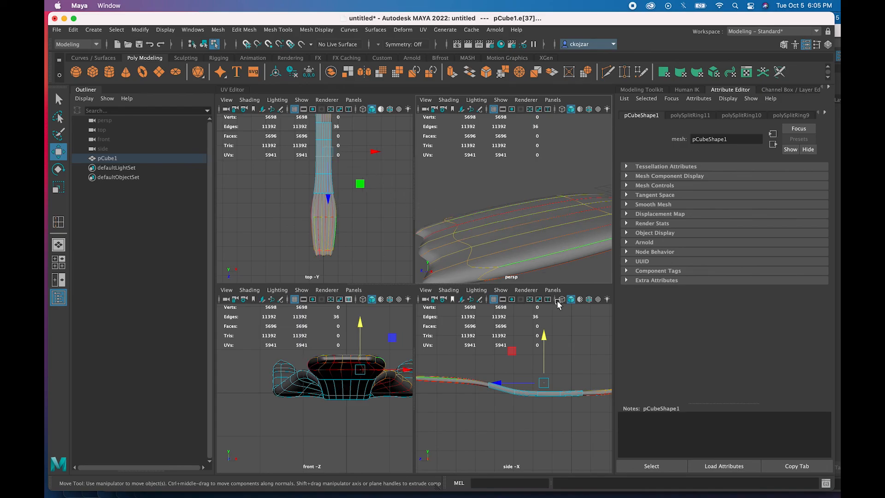
pyautogui.moveTo(544, 339); pyautogui.dragTo(543, 337)
# - Clear the edge selection, frame the whole fork and select the pCube1 object
pyautogui.keyDown('alt'); pyautogui.moveTo(372, 370); pyautogui.dragTo(359, 380); pyautogui.keyUp('alt')
pyautogui.keyDown('alt'); pyautogui.moveTo(497, 238); pyautogui.dragTo(493, 240); pyautogui.keyUp('alt')
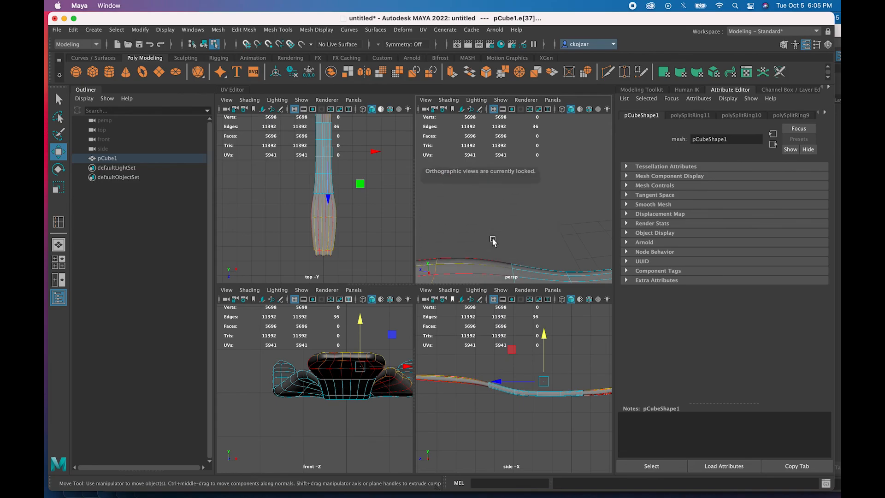
pyautogui.scroll(-5, 483, 248)
pyautogui.scroll(3, 468, 235)
pyautogui.keyDown('alt'); pyautogui.moveTo(469, 235); pyautogui.dragTo(492, 230); pyautogui.keyUp('alt')
pyautogui.scroll(3, 520, 224)
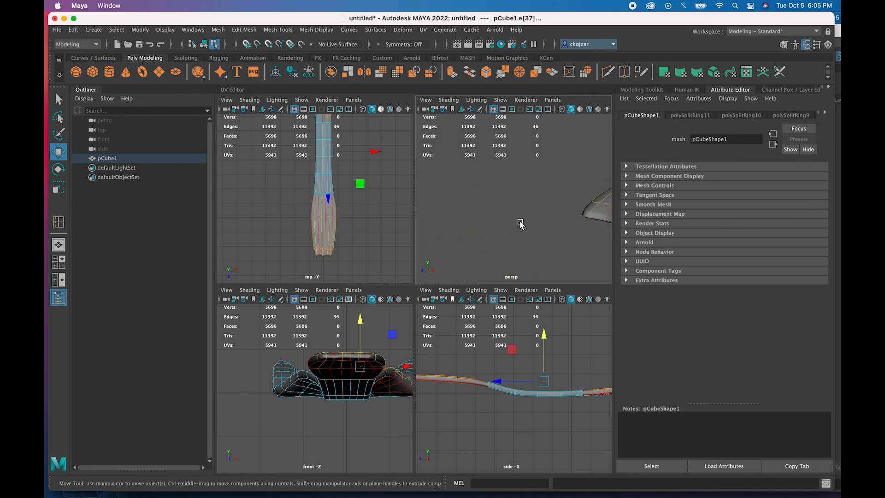
pyautogui.click(560, 227)
pyautogui.keyDown('alt'); pyautogui.moveTo(552, 223); pyautogui.dragTo(560, 186, button='right'); pyautogui.keyUp('alt')
pyautogui.click(510, 214)
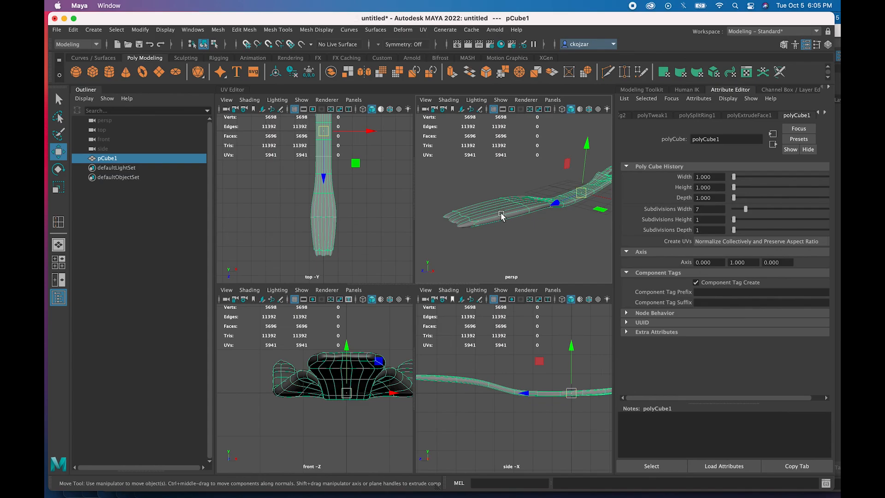
# - Preview the fork smoothed, view its notched end, and reselect it
pyautogui.press('3')
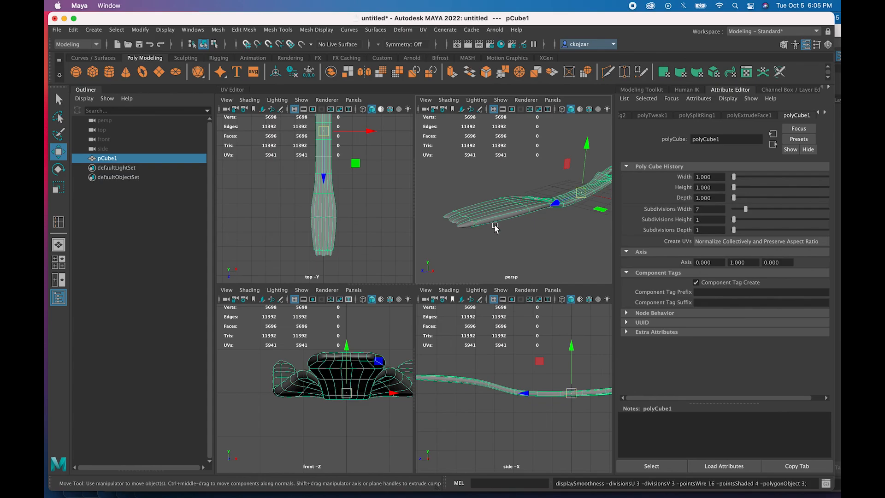
pyautogui.click(506, 246)
pyautogui.moveTo(500, 229)
pyautogui.keyDown('alt'); pyautogui.mouseDown()
pyautogui.moveTo(496, 222)
pyautogui.moveTo(506, 222)
pyautogui.moveTo(490, 232)
pyautogui.mouseUp(); pyautogui.keyUp('alt')
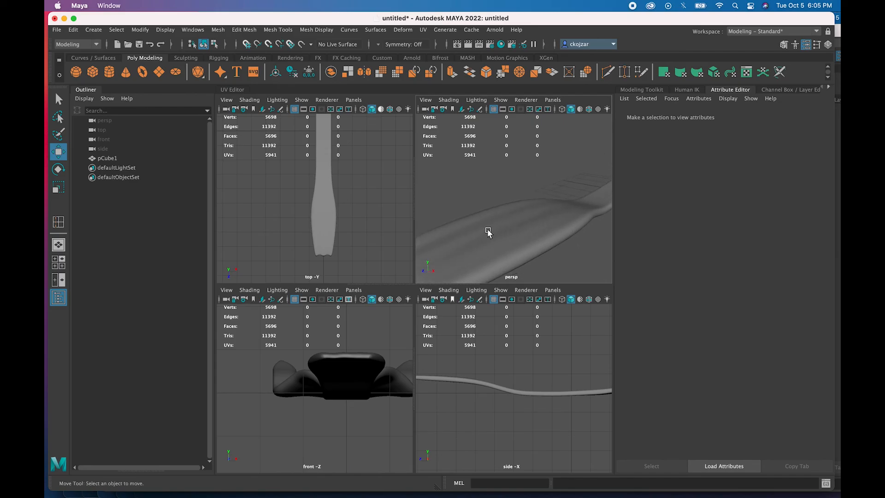
pyautogui.moveTo(500, 243)
pyautogui.keyDown('alt'); pyautogui.mouseDown(button='middle')
pyautogui.moveTo(486, 241)
pyautogui.moveTo(515, 242)
pyautogui.mouseUp(button='middle'); pyautogui.keyUp('alt')
pyautogui.keyDown('alt'); pyautogui.moveTo(516, 242); pyautogui.dragTo(533, 227); pyautogui.keyUp('alt')
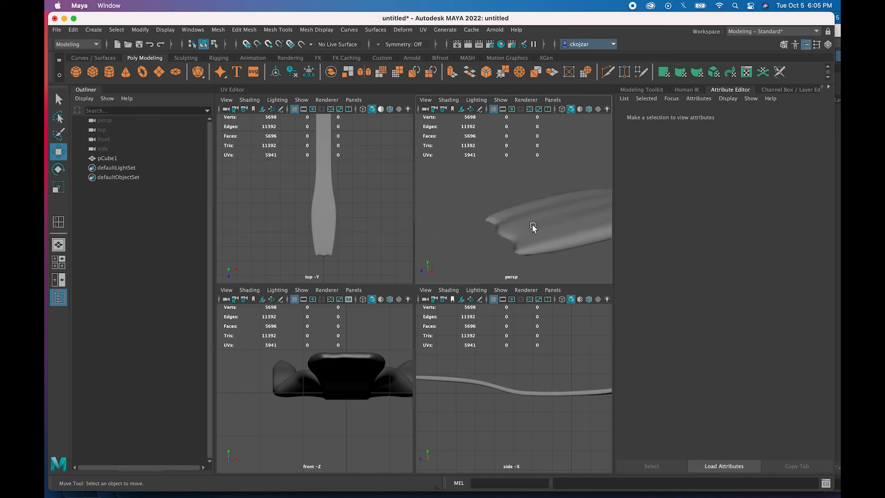
pyautogui.click(524, 255)
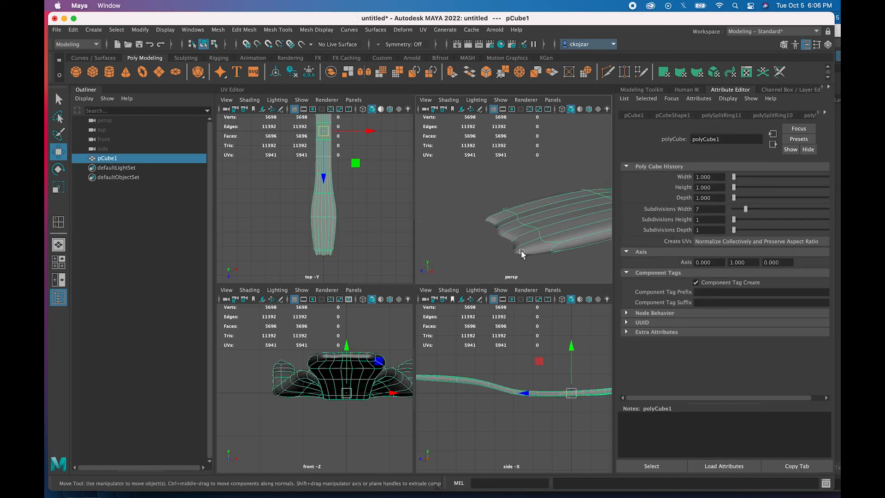
# - Switch the fork to Edge selection mode
pyautogui.rightClick(522, 227)
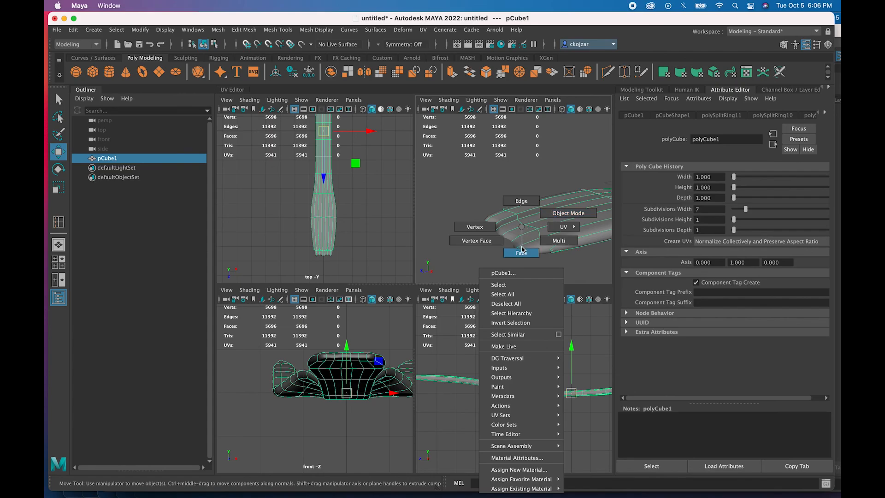
pyautogui.click(522, 201)
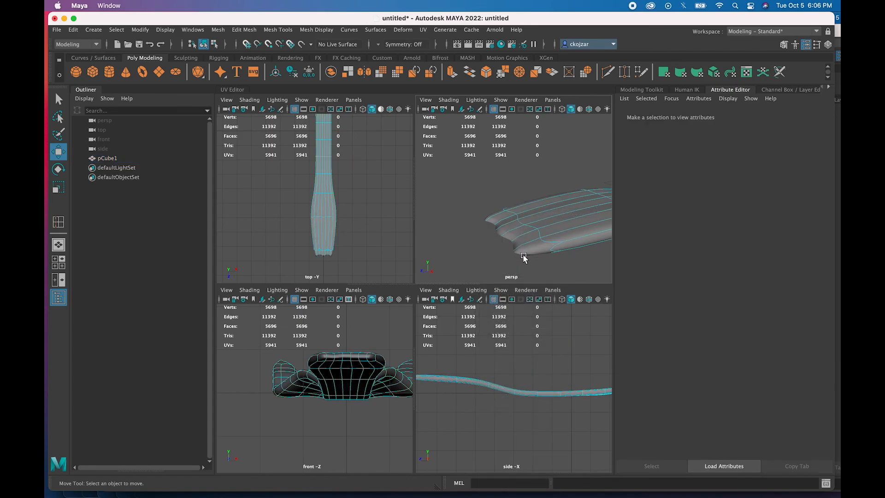
pyautogui.rightClick(529, 227)
pyautogui.click(532, 199)
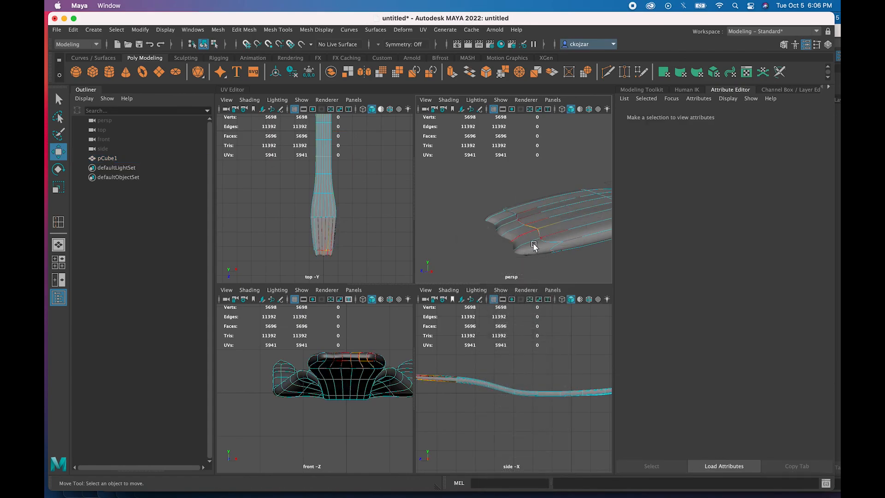
# - Turn off smooth preview to show the blocky 358-vertex cage and open Mesh Tools
pyautogui.press('1')
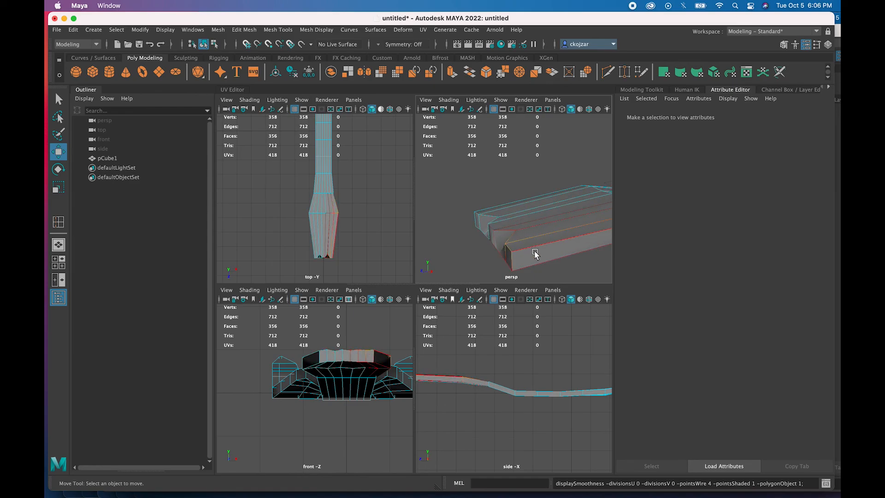
pyautogui.scroll(-6, 529, 251)
pyautogui.scroll(2, 530, 204)
pyautogui.scroll(3, 530, 204)
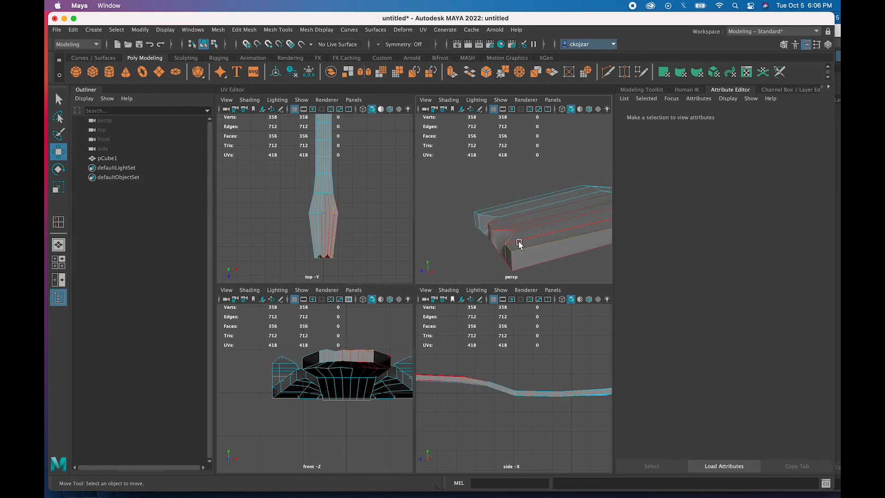
pyautogui.keyDown('alt'); pyautogui.moveTo(513, 258); pyautogui.dragTo(502, 223, button='middle'); pyautogui.keyUp('alt')
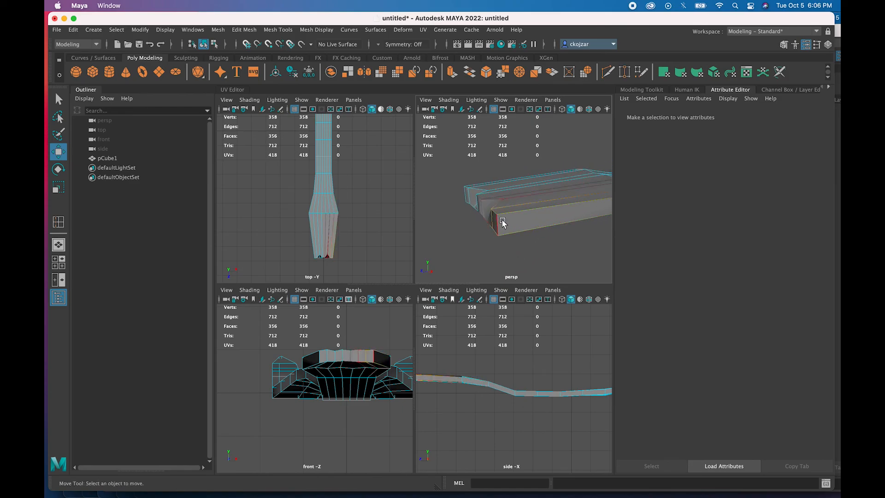
pyautogui.click(276, 29)
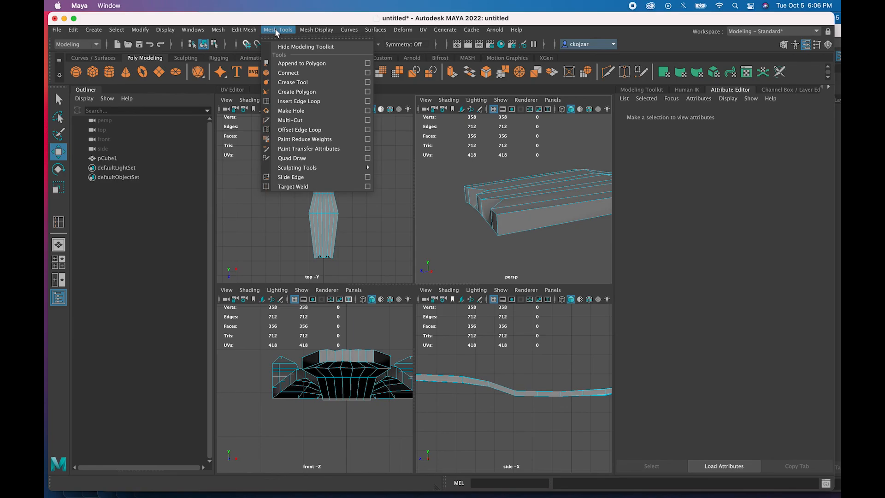
# - Insert two edge loops near the fork's notched end, reaching 1064 edges
pyautogui.click(294, 103)
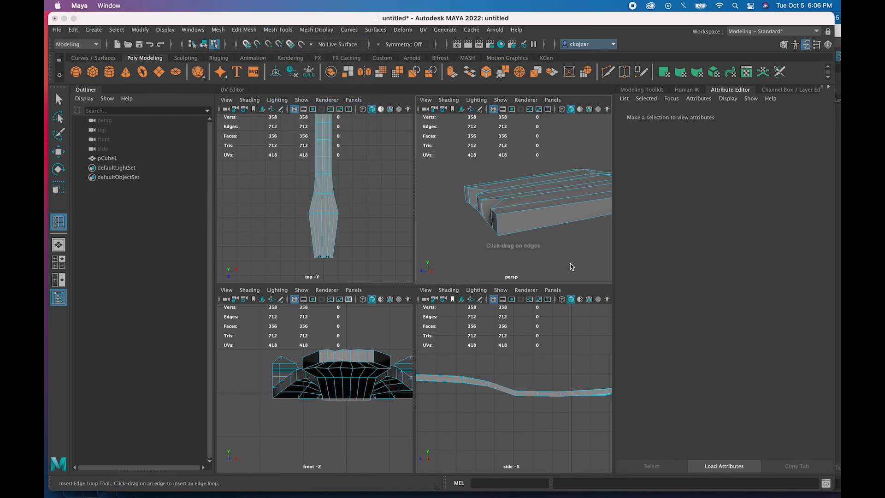
pyautogui.click(497, 223)
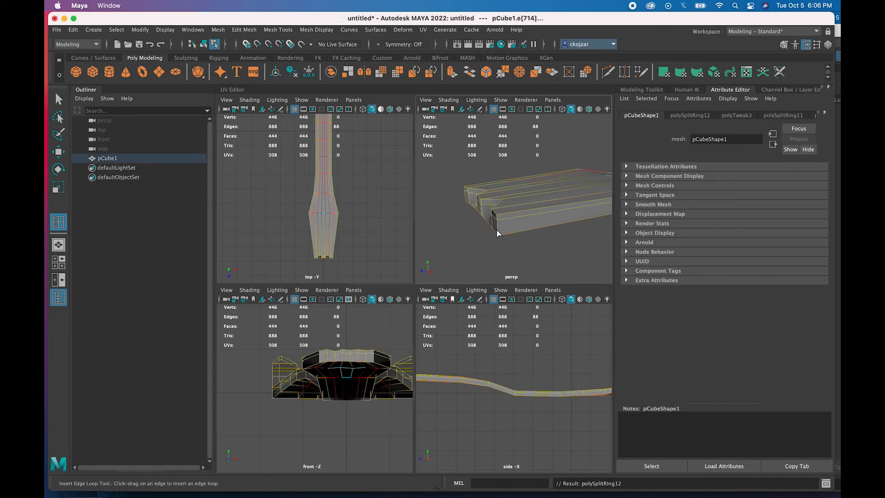
pyautogui.click(498, 232)
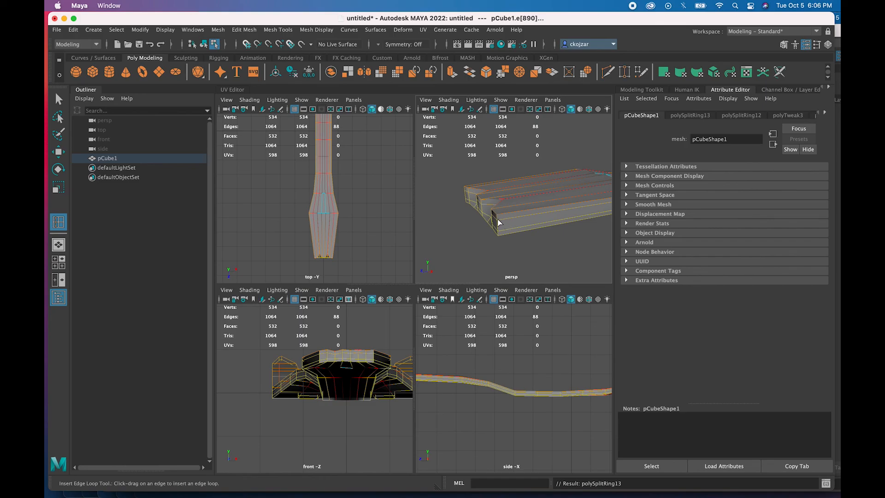
pyautogui.keyDown('alt'); pyautogui.moveTo(494, 227); pyautogui.dragTo(497, 224); pyautogui.keyUp('alt')
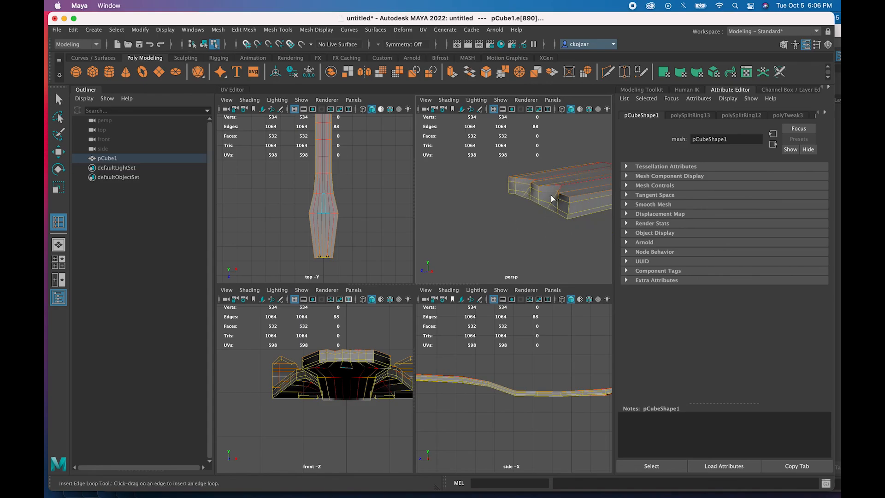
# - Return the fork to object selection mode
pyautogui.press('F8')
pyautogui.moveTo(549, 198)
pyautogui.mouseDown(button='right')
pyautogui.moveTo(540, 221)
pyautogui.moveTo(553, 213)
pyautogui.moveTo(548, 198)
pyautogui.moveTo(521, 205)
pyautogui.moveTo(543, 216)
pyautogui.moveTo(550, 202)
pyautogui.mouseUp(button='right')
pyautogui.press('F8')
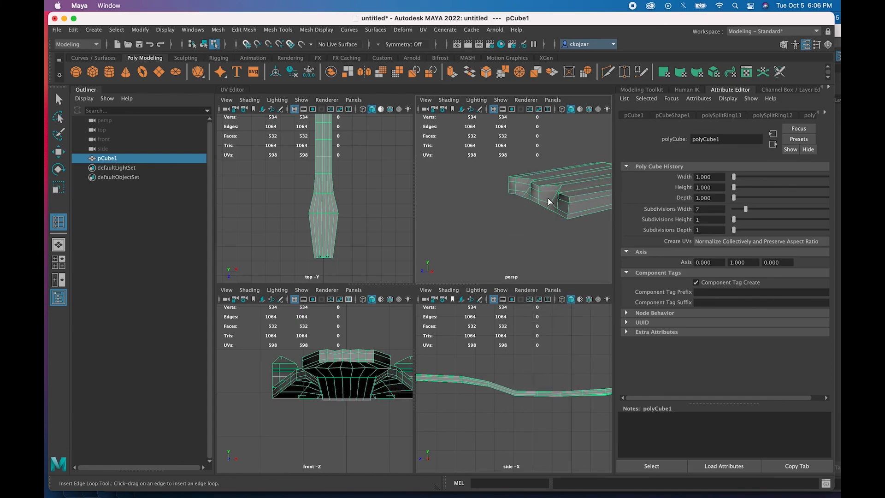
pyautogui.scroll(3, 351, 341)
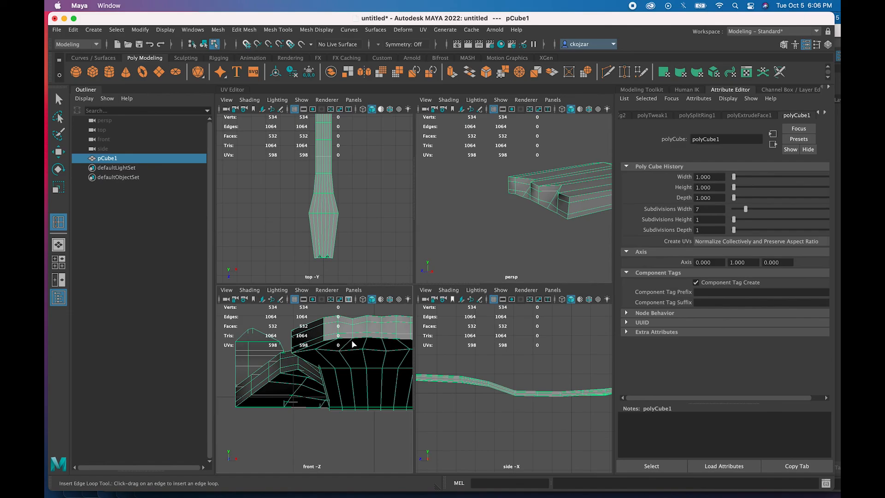
# - Insert edge loops across the handle in front view, undoing the two extra loops
pyautogui.keyDown('alt'); pyautogui.moveTo(352, 340); pyautogui.dragTo(378, 395, button='middle'); pyautogui.keyUp('alt')
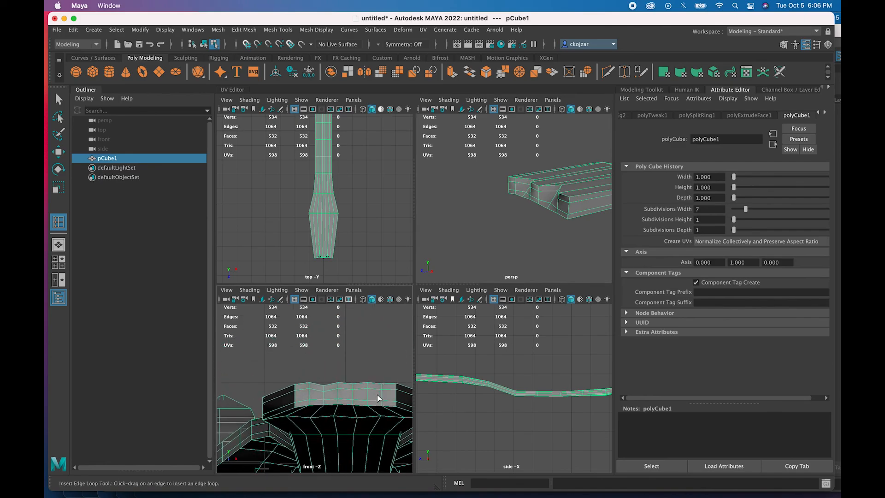
pyautogui.click(377, 395)
pyautogui.rightClick(376, 397)
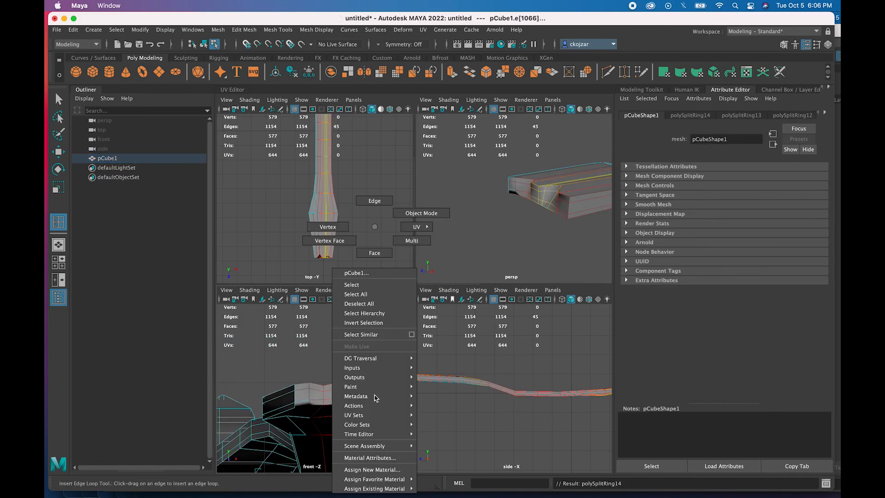
pyautogui.click(375, 252)
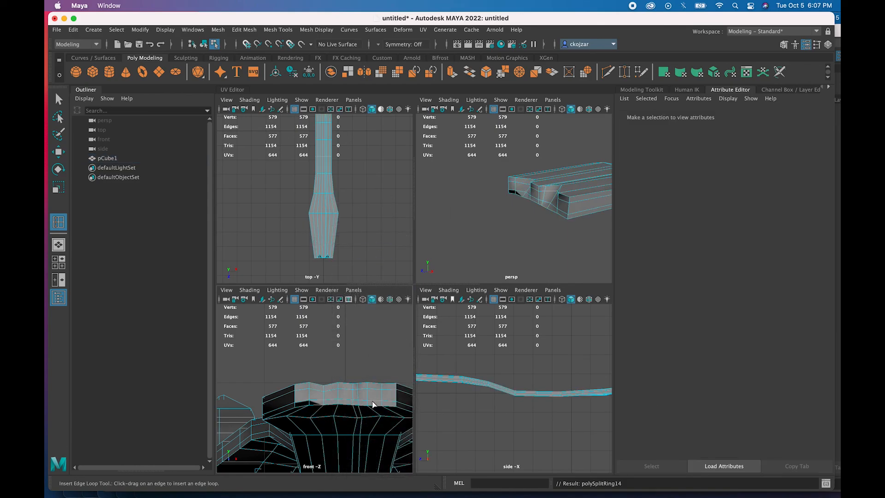
pyautogui.click(374, 398)
pyautogui.scroll(2, 380, 399)
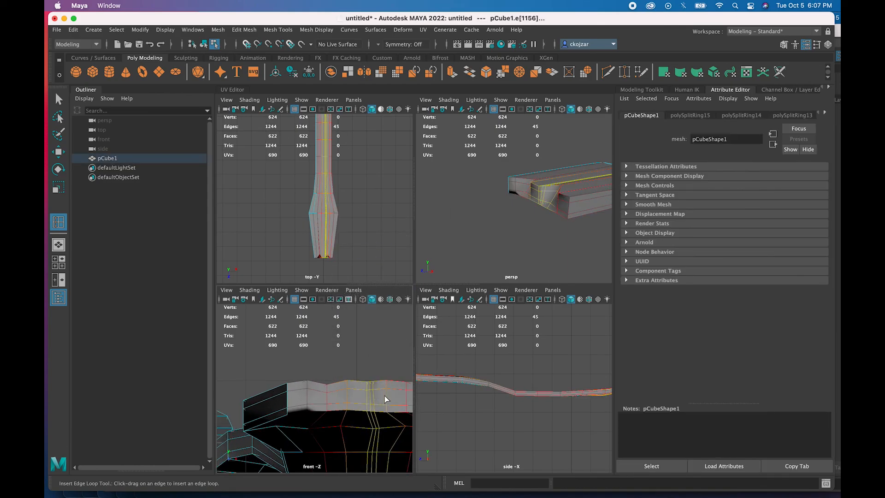
pyautogui.click(401, 400)
pyautogui.rightClick(397, 401)
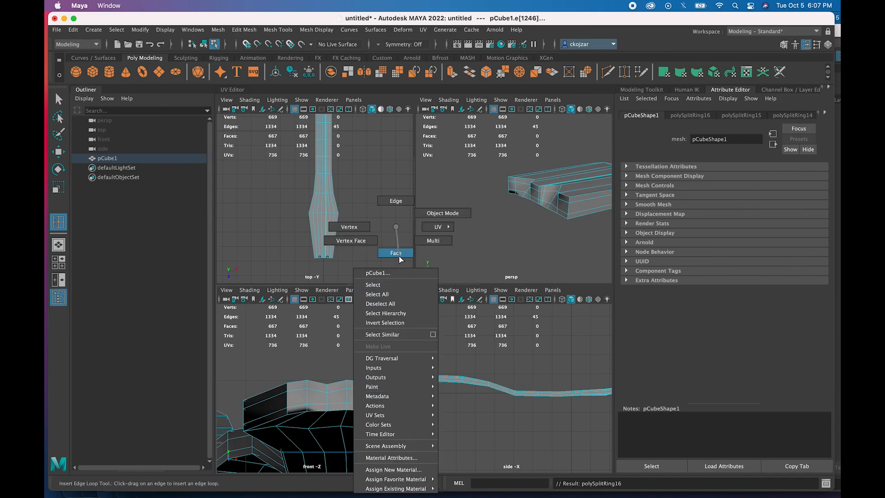
pyautogui.click(398, 253)
pyautogui.click(393, 397)
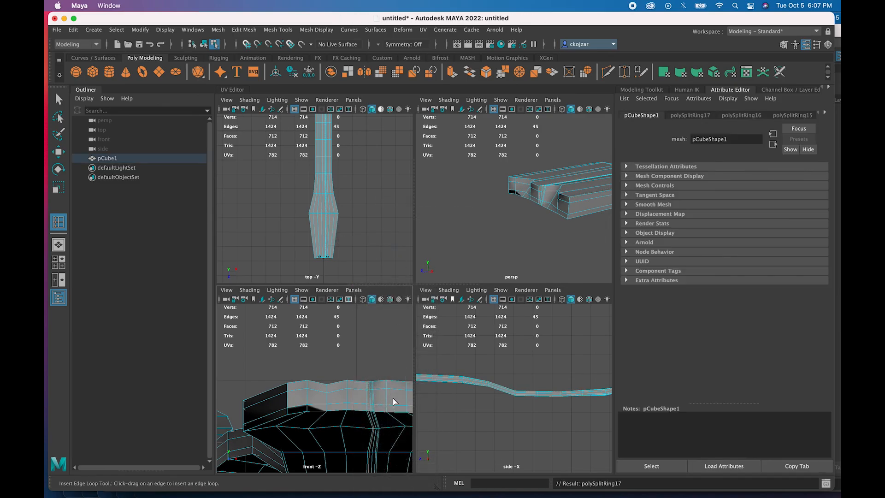
pyautogui.hotkey('ctrl', 'z')
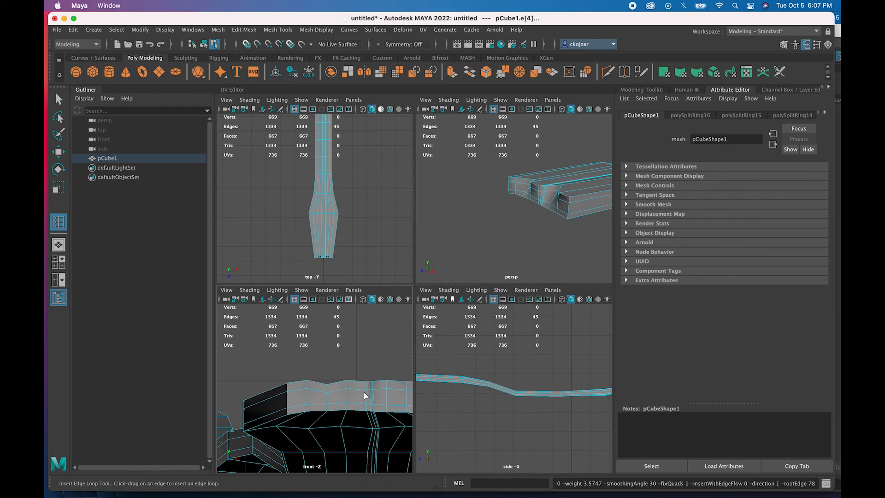
pyautogui.hotkey('ctrl', 'z')
pyautogui.hotkey('ctrl', 'z')
pyautogui.hotkey('ctrl', 'z')
pyautogui.hotkey('ctrl', 'z')
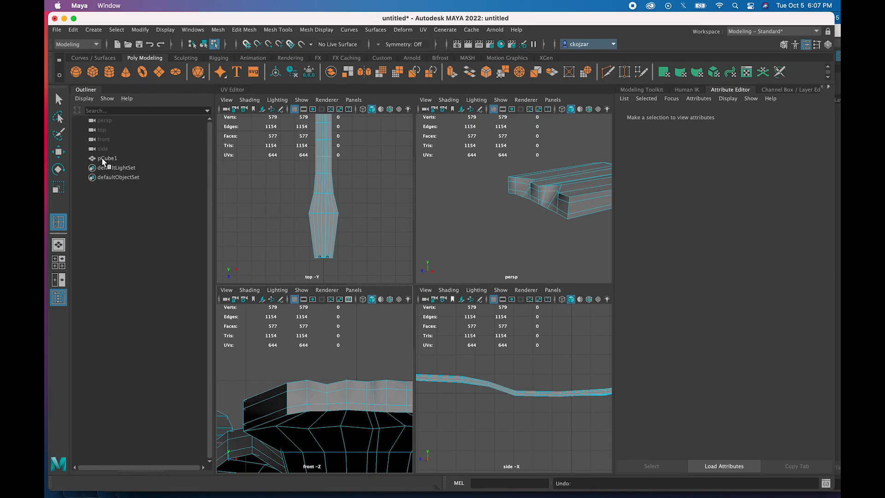
# - Select pCube1 and switch it to face selection
pyautogui.moveTo(103, 159); pyautogui.dragTo(140, 175)
pyautogui.moveTo(392, 406); pyautogui.dragTo(388, 255, button='right')
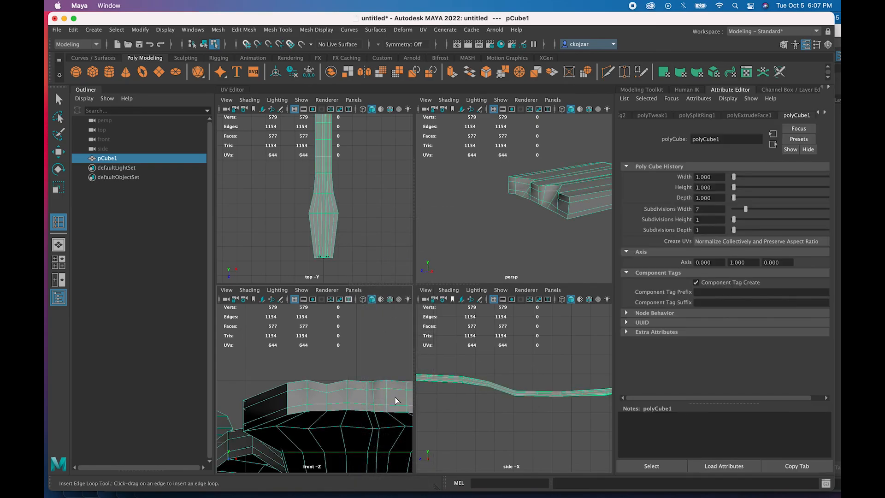
pyautogui.press('q')
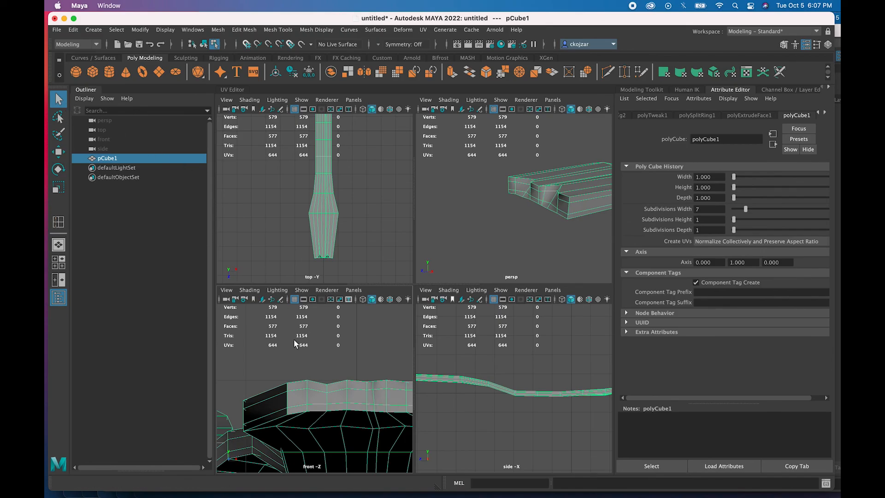
pyautogui.moveTo(394, 401); pyautogui.dragTo(396, 252, button='right')
# - Select six faces along the handle's middle and scale them narrower along Z
pyautogui.click(402, 405)
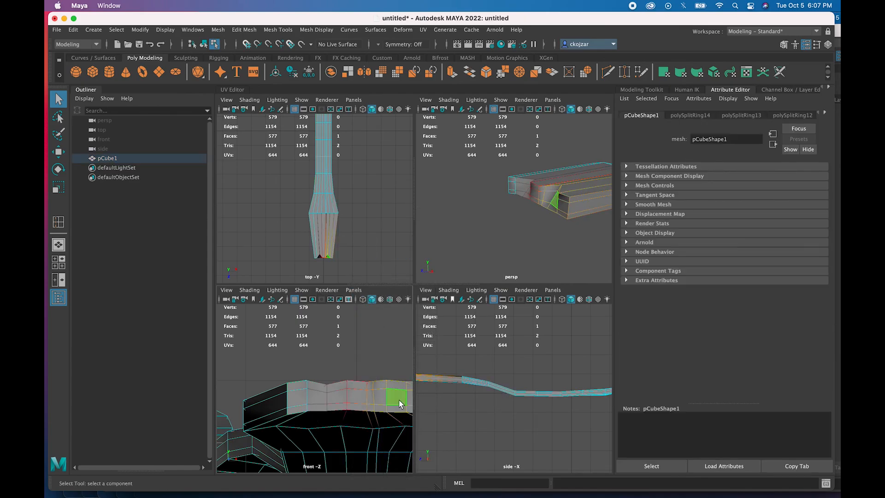
pyautogui.keyDown('shift'); pyautogui.click(325, 400); pyautogui.keyUp('shift')
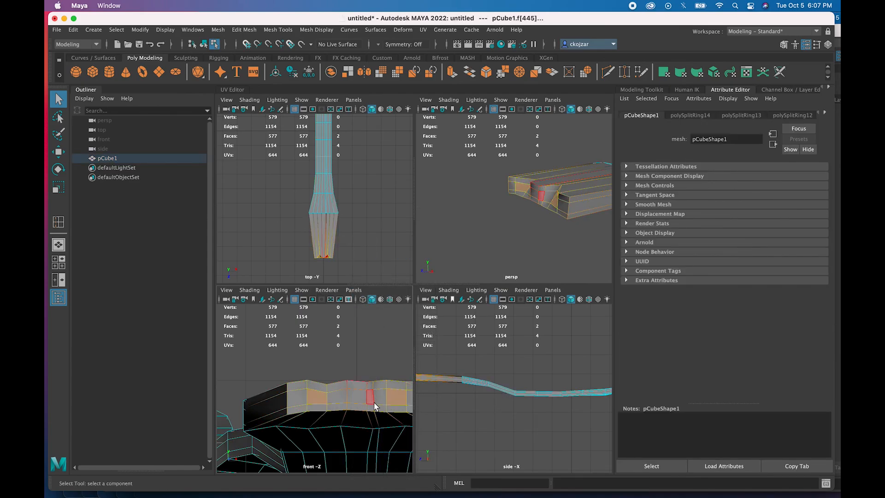
pyautogui.keyDown('shift'); pyautogui.click(333, 399); pyautogui.keyUp('shift')
pyautogui.keyDown('shift'); pyautogui.click(352, 398); pyautogui.keyUp('shift')
pyautogui.keyDown('shift'); pyautogui.click(370, 399); pyautogui.keyUp('shift')
pyautogui.keyDown('shift'); pyautogui.click(378, 397); pyautogui.keyUp('shift')
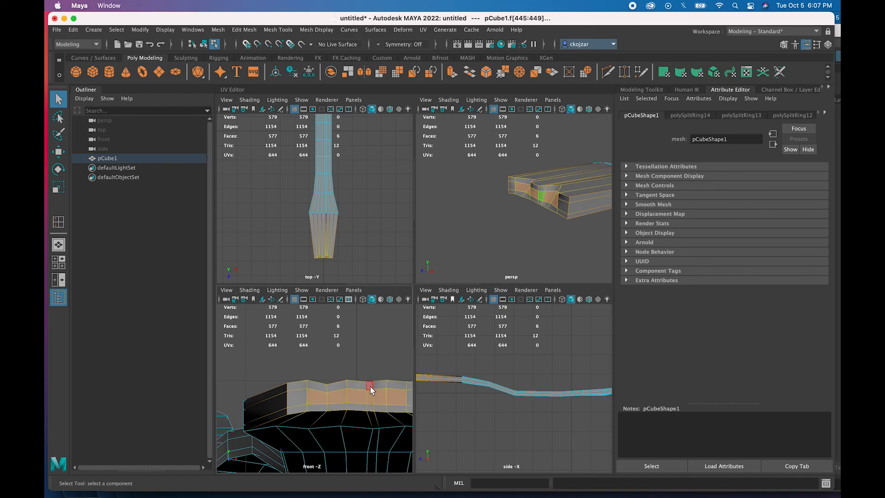
pyautogui.click(59, 187)
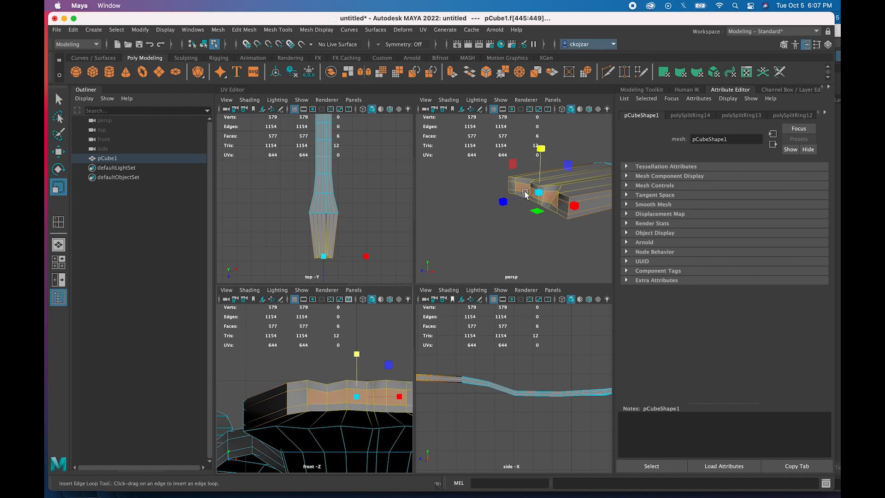
pyautogui.moveTo(503, 202); pyautogui.dragTo(523, 200)
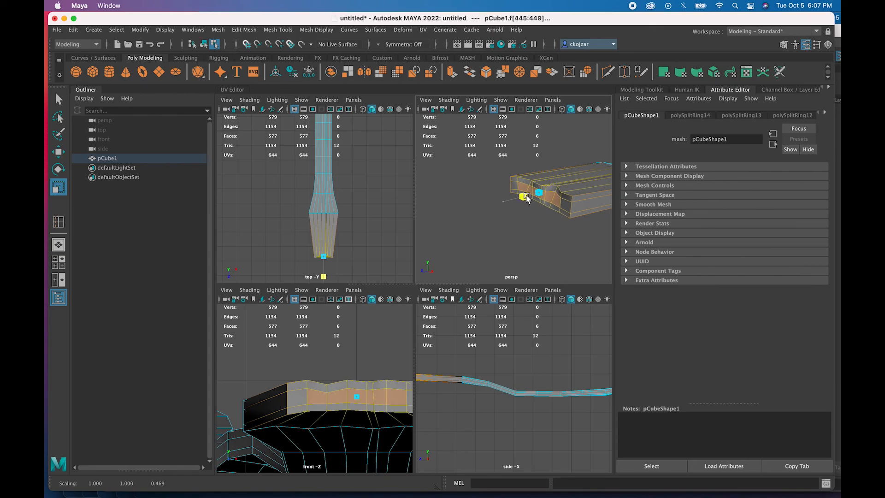
pyautogui.moveTo(524, 200); pyautogui.dragTo(525, 200)
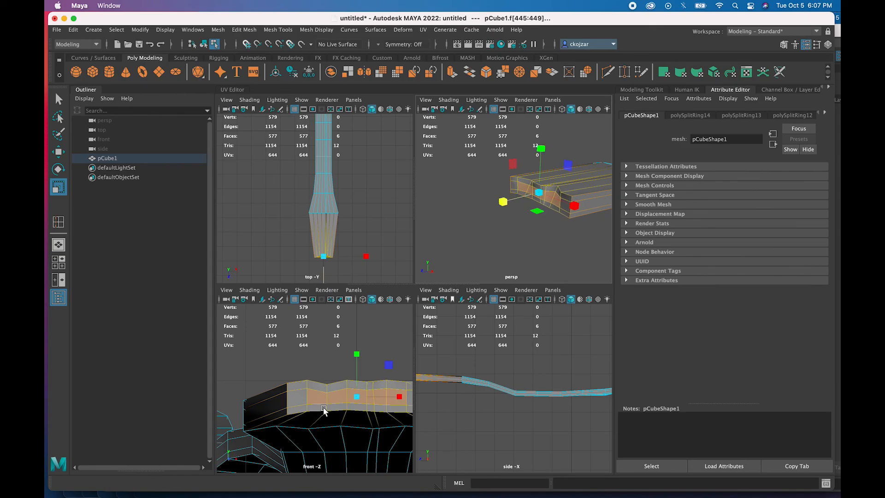
# - Return the fork to object mode and maximise the perspective view
pyautogui.keyDown('alt'); pyautogui.moveTo(469, 249); pyautogui.dragTo(458, 248); pyautogui.keyUp('alt')
pyautogui.scroll(-6, 459, 248)
pyautogui.keyDown('alt'); pyautogui.moveTo(513, 230); pyautogui.dragTo(453, 244, button='middle'); pyautogui.keyUp('alt')
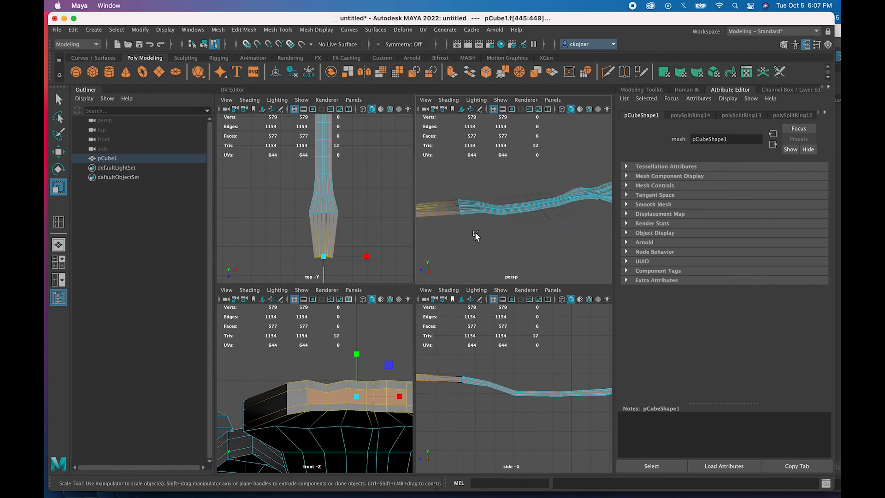
pyautogui.scroll(-3, 474, 235)
pyautogui.scroll(3, 491, 217)
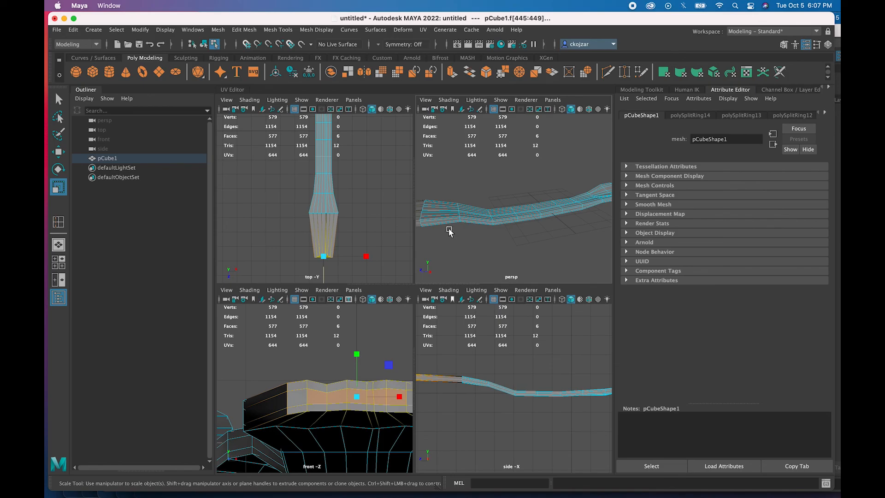
pyautogui.rightClick(473, 216)
pyautogui.click(515, 204)
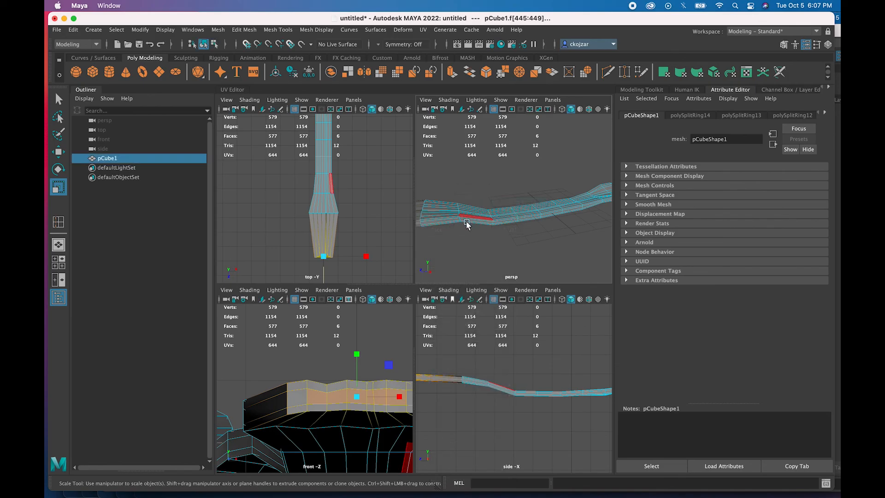
pyautogui.press('space')
# - Select the vertices at the handle's end and scale them up slightly
pyautogui.keyDown('alt'); pyautogui.moveTo(447, 322); pyautogui.dragTo(407, 338); pyautogui.keyUp('alt')
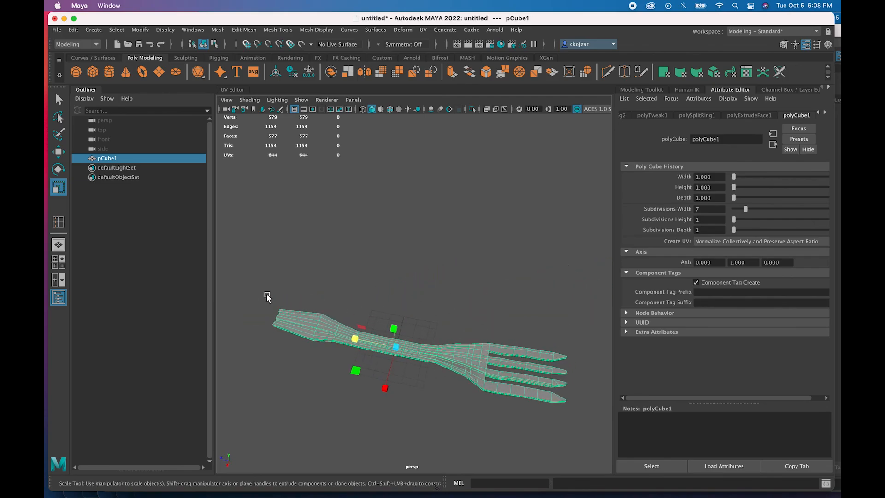
pyautogui.moveTo(299, 345); pyautogui.dragTo(296, 342)
pyautogui.moveTo(287, 227); pyautogui.dragTo(240, 227, button='right')
pyautogui.moveTo(270, 295); pyautogui.dragTo(293, 357)
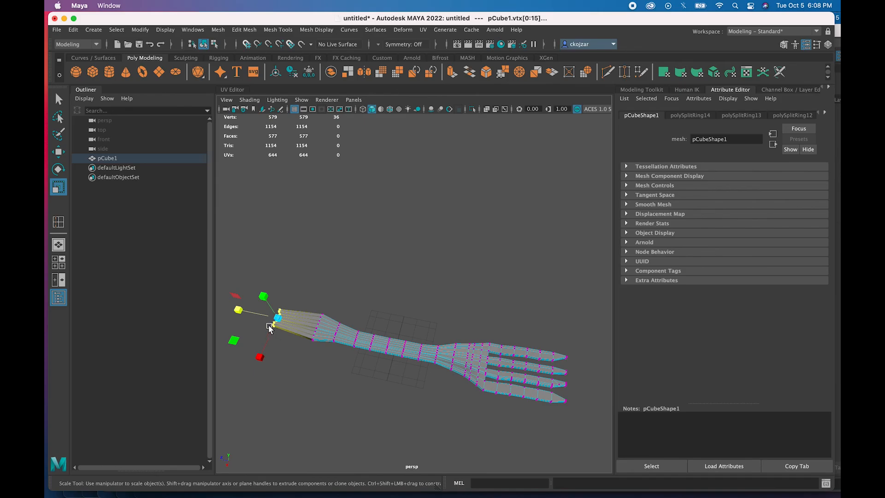
pyautogui.moveTo(242, 308); pyautogui.dragTo(229, 310)
# - With soft selection on, move the handle end along Z and raise it in Y
pyautogui.press('b')
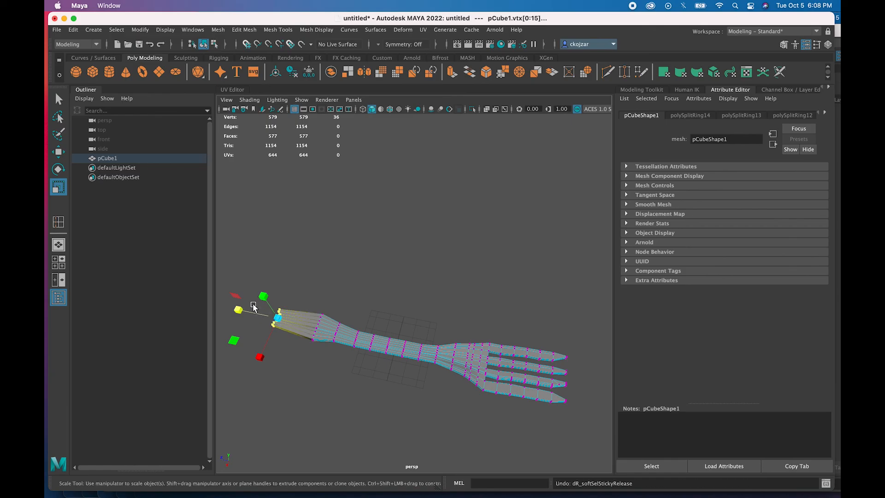
pyautogui.press('w')
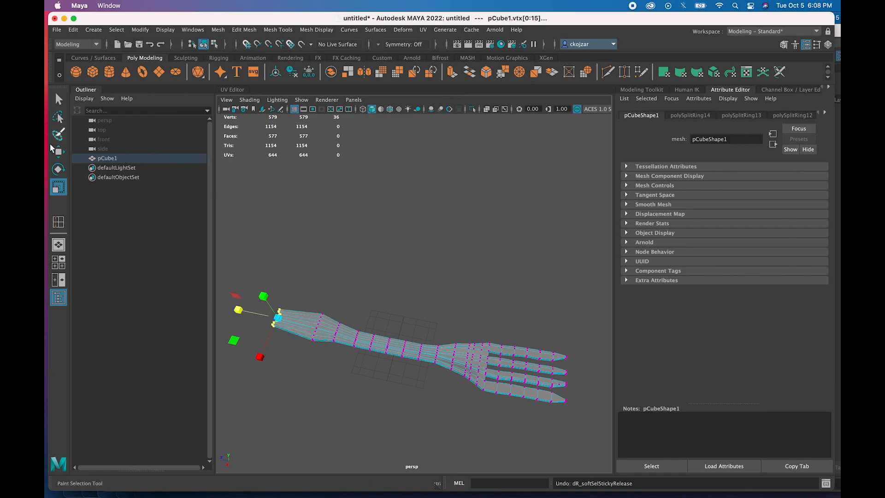
pyautogui.moveTo(240, 314); pyautogui.dragTo(246, 295)
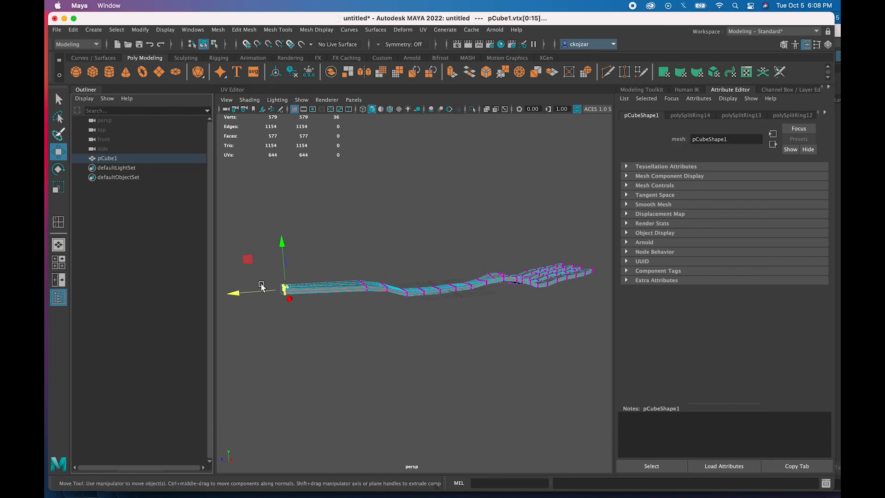
pyautogui.moveTo(282, 243); pyautogui.dragTo(283, 248)
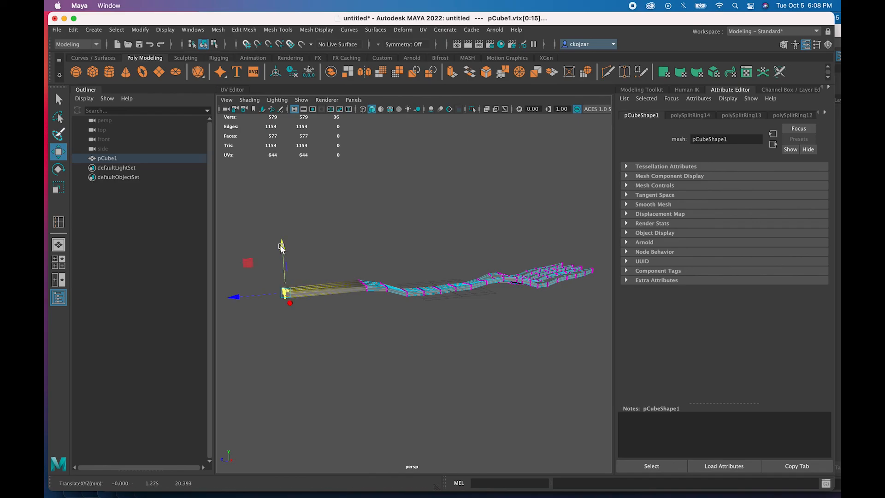
# - Clear the vertex selection, return to object mode and deselect the fork
pyautogui.keyDown('alt'); pyautogui.moveTo(279, 307); pyautogui.dragTo(272, 303); pyautogui.keyUp('alt')
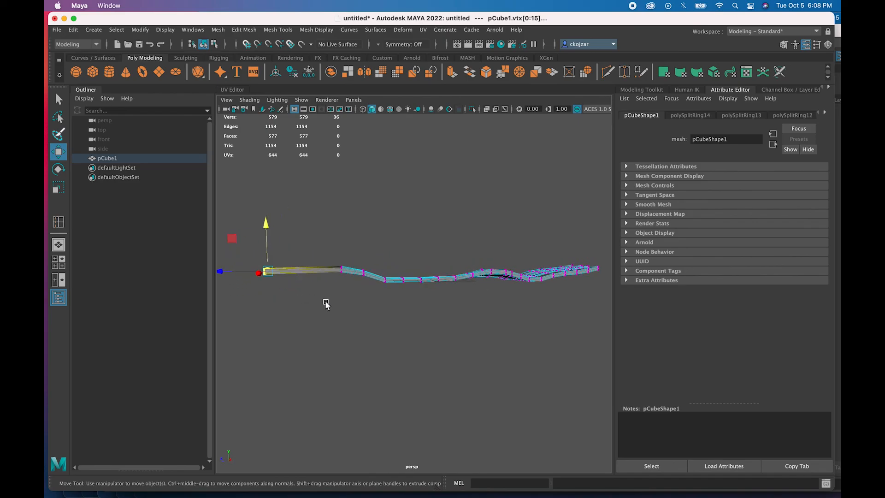
pyautogui.keyDown('alt'); pyautogui.moveTo(326, 304); pyautogui.dragTo(316, 309); pyautogui.keyUp('alt')
pyautogui.click(379, 256)
pyautogui.moveTo(374, 315); pyautogui.dragTo(365, 251, button='right')
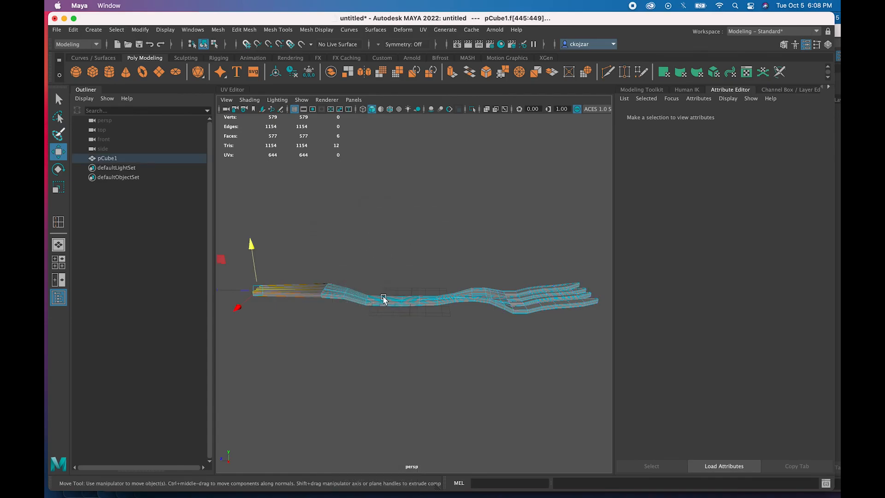
pyautogui.keyDown('alt'); pyautogui.moveTo(391, 335); pyautogui.dragTo(392, 341); pyautogui.keyUp('alt')
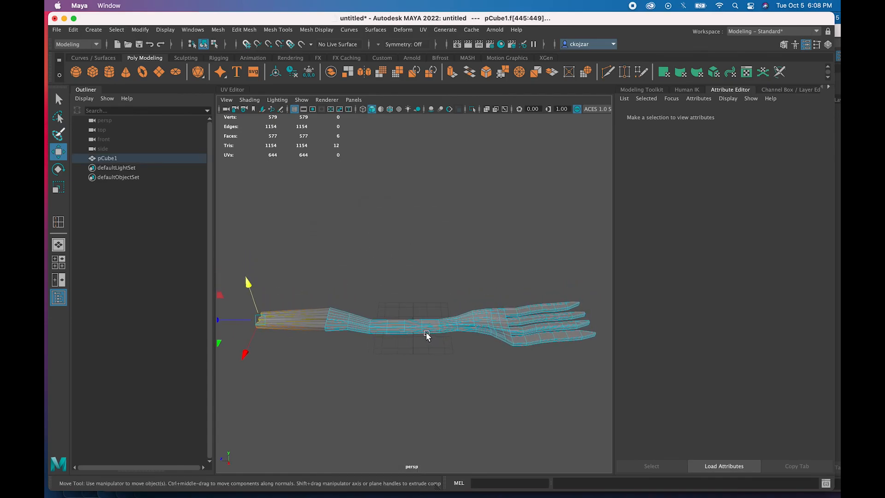
pyautogui.moveTo(415, 226); pyautogui.dragTo(459, 216, button='right')
pyautogui.click(447, 271)
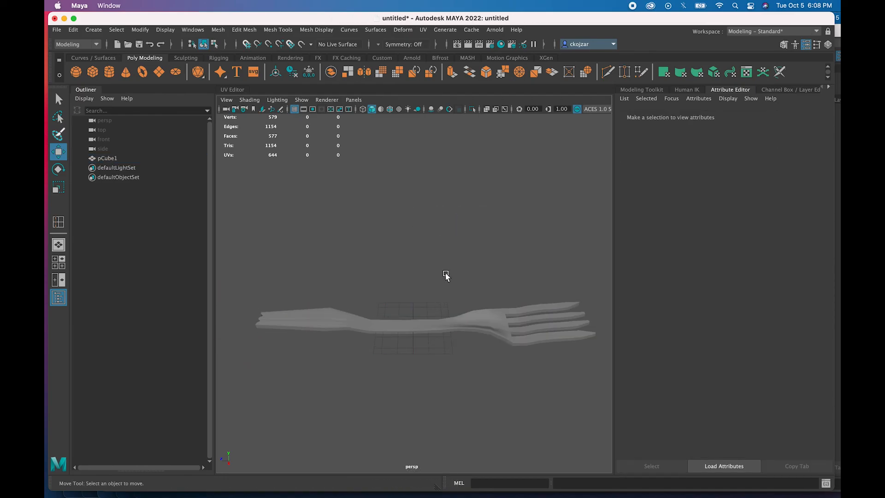
pyautogui.keyDown('alt'); pyautogui.moveTo(402, 363); pyautogui.dragTo(485, 330); pyautogui.keyUp('alt')
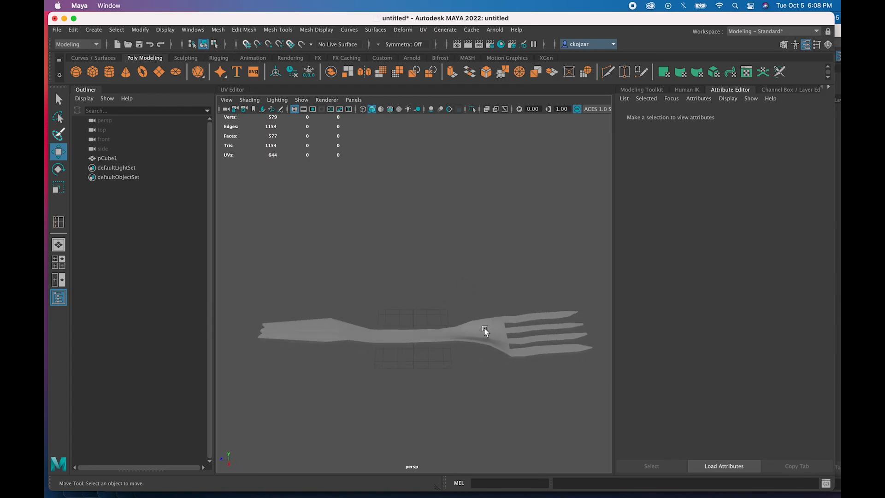
pyautogui.click(487, 334)
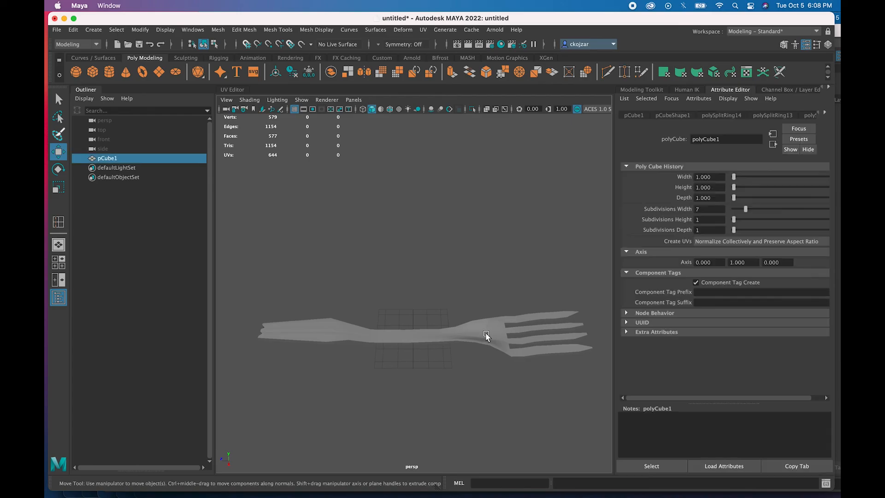
pyautogui.click(458, 361)
pyautogui.moveTo(457, 358)
pyautogui.keyDown('alt'); pyautogui.mouseDown()
pyautogui.moveTo(446, 368)
pyautogui.moveTo(485, 380)
pyautogui.moveTo(457, 370)
pyautogui.mouseUp(); pyautogui.keyUp('alt')
pyautogui.keyDown('alt'); pyautogui.moveTo(478, 333); pyautogui.dragTo(421, 328); pyautogui.keyUp('alt')
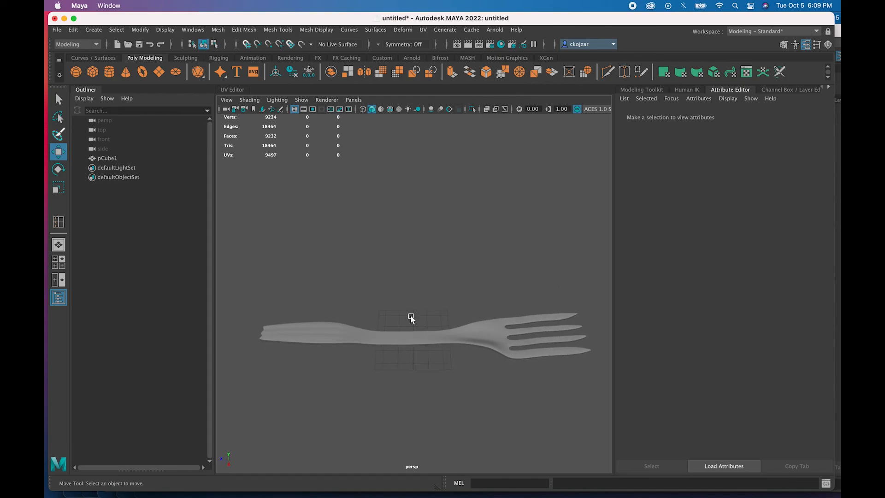
pyautogui.click(491, 335)
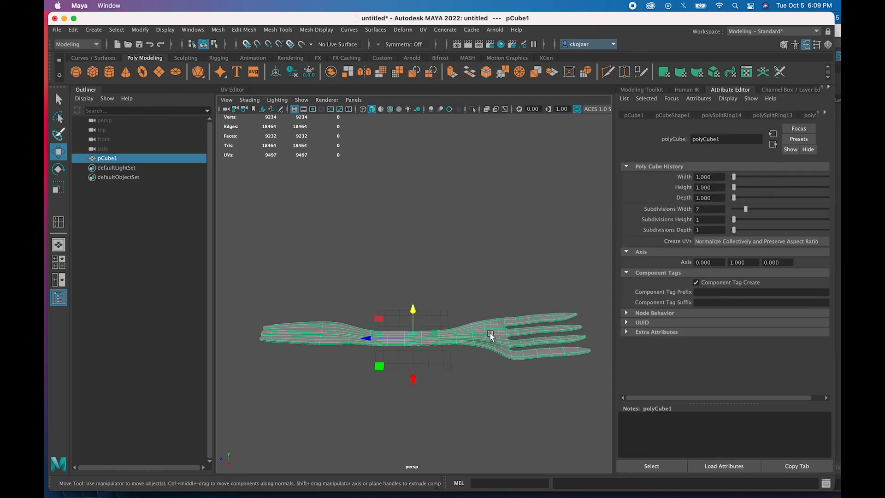
# - Delete the fork's construction history via Edit > Delete by Type > History
pyautogui.click(73, 30)
pyautogui.moveTo(144, 143)
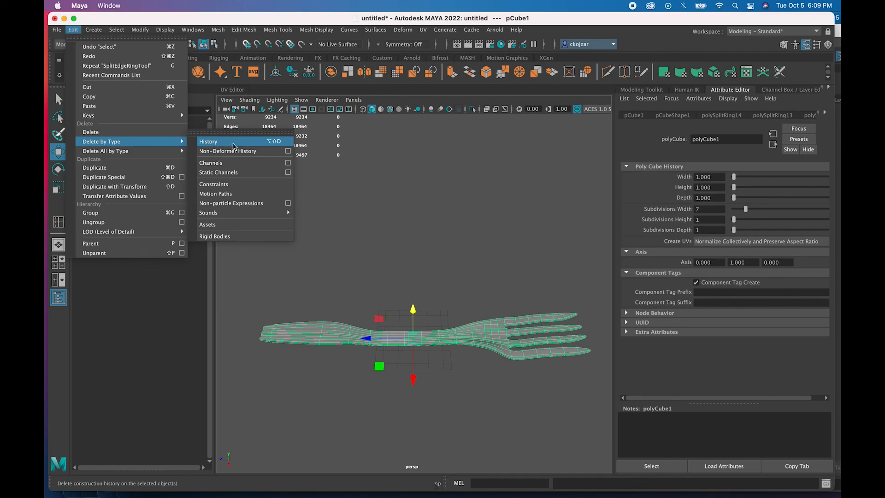
pyautogui.click(233, 143)
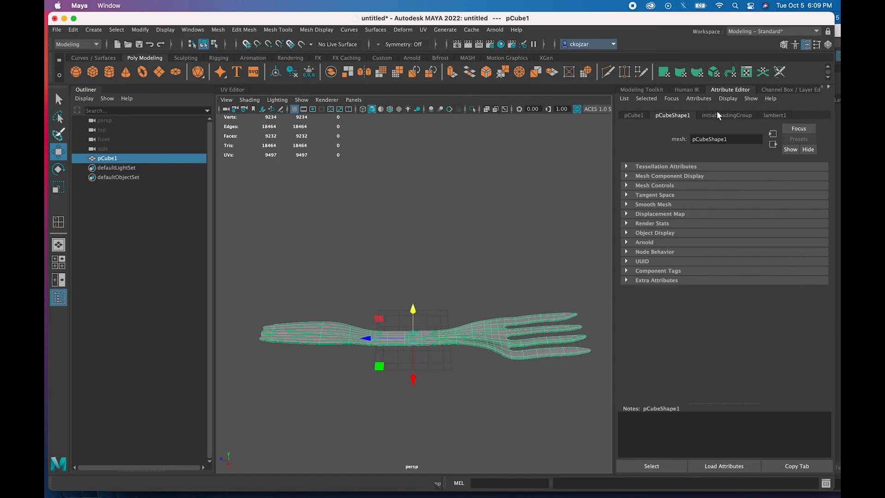
# - Rename pCube1 to 'Fork' in the Outliner and select it
pyautogui.doubleClick(115, 159)
pyautogui.write('Fork')
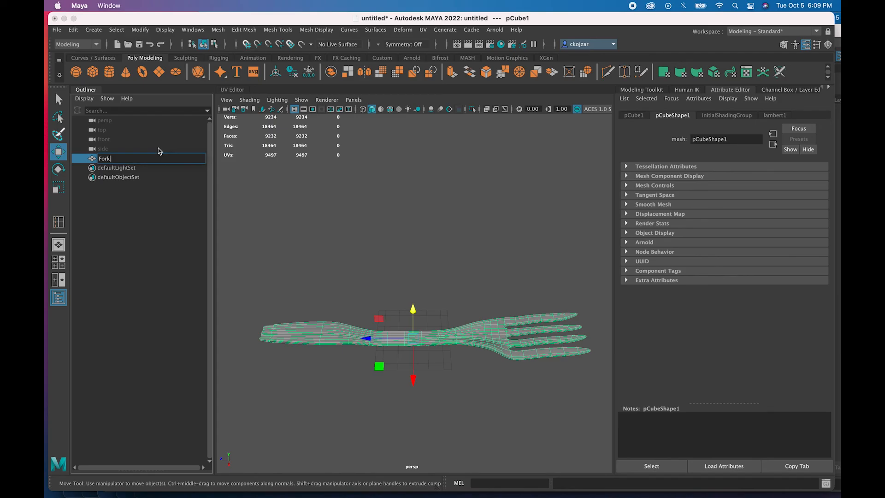
pyautogui.click(131, 199)
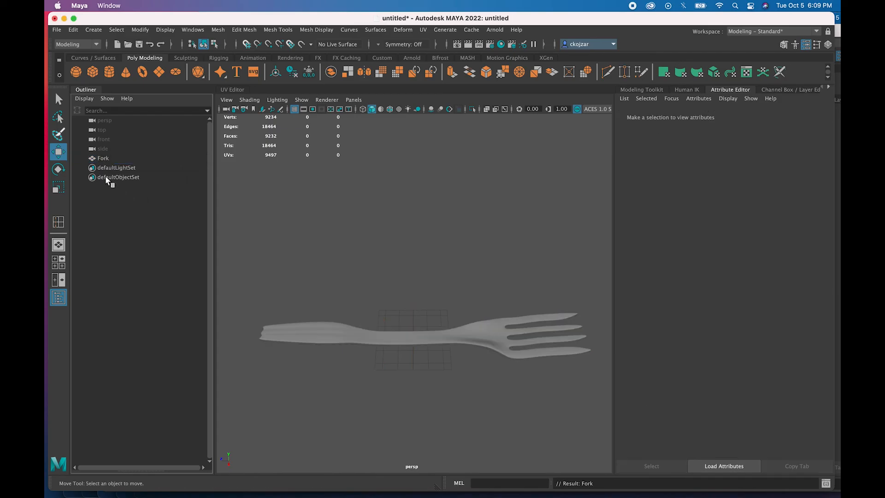
pyautogui.click(101, 159)
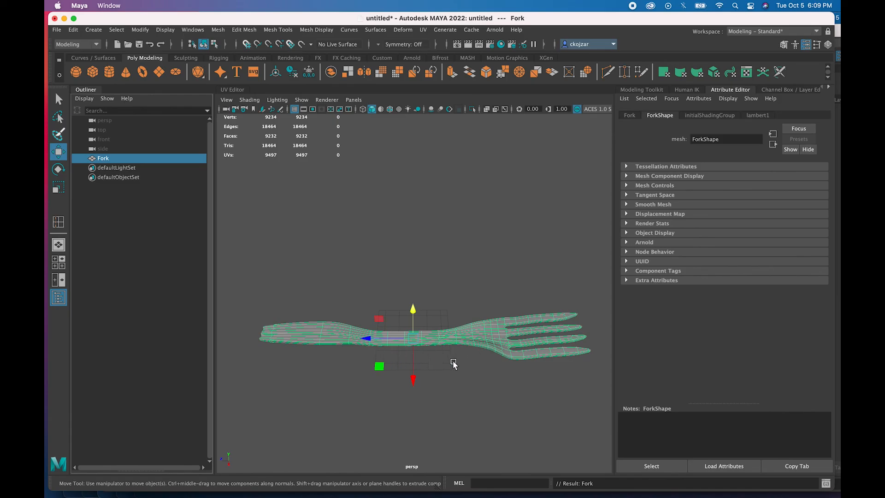
# - In Preferences > Settings, change linear working units from millimeter to inch and save
pyautogui.click(164, 30)
pyautogui.moveTo(143, 29)
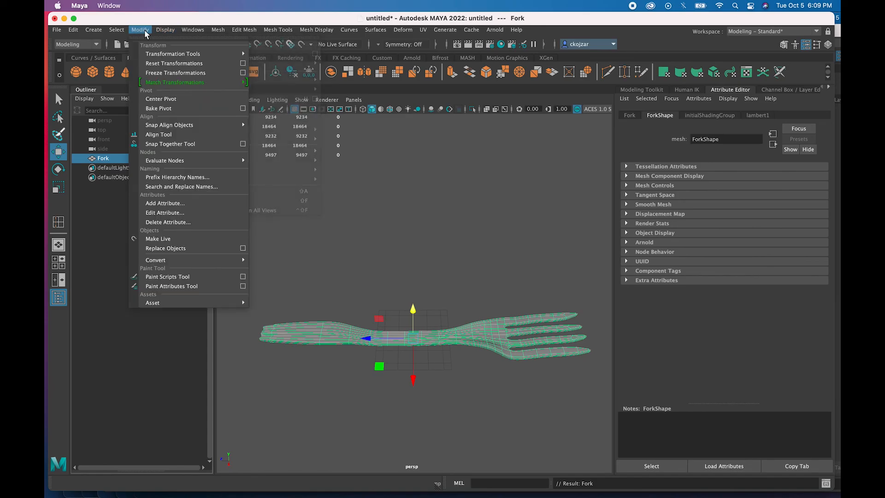
pyautogui.moveTo(175, 164)
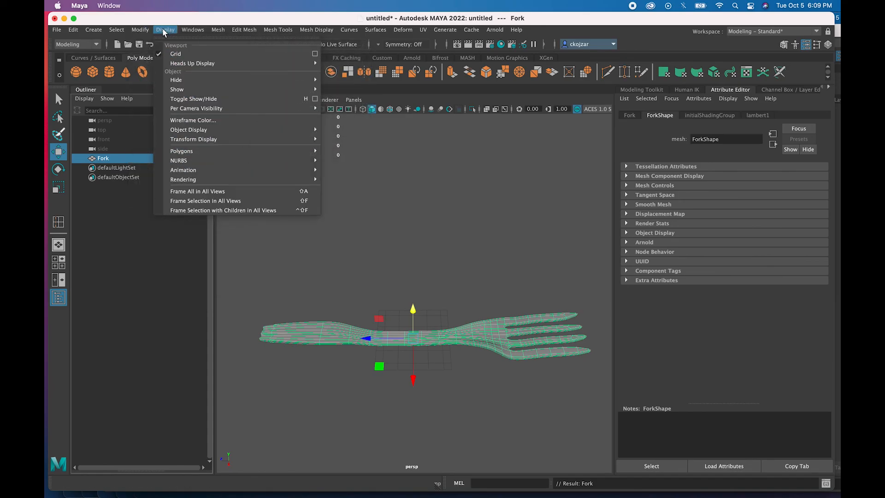
pyautogui.moveTo(193, 30)
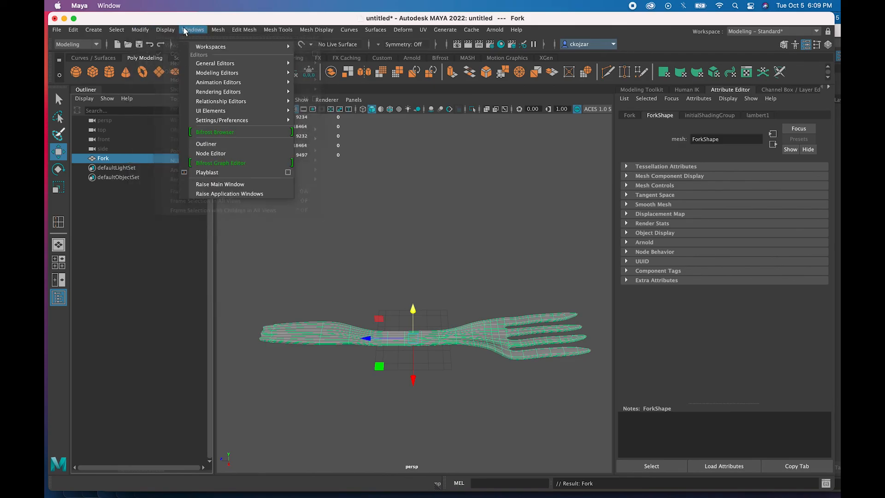
pyautogui.moveTo(240, 120)
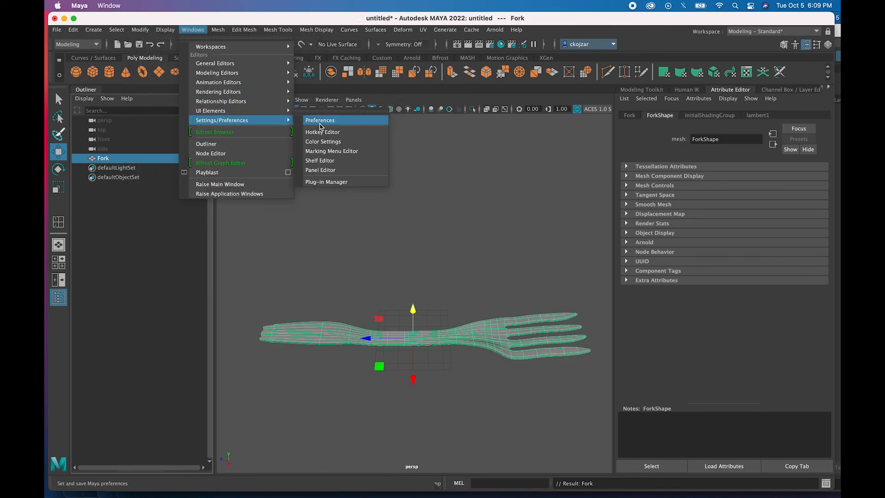
pyautogui.click(320, 121)
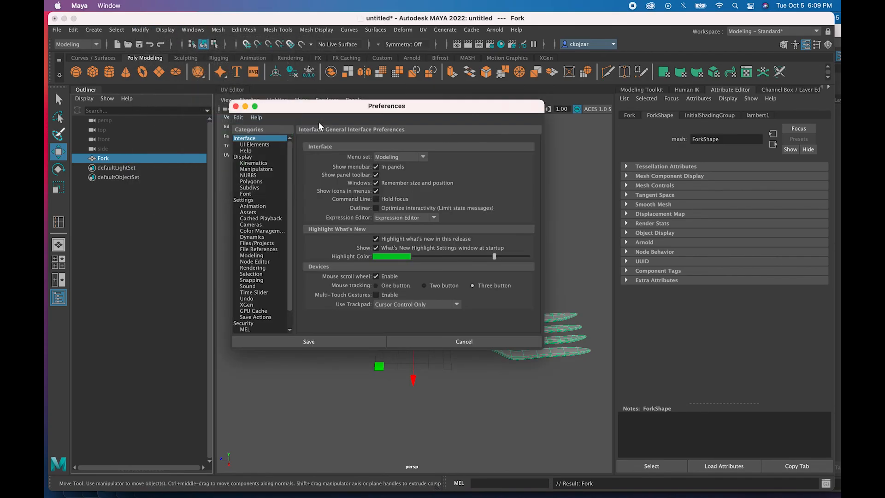
pyautogui.click(253, 201)
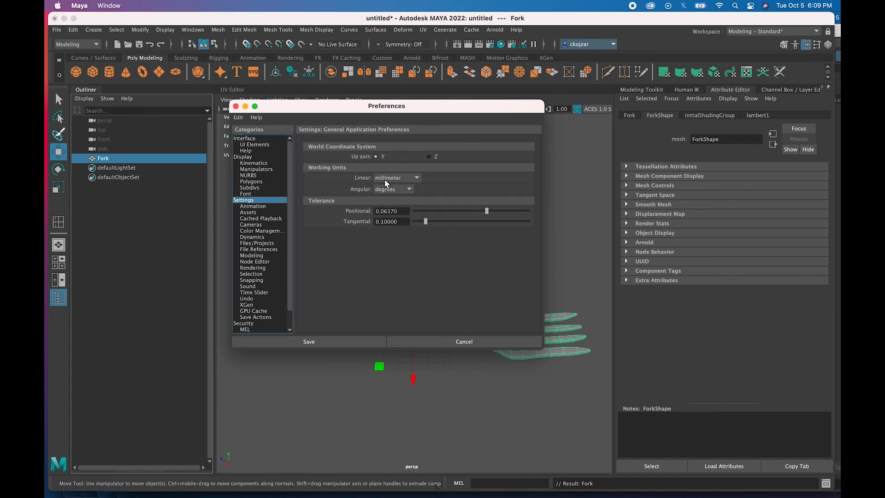
pyautogui.click(409, 179)
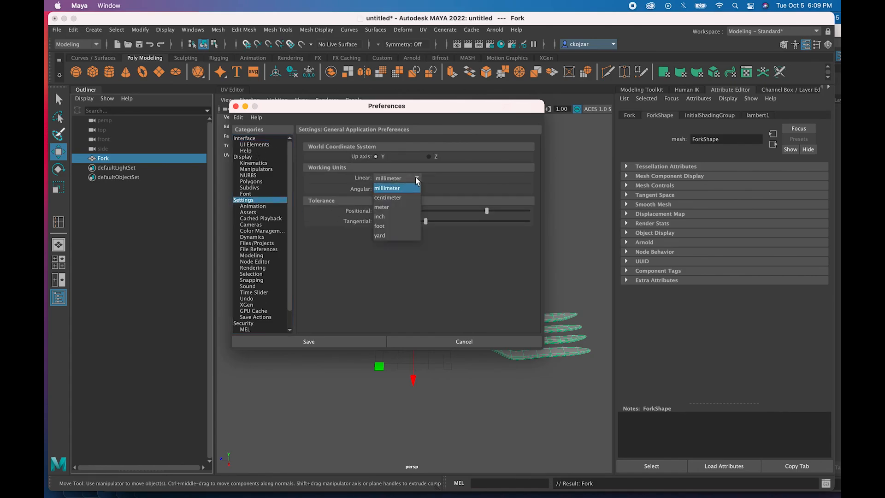
pyautogui.click(403, 213)
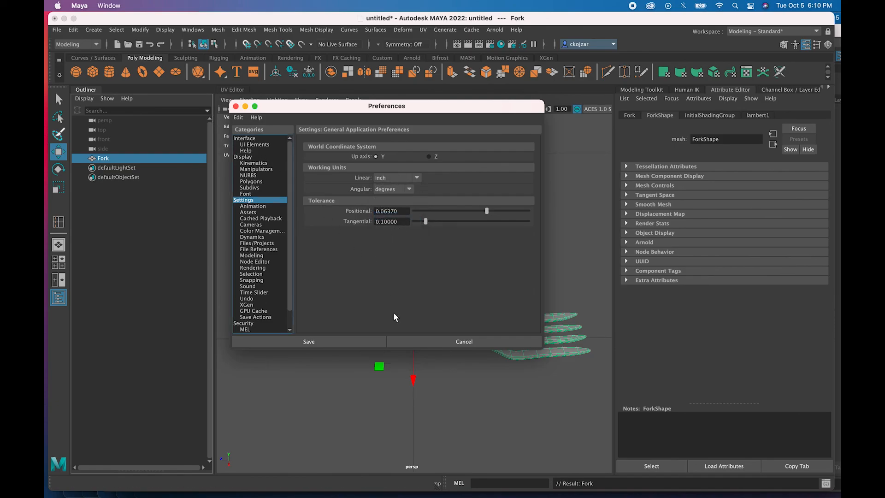
pyautogui.click(339, 341)
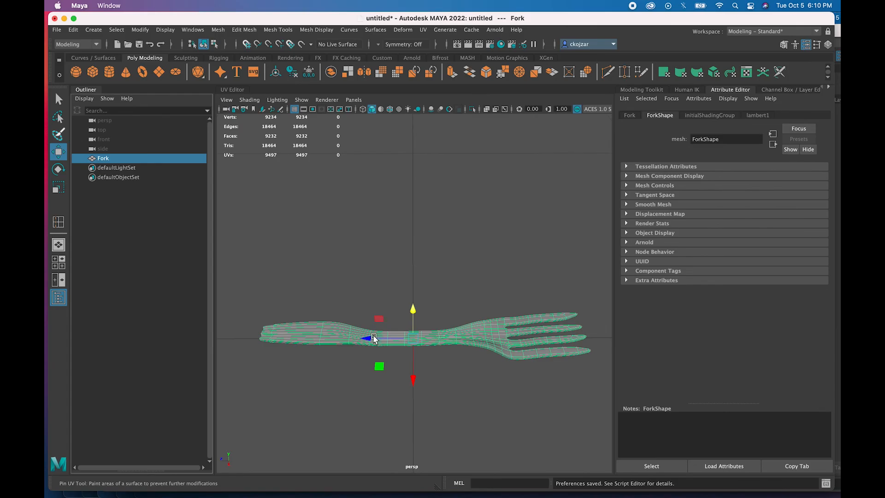
pyautogui.scroll(-6, 369, 339)
pyautogui.scroll(3, 361, 335)
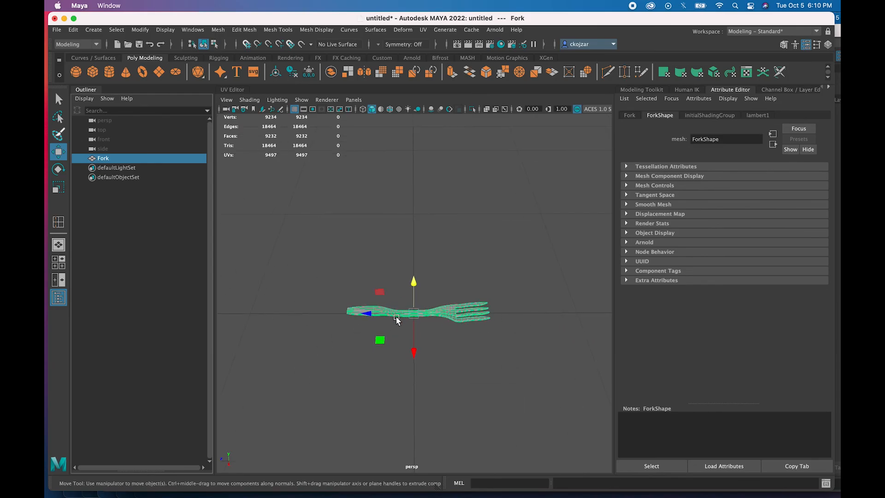
pyautogui.scroll(-6, 410, 332)
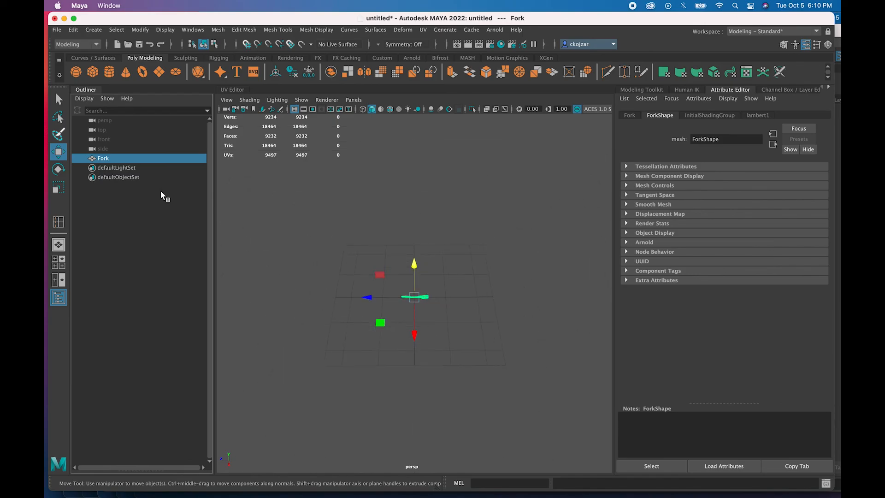
# - Scale the Fork up uniformly until it spans much of the grid, then orbit around it
pyautogui.click(58, 187)
pyautogui.moveTo(419, 300); pyautogui.dragTo(570, 152)
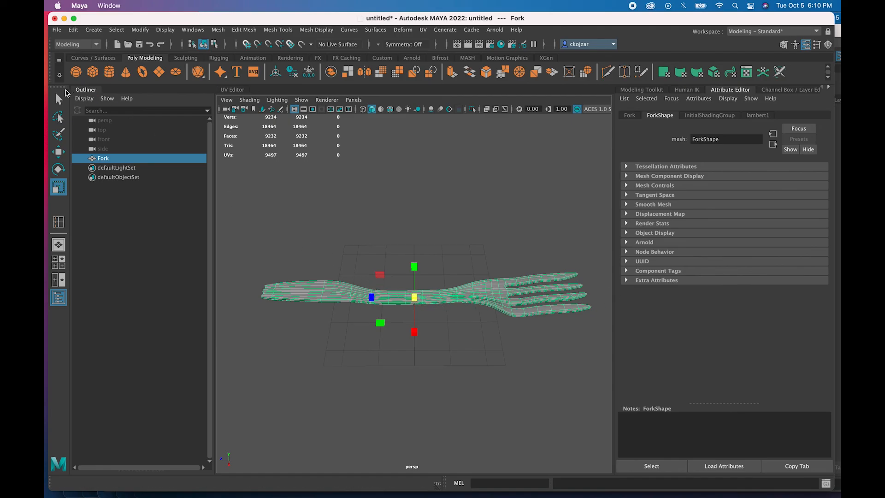
pyautogui.press('q')
pyautogui.moveTo(428, 315); pyautogui.dragTo(468, 217, button='right')
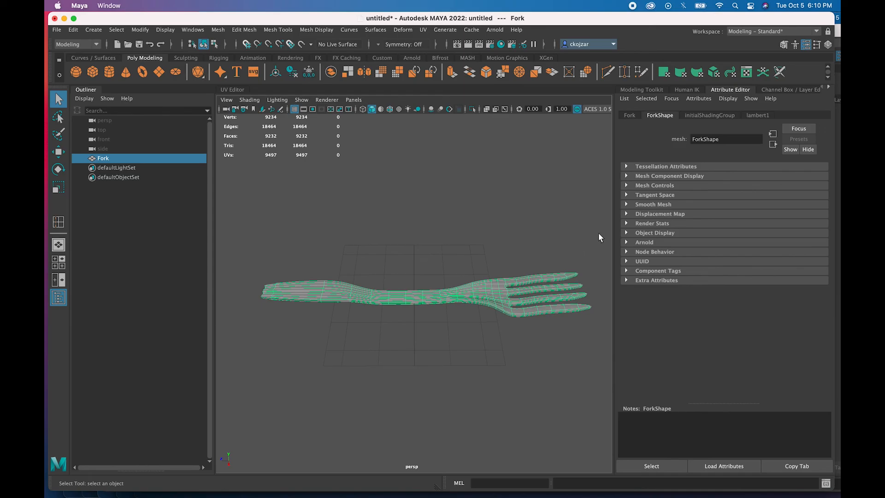
pyautogui.keyDown('alt'); pyautogui.moveTo(492, 277); pyautogui.dragTo(477, 309); pyautogui.keyUp('alt')
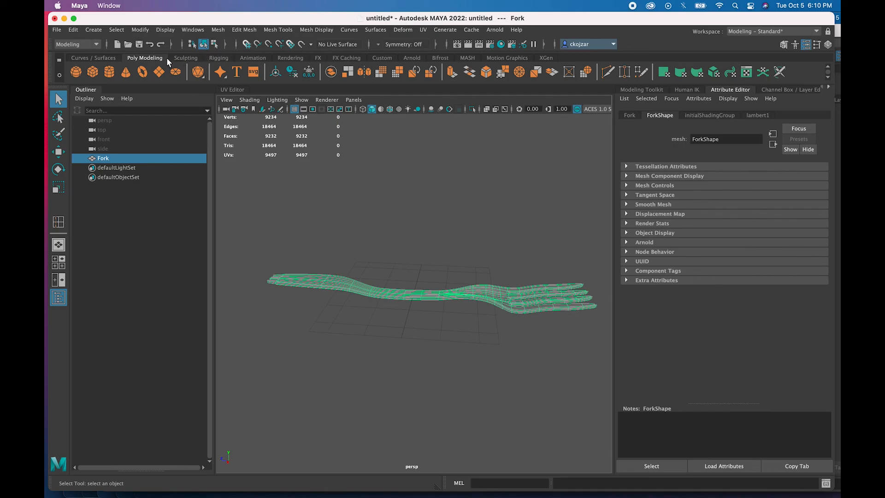
# - Assign a new Blinn material and raise its Translucence and Eccentricity to 0.441
pyautogui.click(288, 59)
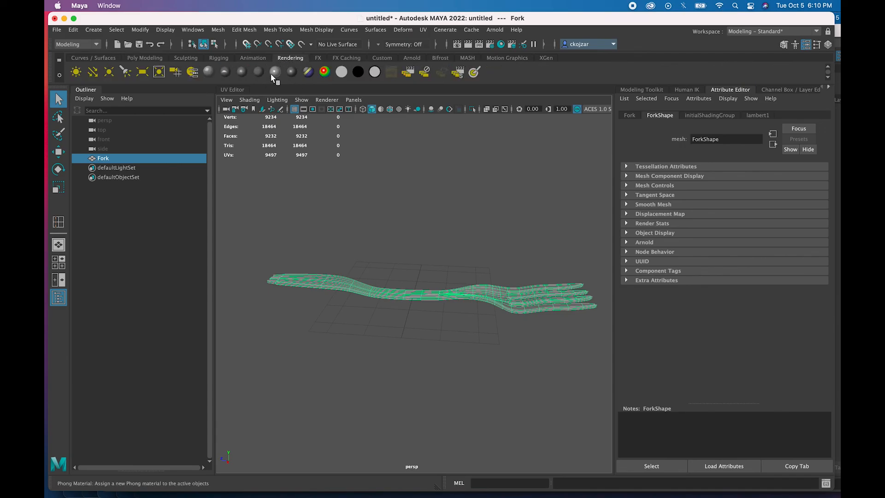
pyautogui.click(242, 72)
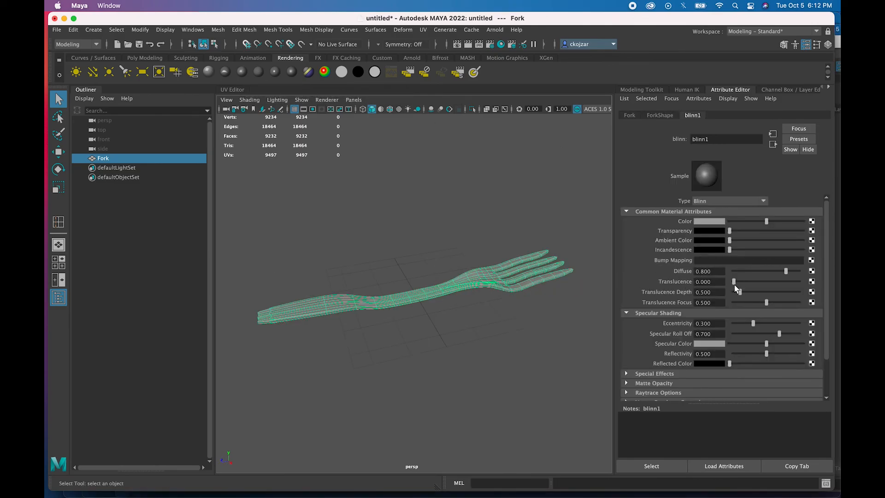
pyautogui.moveTo(736, 280)
pyautogui.mouseDown()
pyautogui.moveTo(762, 281)
pyautogui.moveTo(743, 295)
pyautogui.mouseUp()
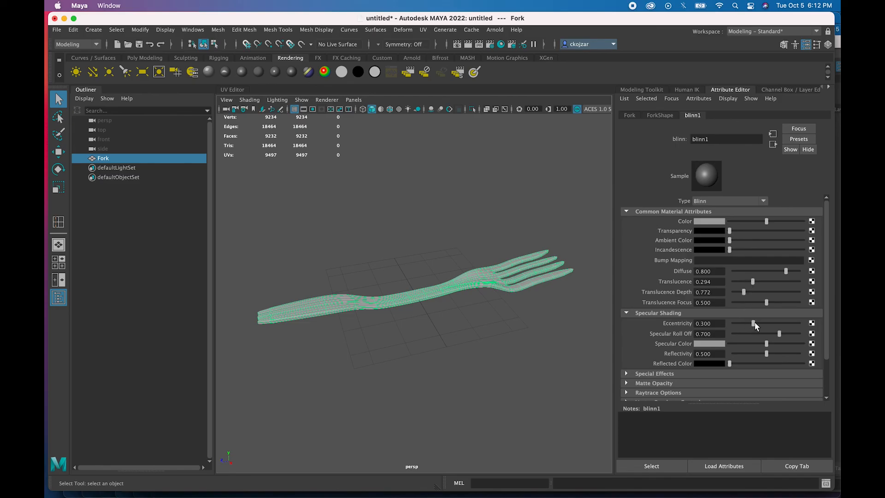
pyautogui.moveTo(756, 325); pyautogui.dragTo(763, 325)
pyautogui.moveTo(782, 332); pyautogui.dragTo(784, 333)
pyautogui.scroll(-3, 726, 349)
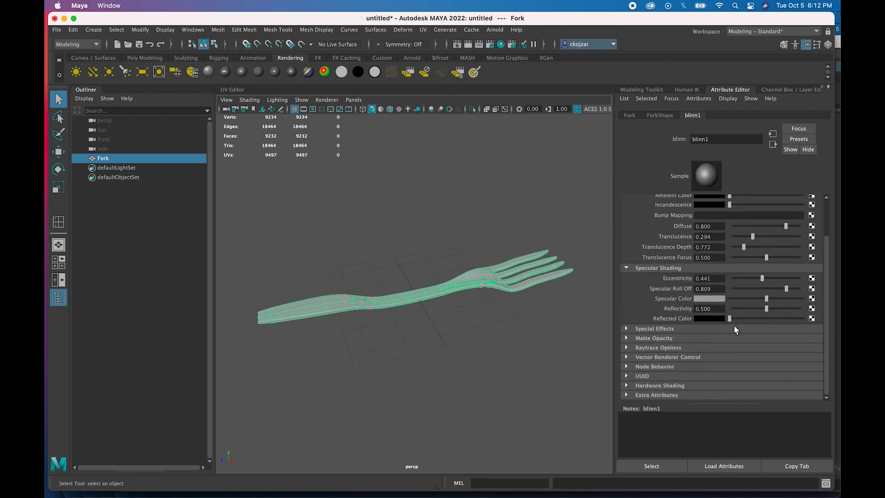
# - Set the Blinn's Reflected Color to dark blue
pyautogui.moveTo(732, 320); pyautogui.dragTo(732, 320)
pyautogui.click(812, 319)
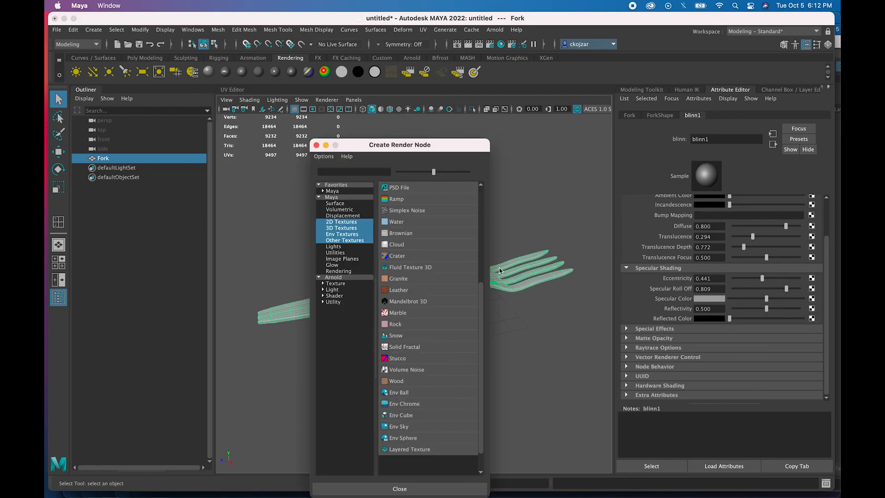
pyautogui.click(316, 145)
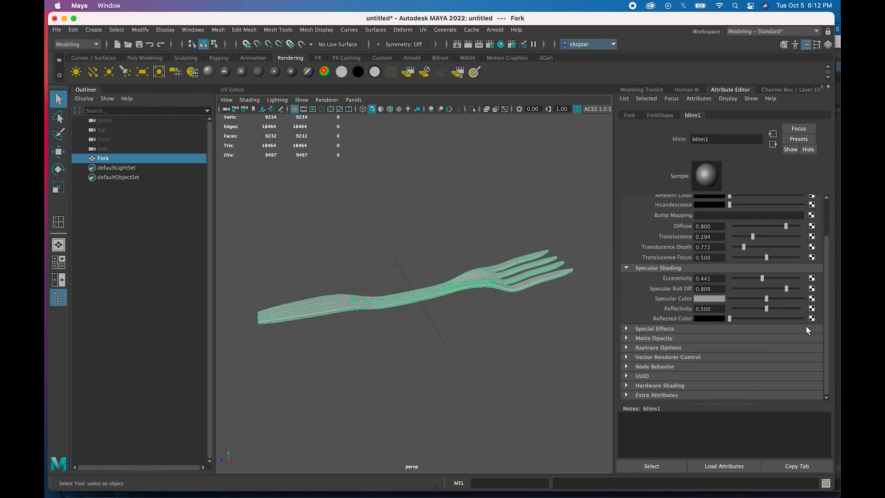
pyautogui.click(721, 319)
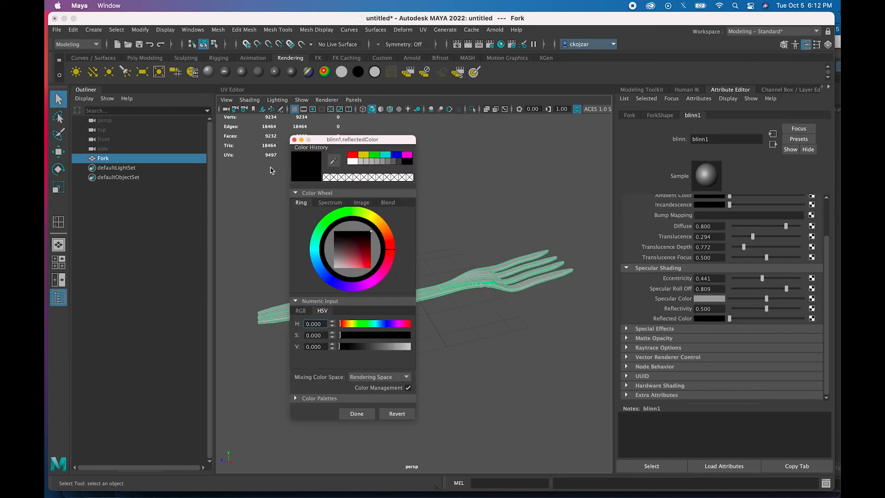
pyautogui.click(395, 156)
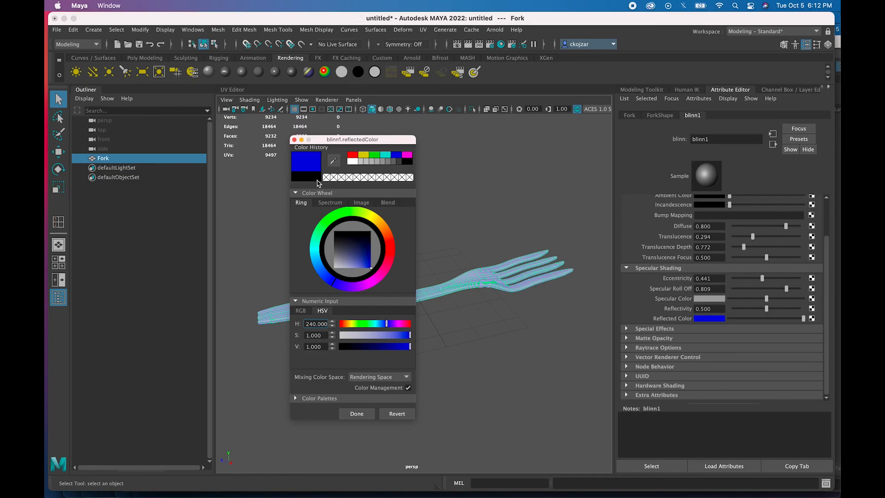
pyautogui.click(295, 139)
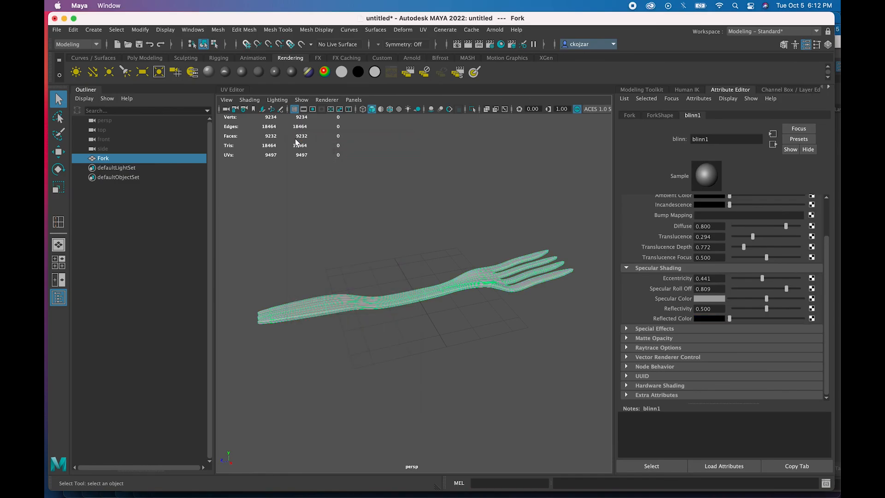
pyautogui.click(722, 319)
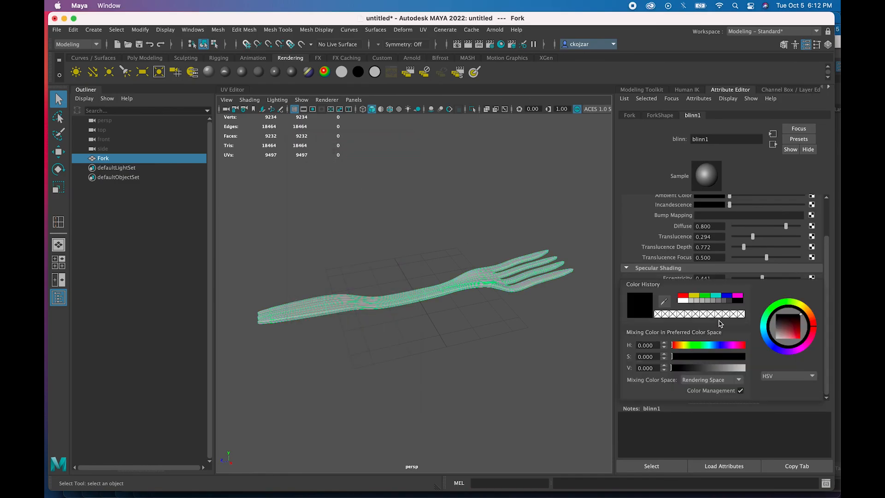
pyautogui.click(726, 297)
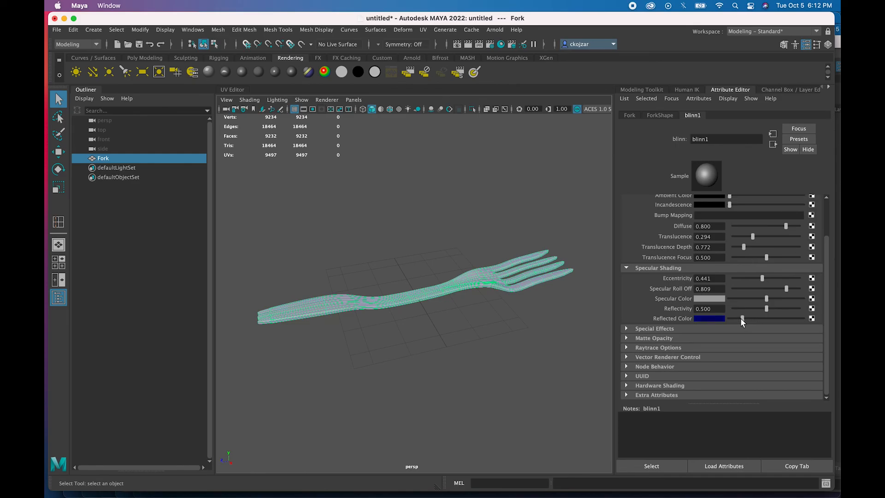
# - Raise the material's Glow Intensity to 0.125 under Special Effects
pyautogui.click(625, 328)
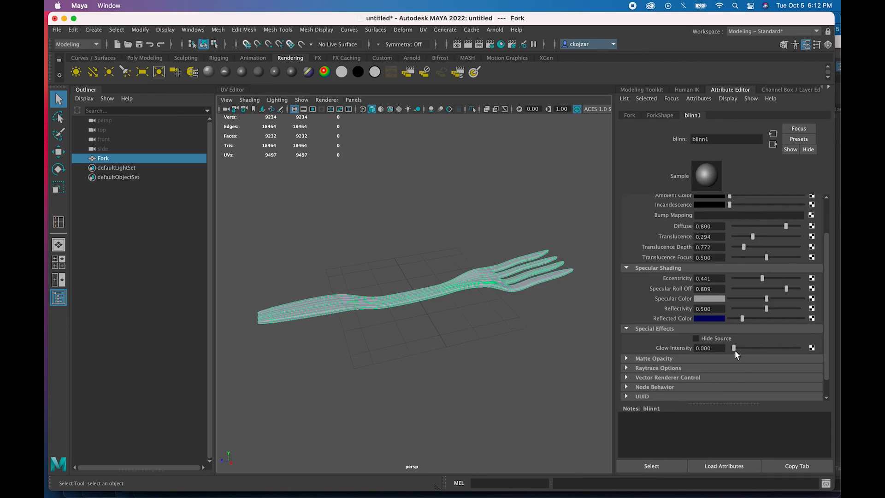
pyautogui.moveTo(734, 349); pyautogui.dragTo(741, 349)
pyautogui.scroll(-2, 642, 374)
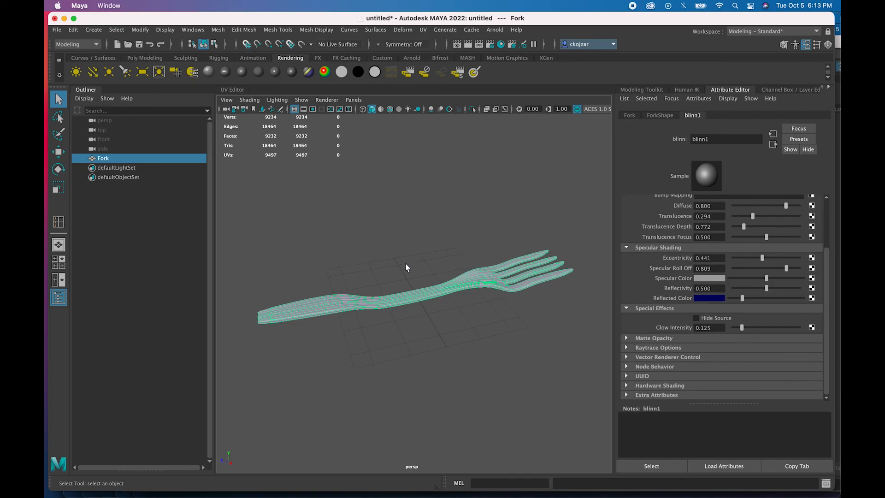
# - Show textured shading, deselect the Fork, and orbit to view it diagonally upright
pyautogui.press('6')
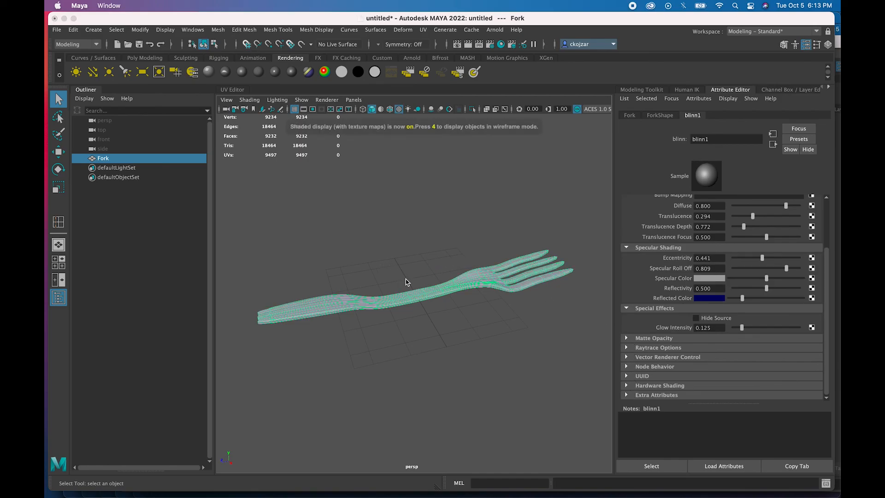
pyautogui.click(433, 314)
pyautogui.keyDown('alt'); pyautogui.moveTo(368, 310); pyautogui.dragTo(352, 297); pyautogui.keyUp('alt')
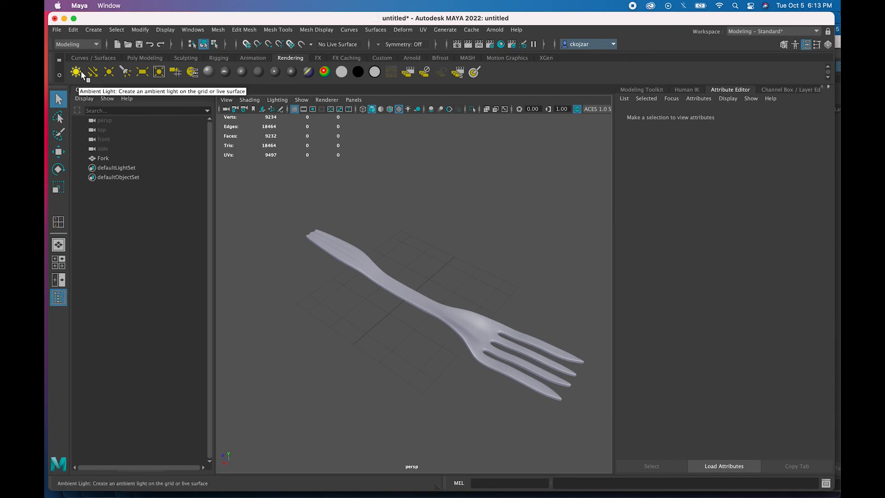
# - Add a point light and raise the point and ambient lights above the fork
pyautogui.click(116, 77)
pyautogui.keyDown('alt'); pyautogui.moveTo(325, 295); pyautogui.dragTo(401, 293); pyautogui.keyUp('alt')
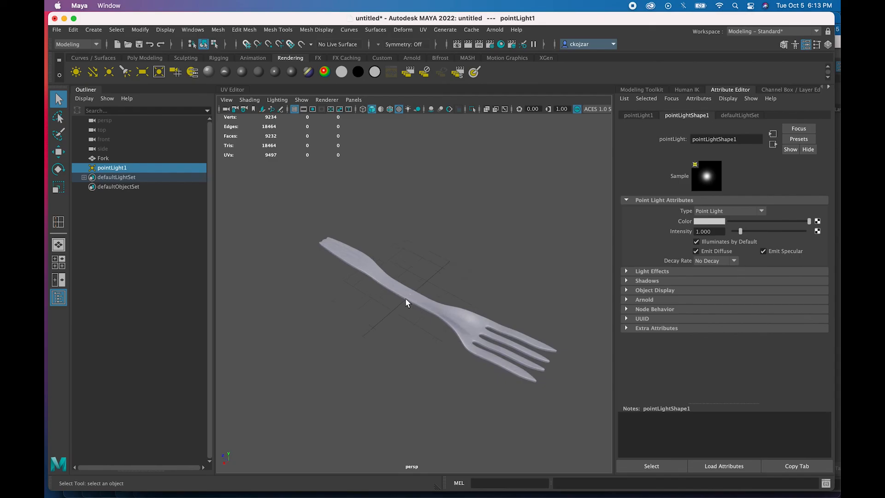
pyautogui.scroll(-3, 406, 298)
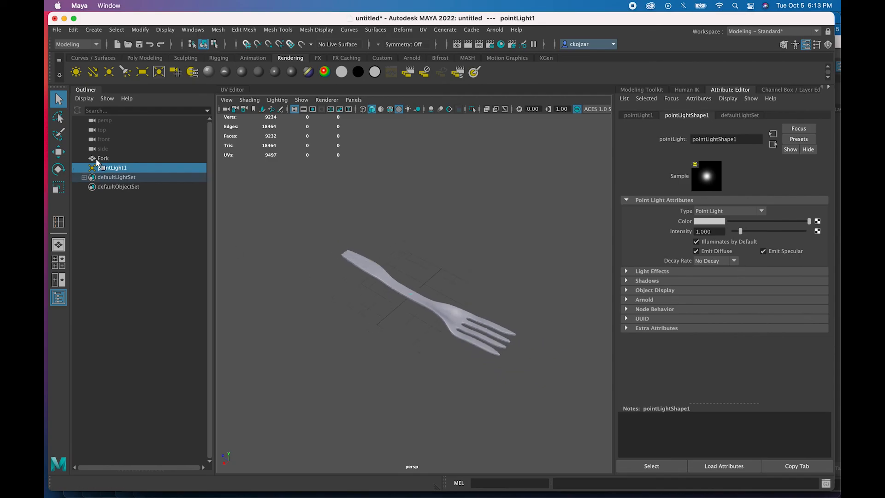
pyautogui.click(59, 152)
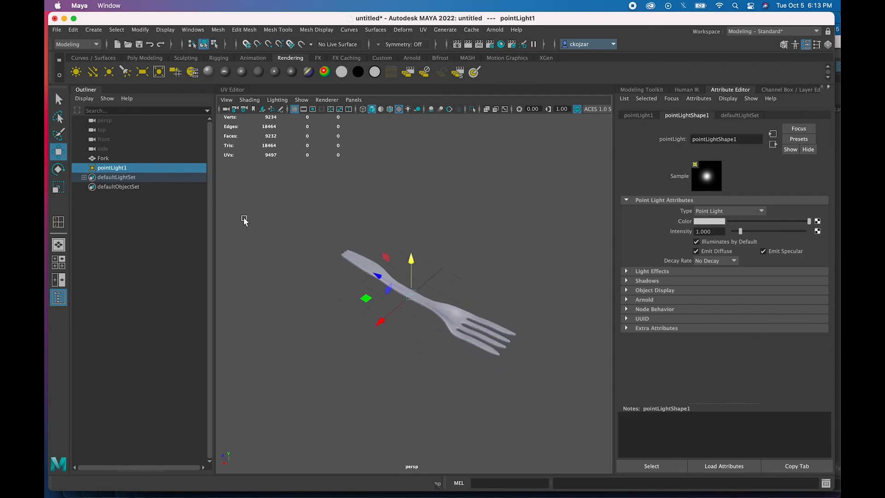
pyautogui.moveTo(412, 265); pyautogui.dragTo(412, 235)
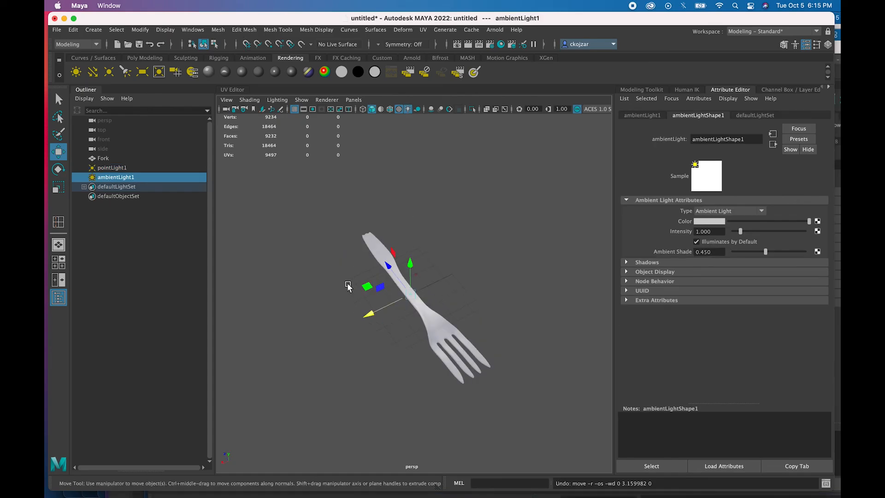
pyautogui.moveTo(410, 266); pyautogui.dragTo(409, 206)
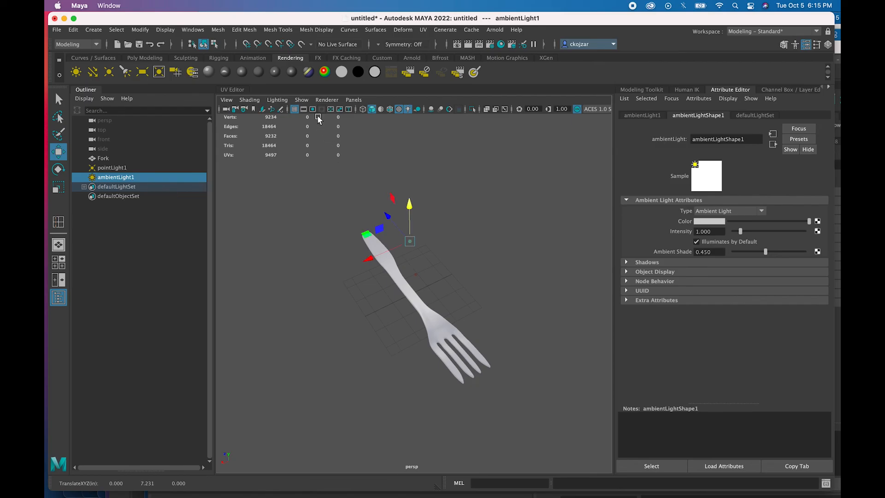
# - Add ambientLight1 to defaultLightSet and light the viewport with all scene lights
pyautogui.click(277, 99)
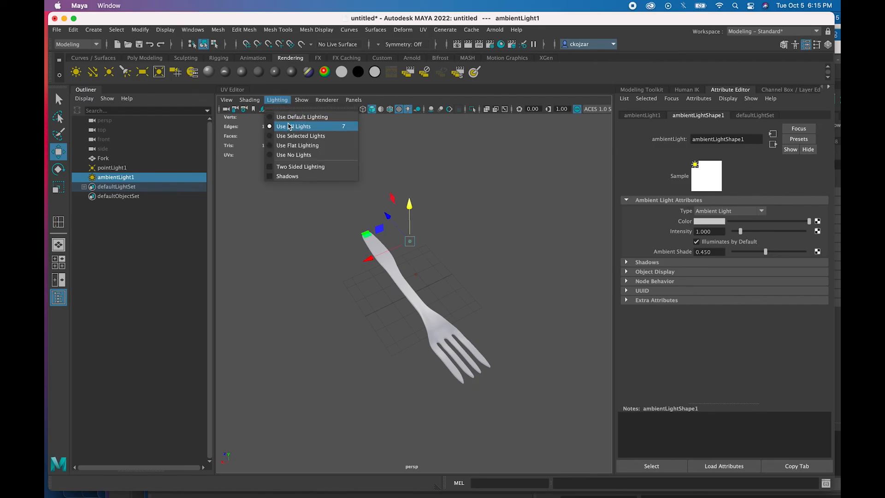
pyautogui.click(288, 117)
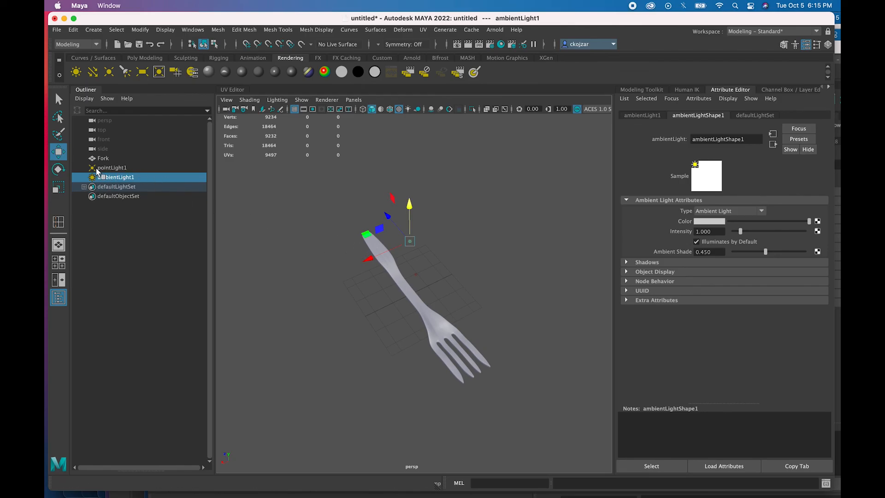
pyautogui.moveTo(104, 174); pyautogui.dragTo(95, 193)
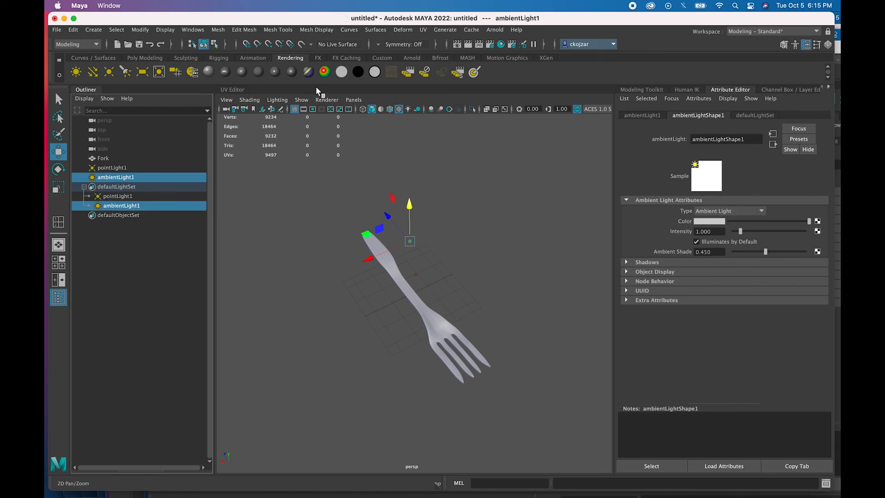
pyautogui.click(278, 100)
pyautogui.click(286, 126)
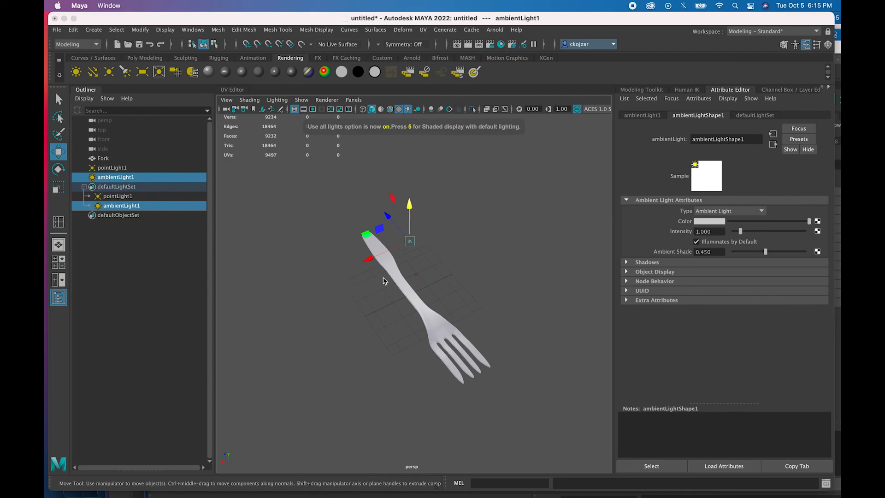
# - Toggle the fork between wireframe and shaded display, then reapply Use All Lights
pyautogui.keyDown('alt'); pyautogui.moveTo(401, 269); pyautogui.dragTo(345, 260); pyautogui.keyUp('alt')
pyautogui.press('5')
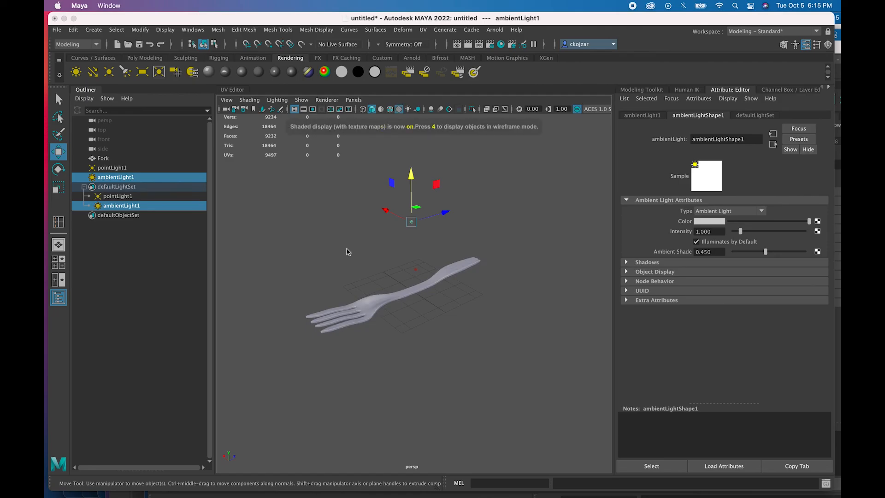
pyautogui.press('4')
pyautogui.press('5')
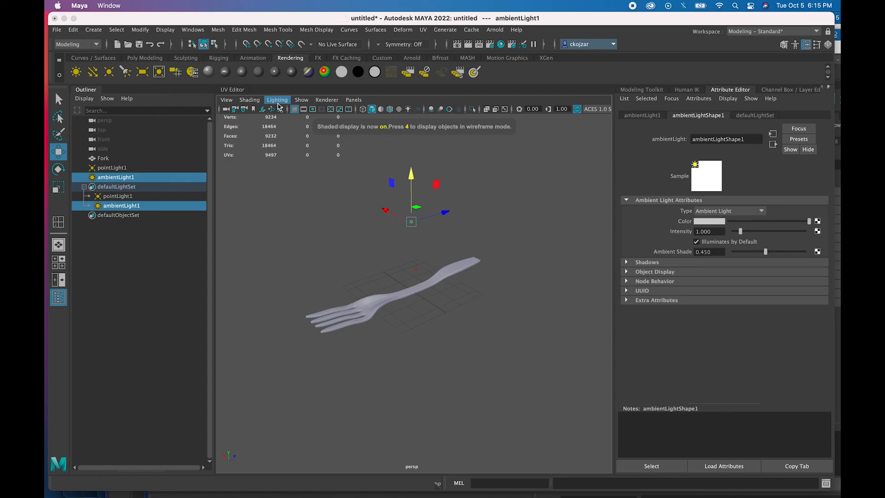
pyautogui.click(277, 99)
pyautogui.click(293, 126)
# - Orbit around the lit fork and briefly check it in the shading network editor
pyautogui.keyDown('alt'); pyautogui.moveTo(332, 256); pyautogui.dragTo(299, 275); pyautogui.keyUp('alt')
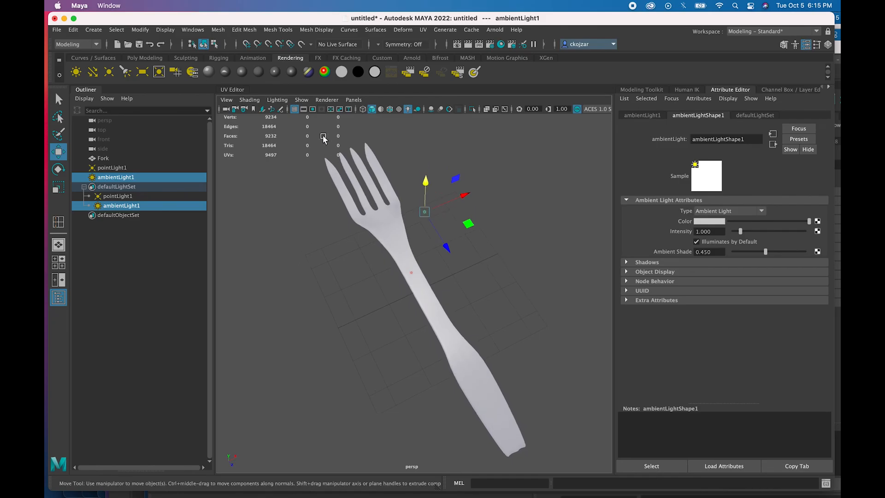
pyautogui.keyDown('alt'); pyautogui.moveTo(340, 237); pyautogui.dragTo(321, 217); pyautogui.keyUp('alt')
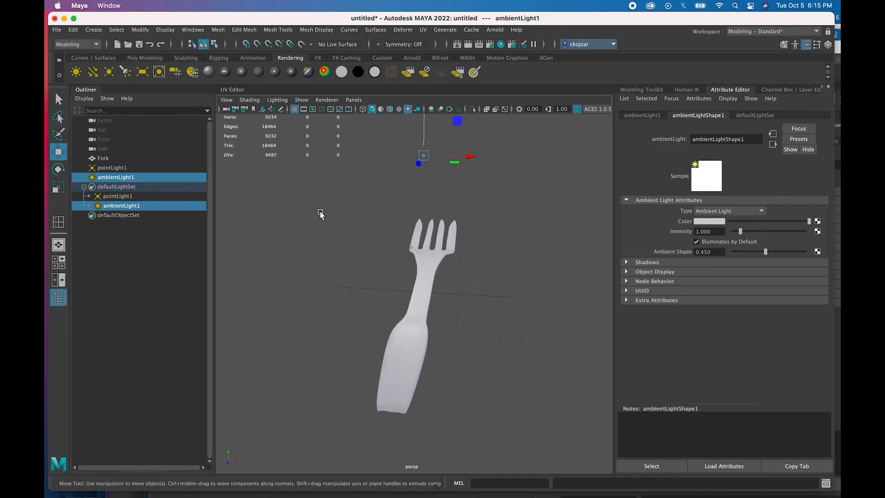
pyautogui.keyDown('alt'); pyautogui.moveTo(424, 219); pyautogui.dragTo(401, 213); pyautogui.keyUp('alt')
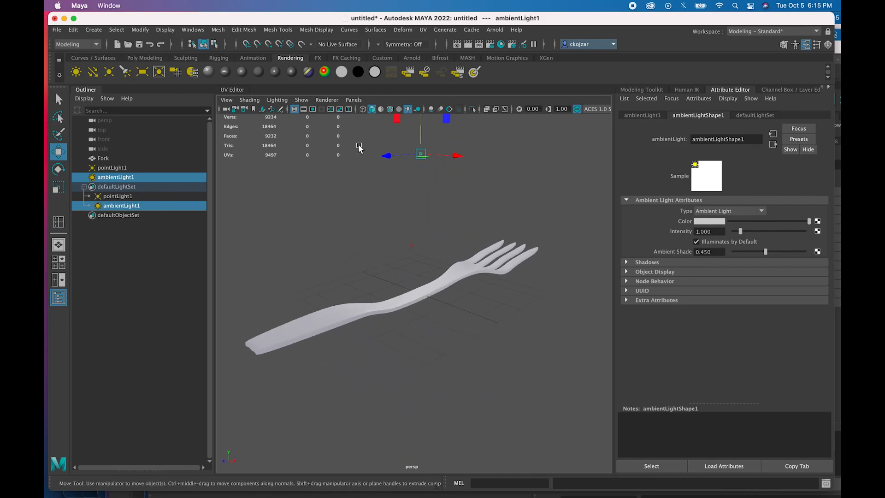
pyautogui.click(501, 46)
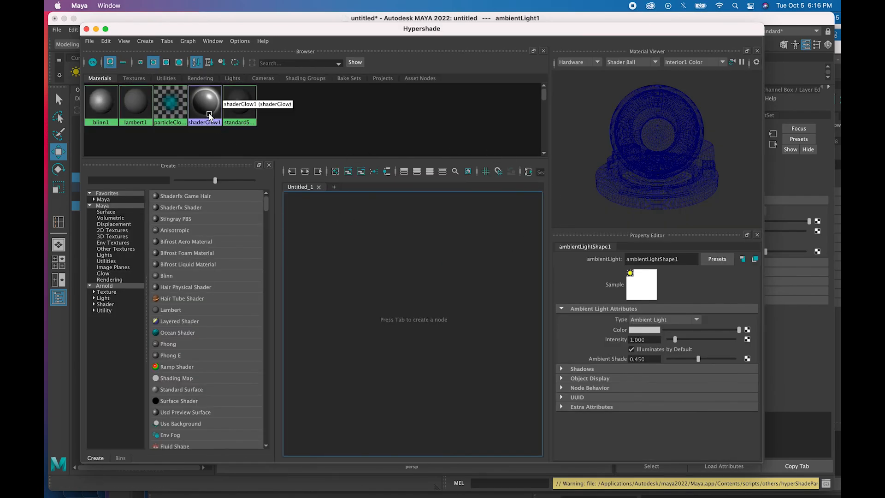
pyautogui.click(86, 30)
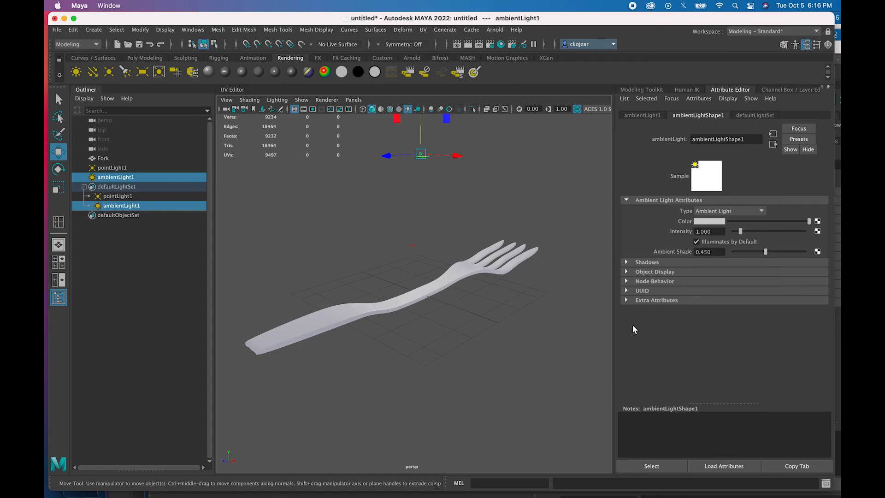
pyautogui.keyDown('alt'); pyautogui.moveTo(439, 323); pyautogui.dragTo(409, 336); pyautogui.keyUp('alt')
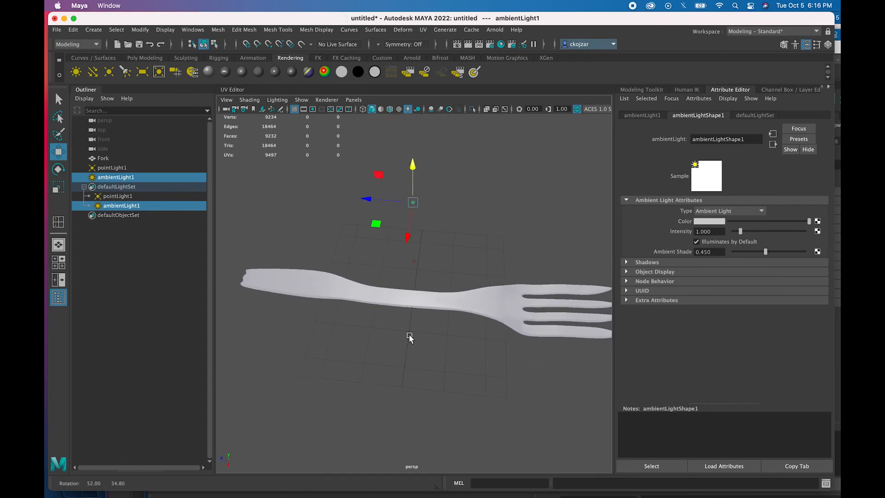